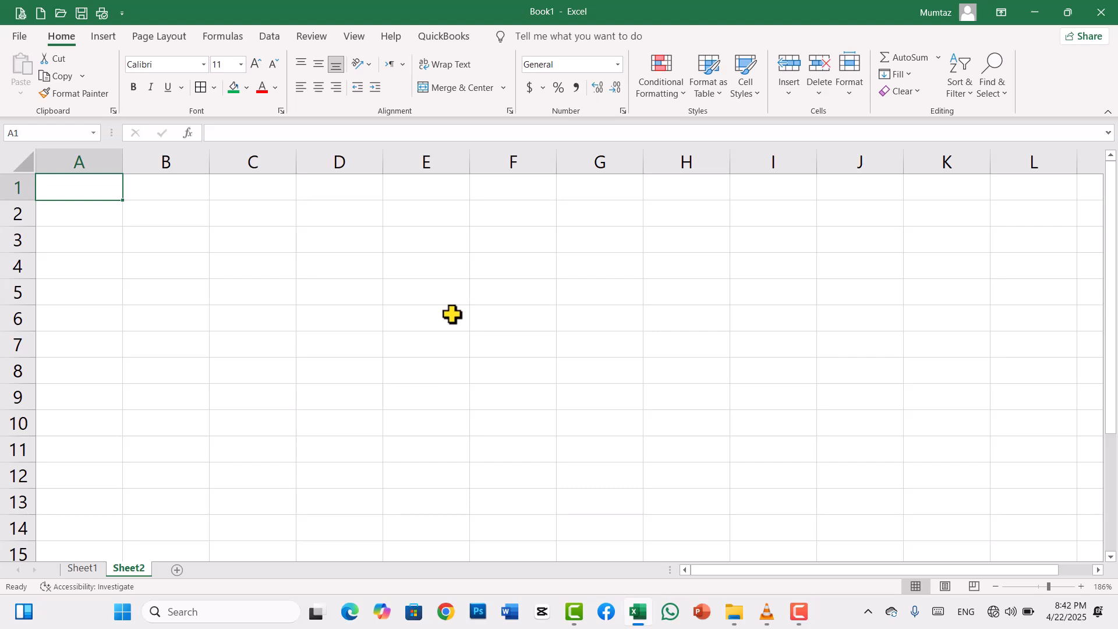
- Merge and center cells D1:H2 and align the merged cell's content to the middle vertically
left_click_drag(330, 192, 656, 212)
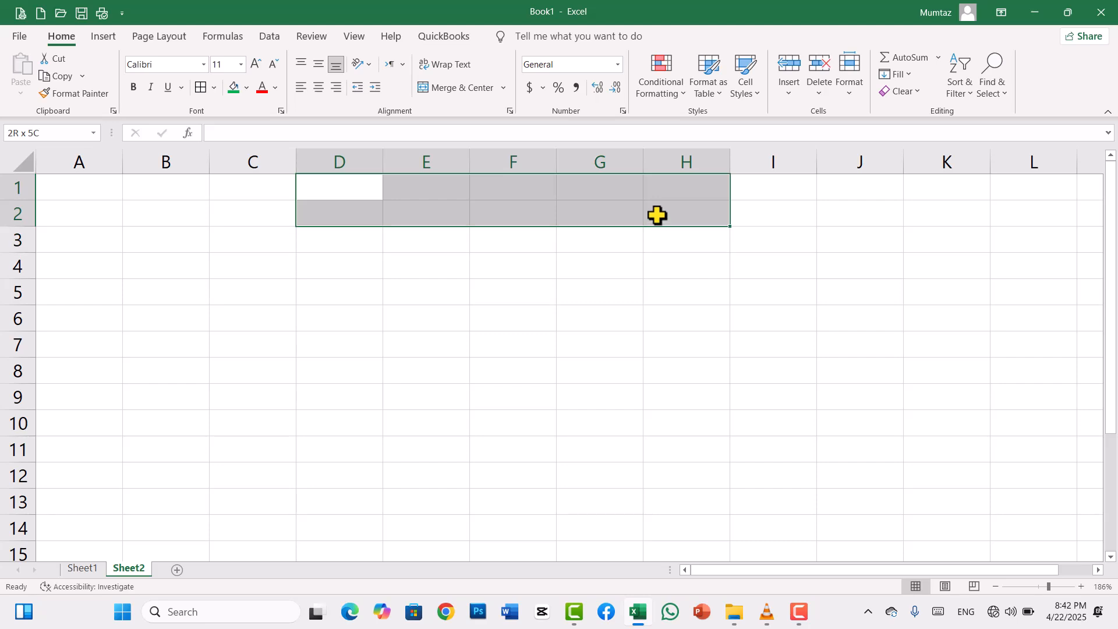
left_click(441, 89)
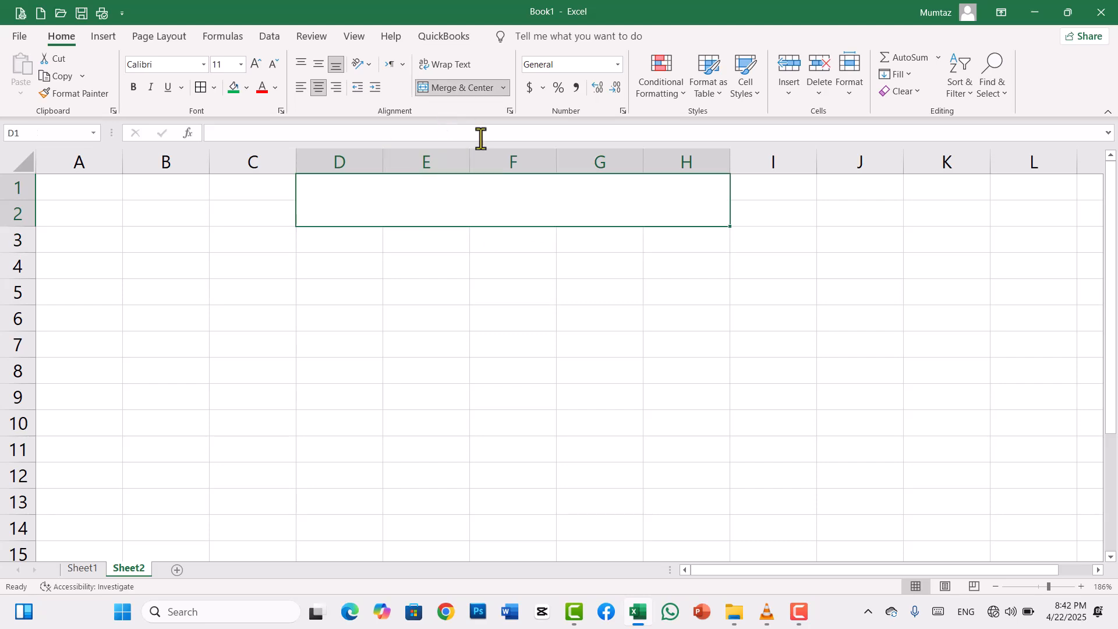
left_click(320, 64)
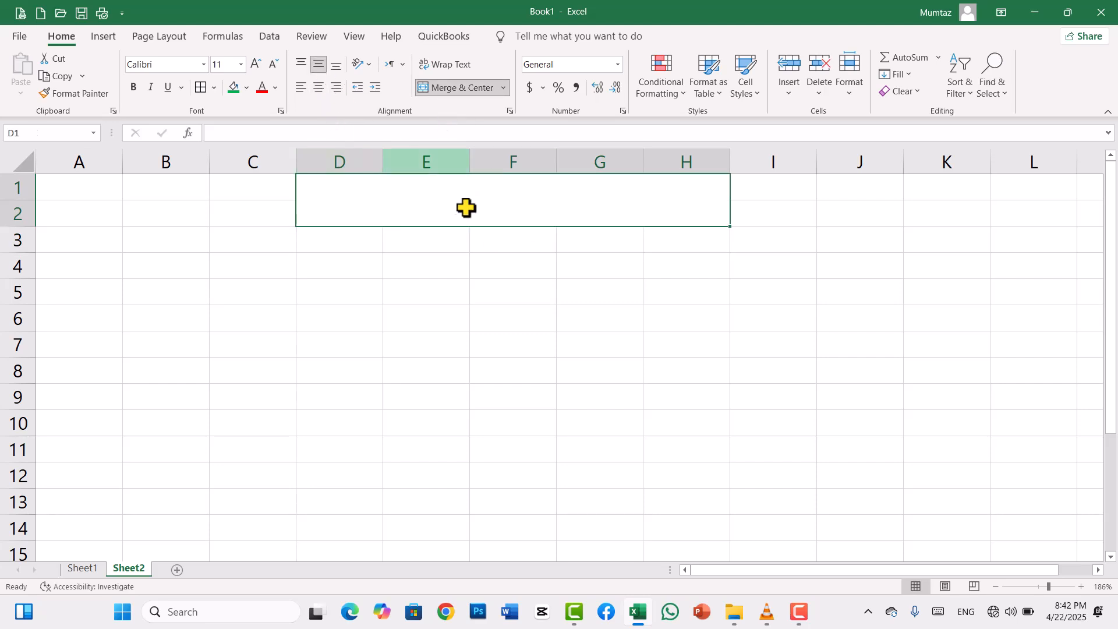
- Enter the title "H-lOOKUP" in the merged cell D1:H2, centered horizontally and in bold
type("H ")
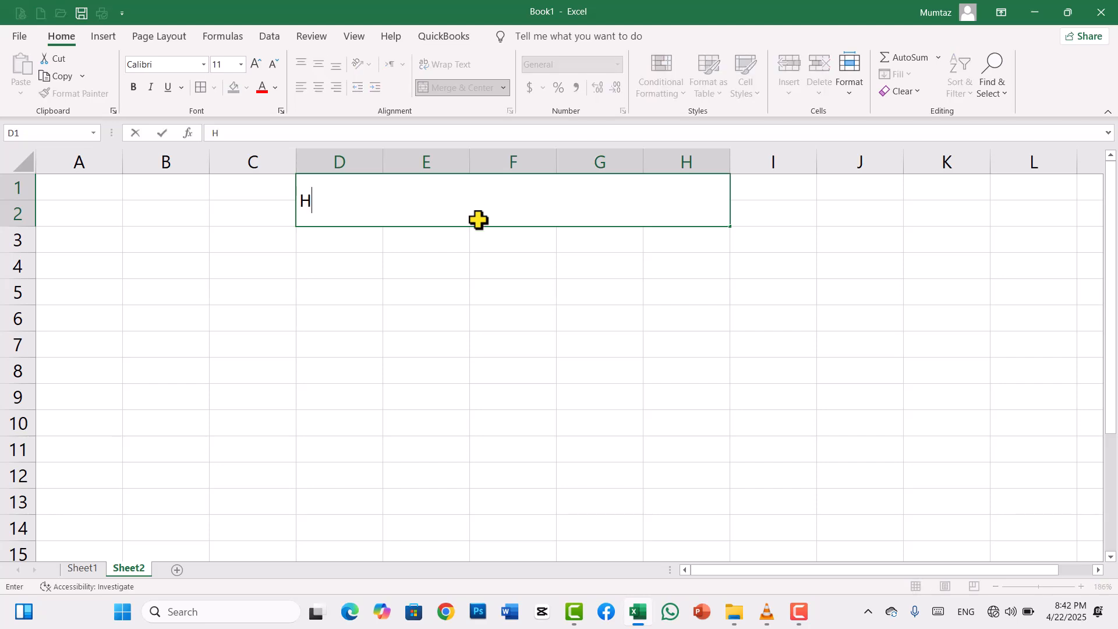
type("-lOOKUP")
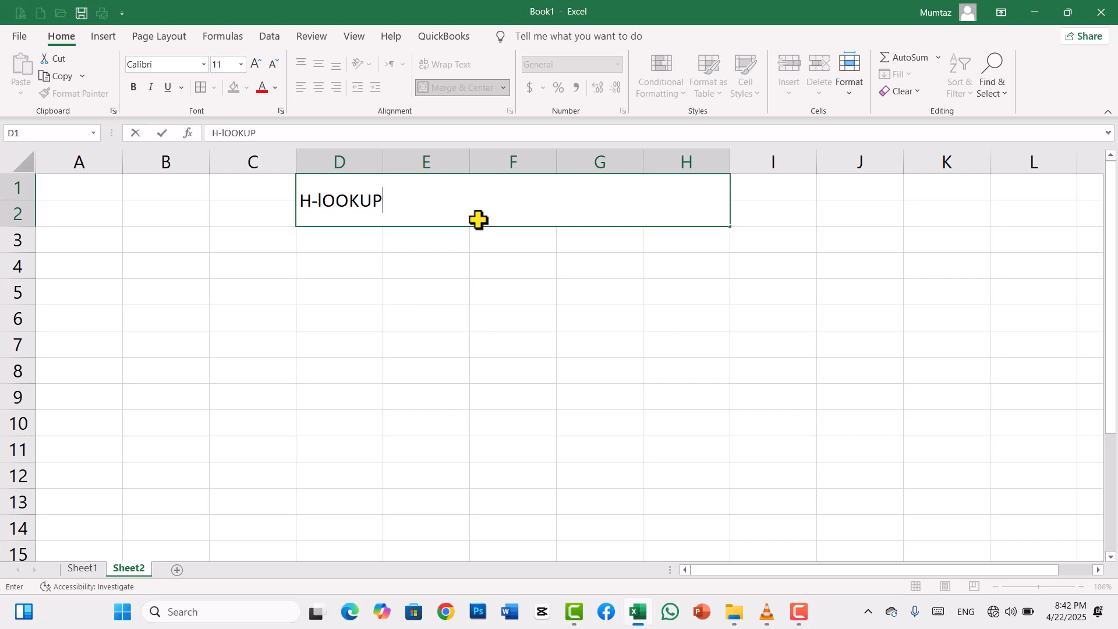
key("Tab")
left_click(456, 217)
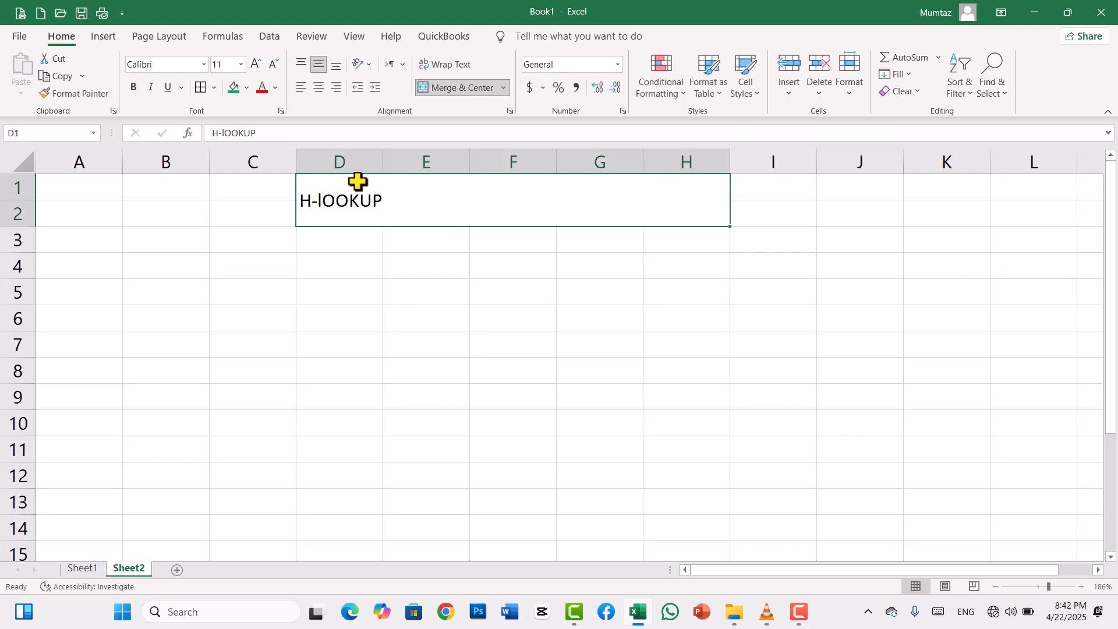
left_click(314, 86)
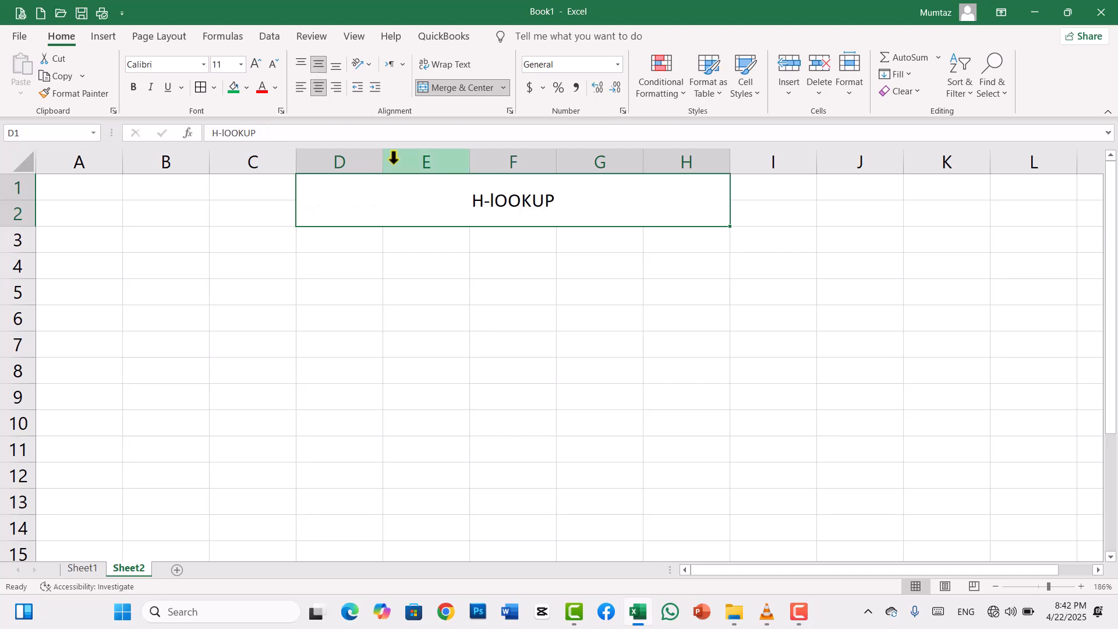
key("ctrl+b")
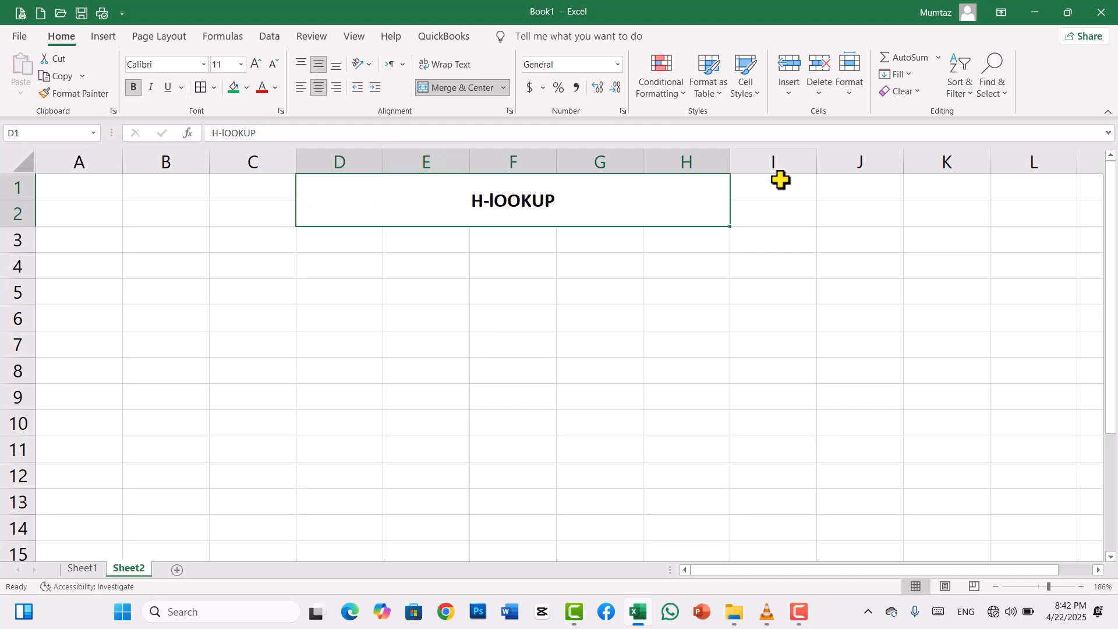
key("F9")
left_click(606, 197)
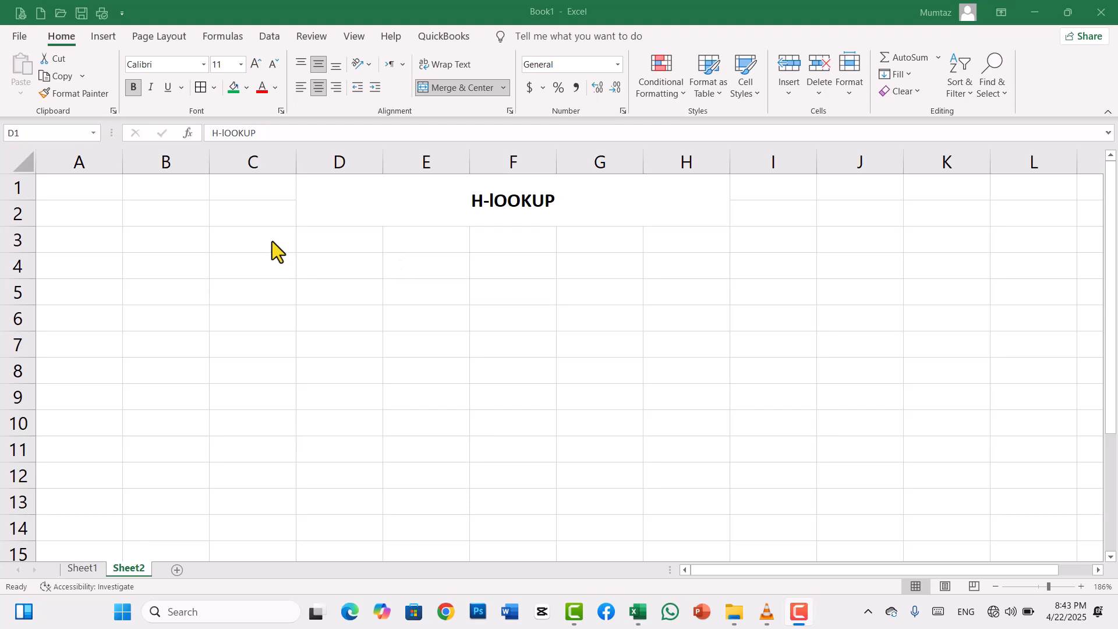
- Enter the row labels ST ID, Name, Salary and Address down cells C3:C6
left_click(272, 240)
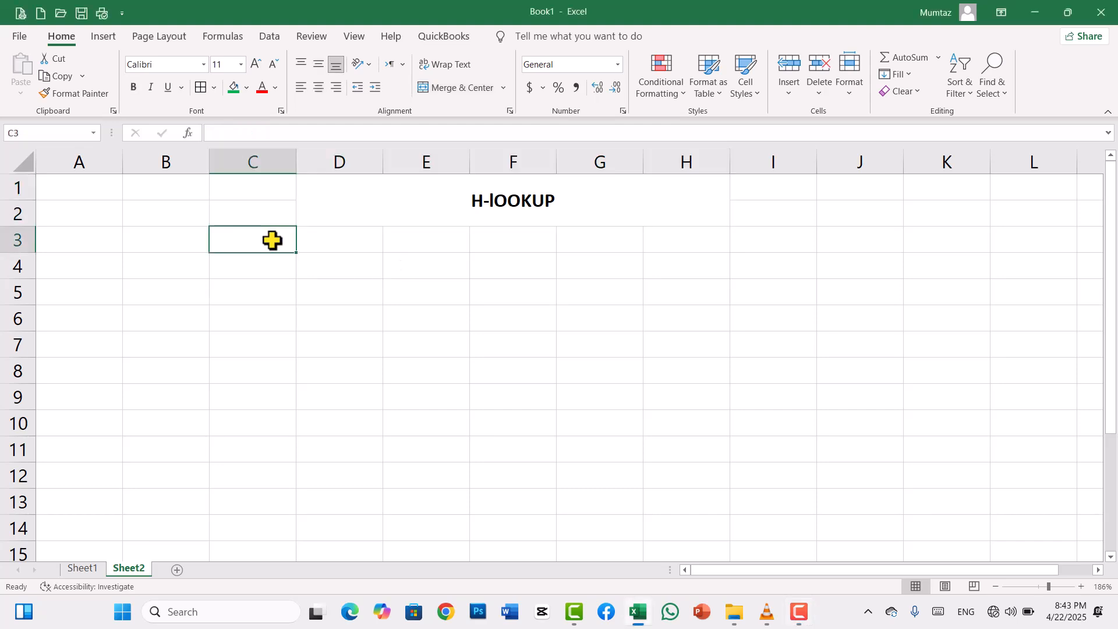
type("St")
key("BackSpace")
type("T ID")
key("Return")
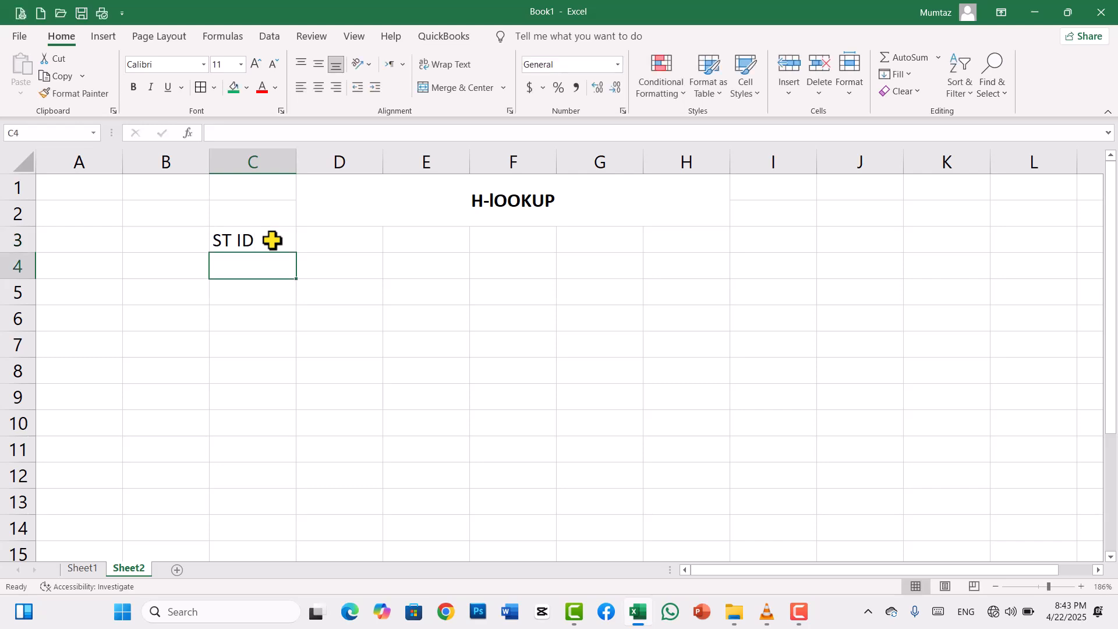
type("Name")
key("Return")
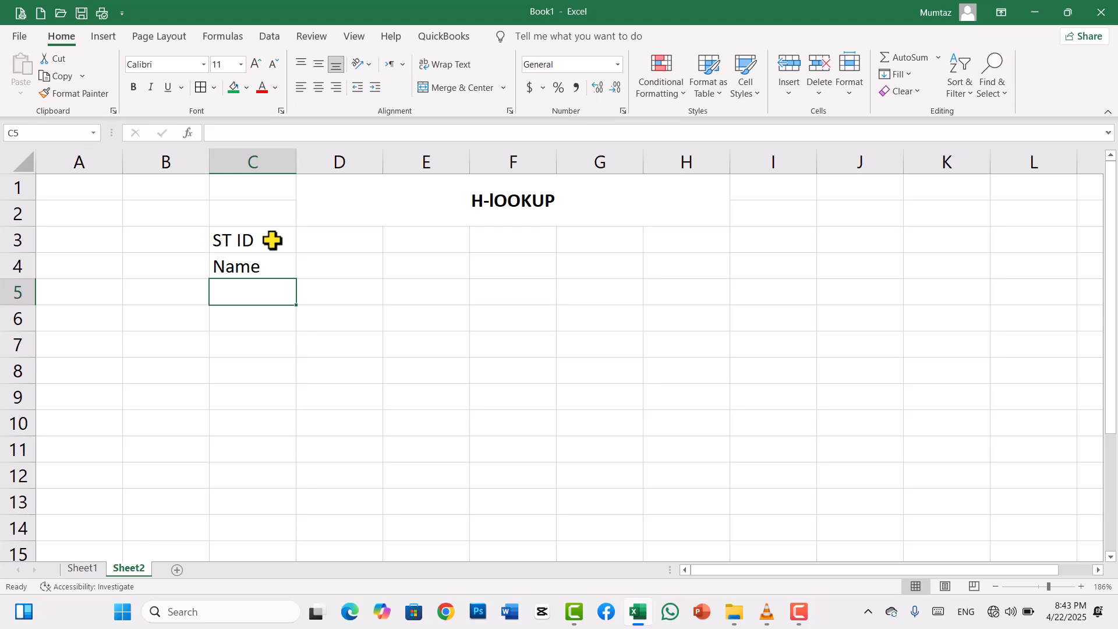
type("Salar")
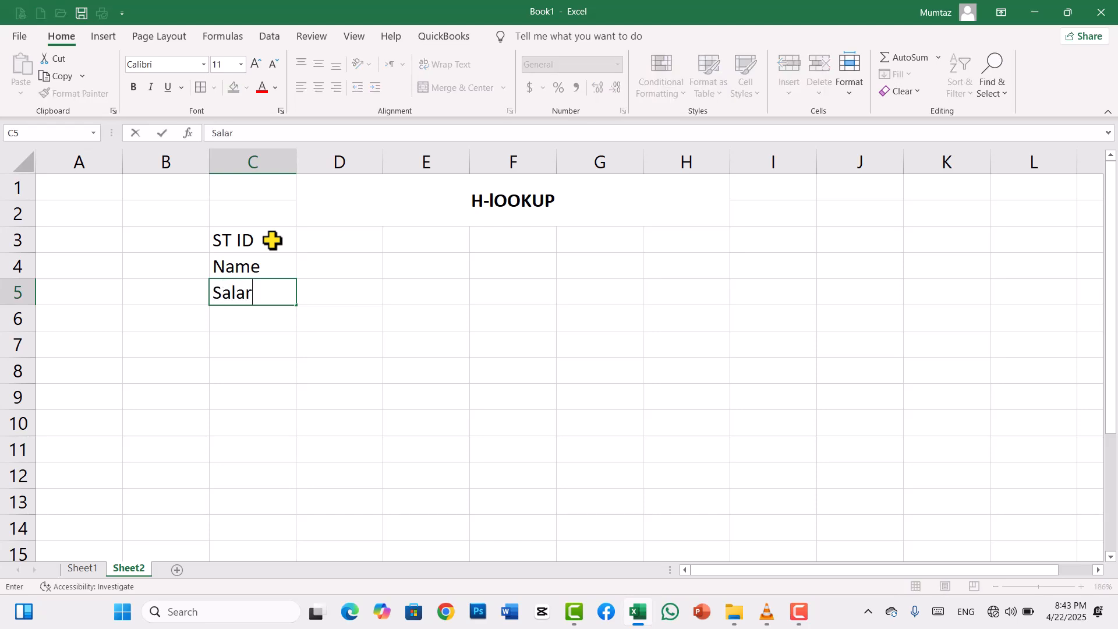
type("y")
key("Return")
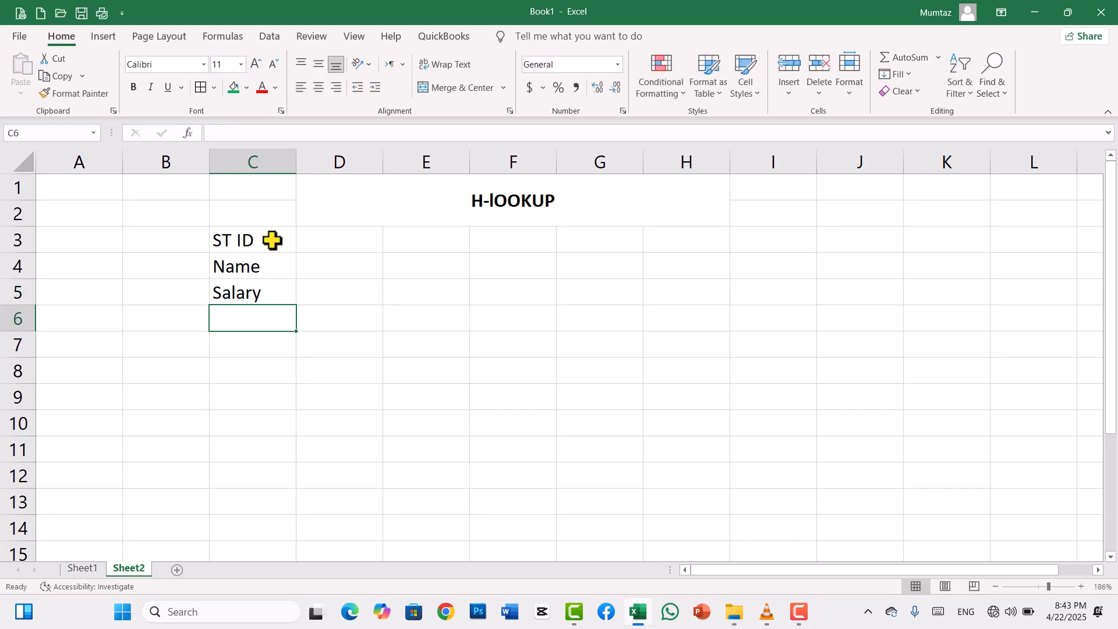
type("Addree")
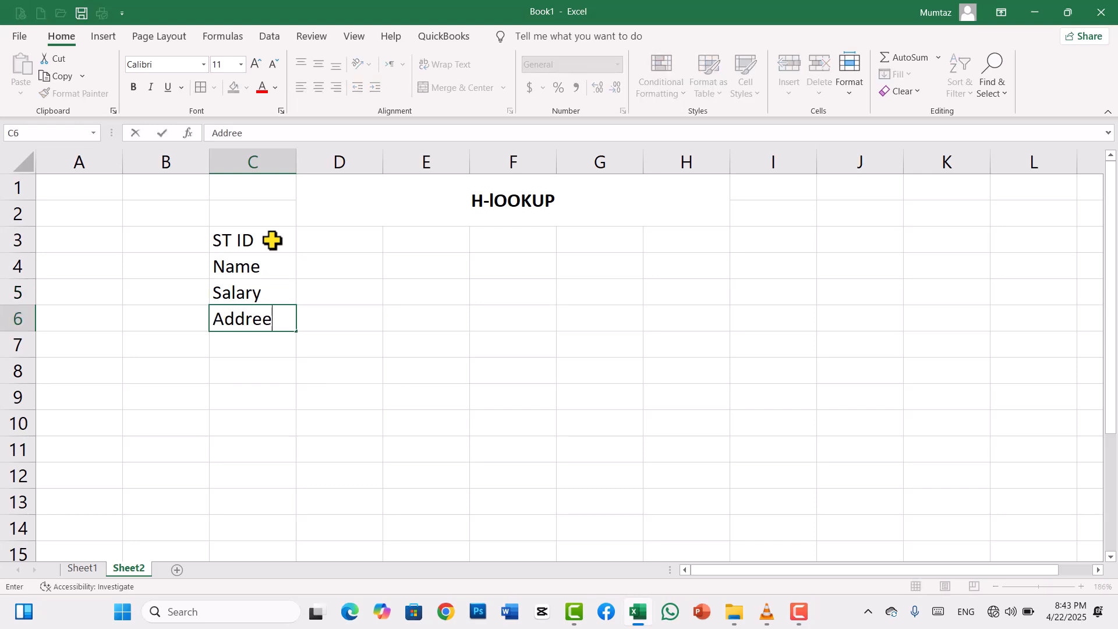
key("BackSpace")
type("ss")
- Replace the label in cell C3 with "EMP ID"
left_click(253, 241)
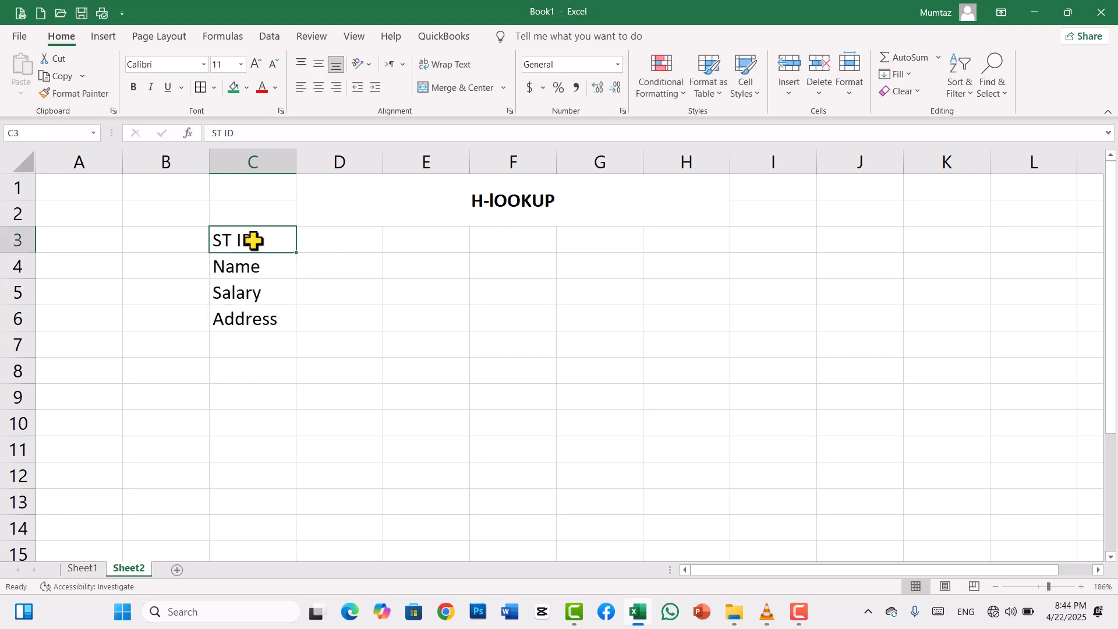
type("EMP ID")
- Fill the EMP ID row with the numbers 1 to 10 across cells D3:M3
left_click(316, 247)
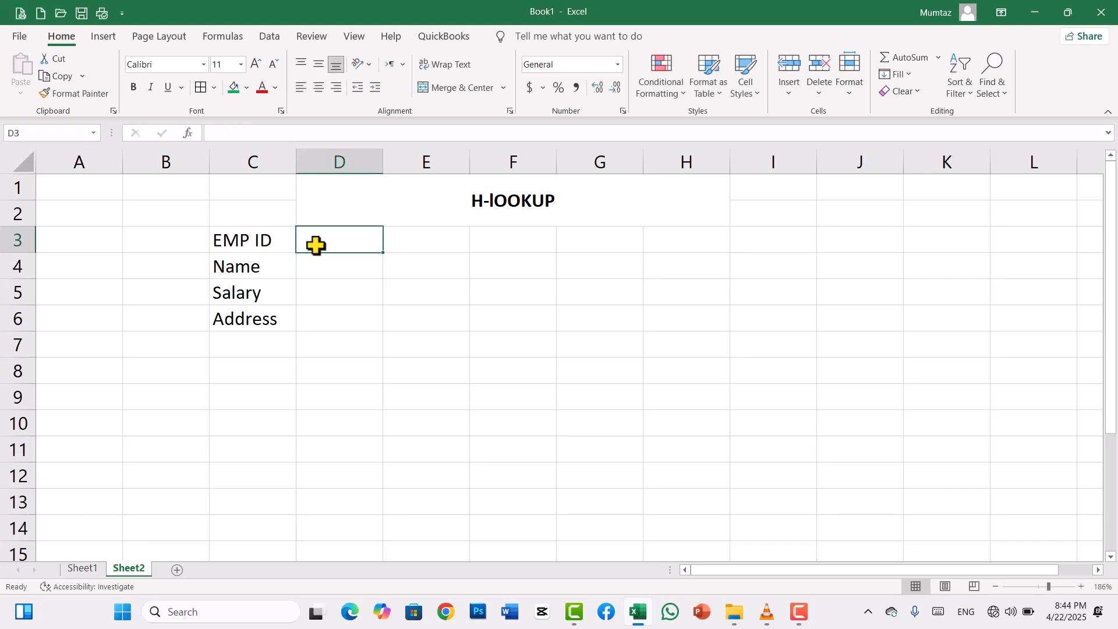
type("1")
key("Tab")
type("2")
key("Tab")
type("3")
key("Tab")
type("4")
key("Tab")
type("5")
key("Tab")
type("6")
key("Tab")
type("7")
key("Tab")
type("8")
key("Tab")
type("9")
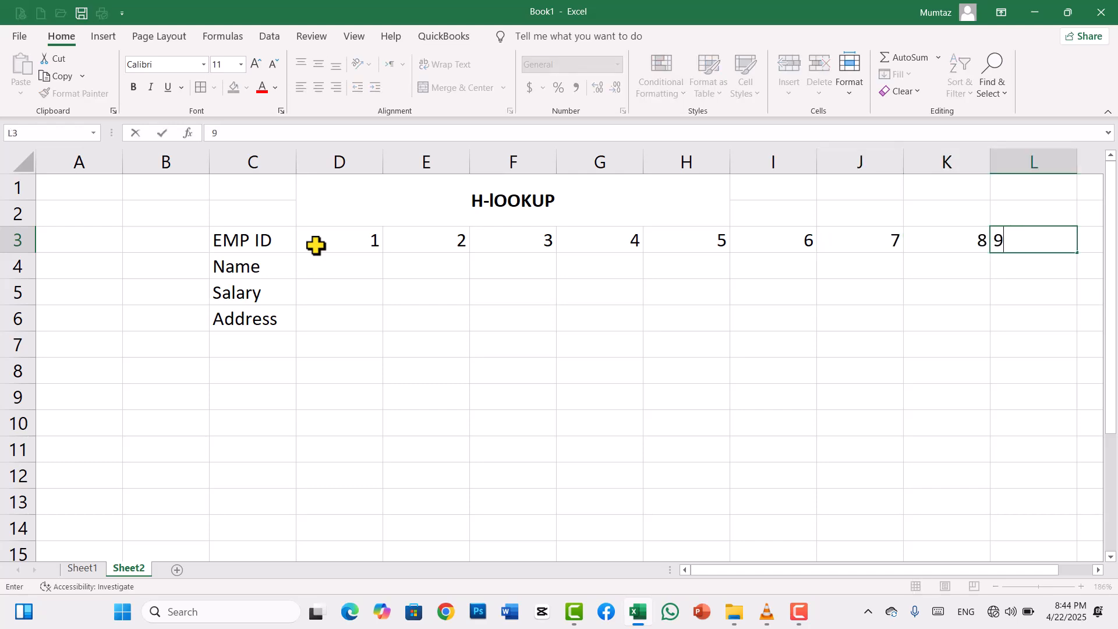
key("Tab")
type("10")
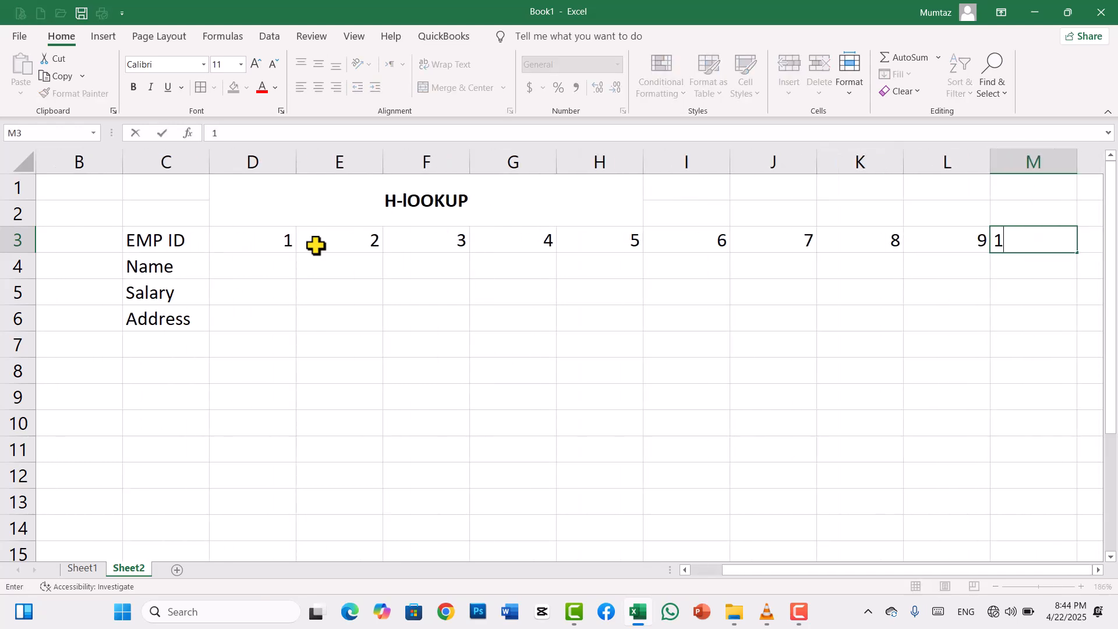
- Enter the record for EMP ID 1 in D4:D6: the employee's name, salary 12000 and address Kabul
left_click(245, 269)
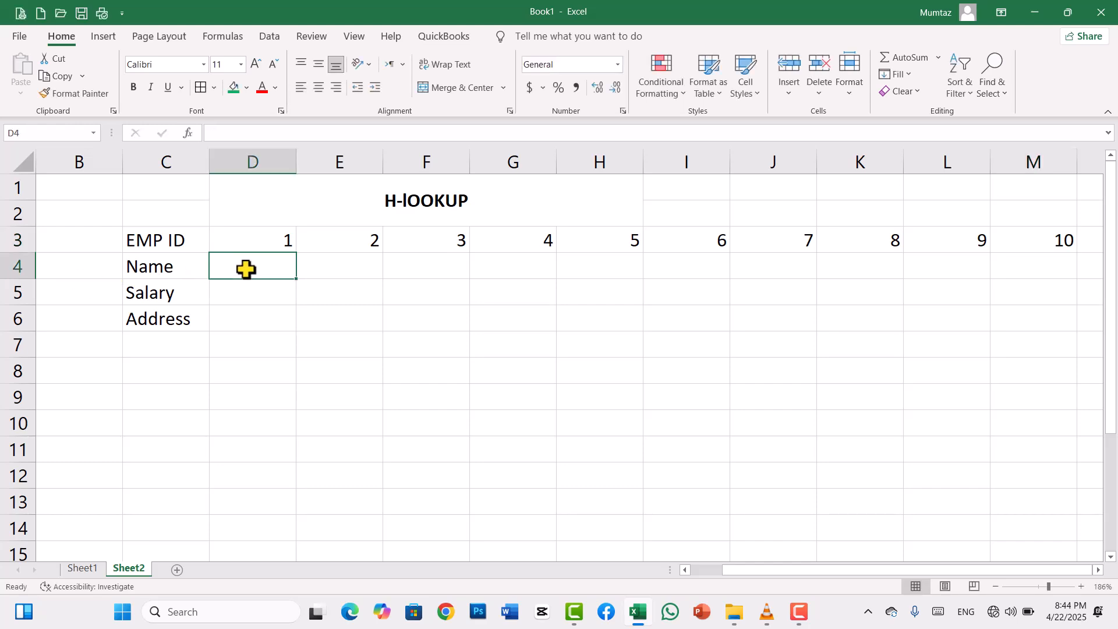
type("Jan")
key("Return")
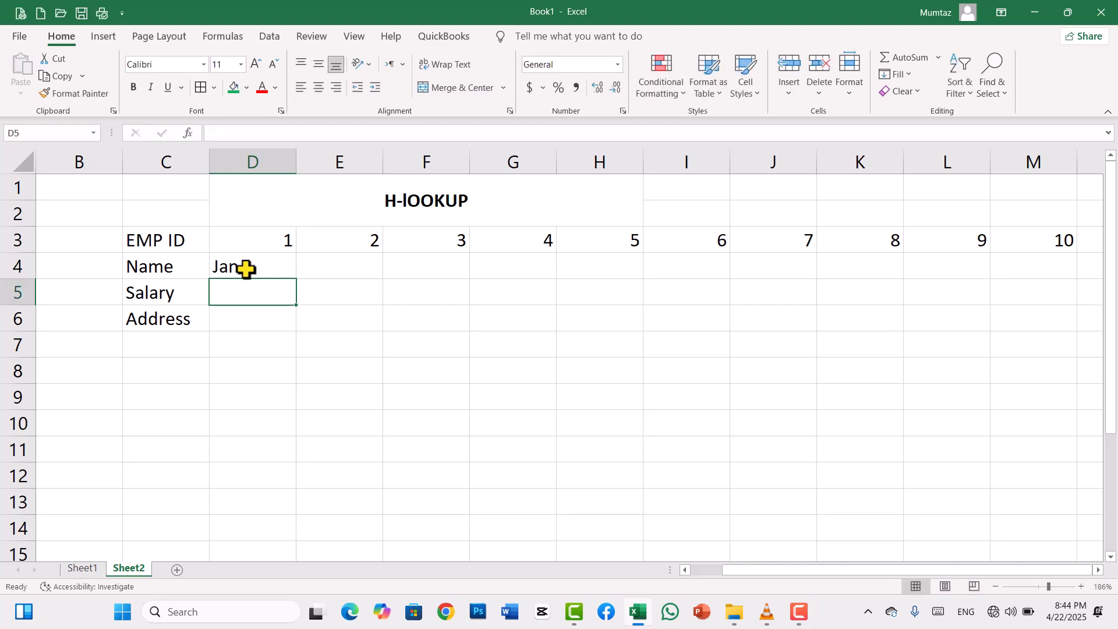
type("12000")
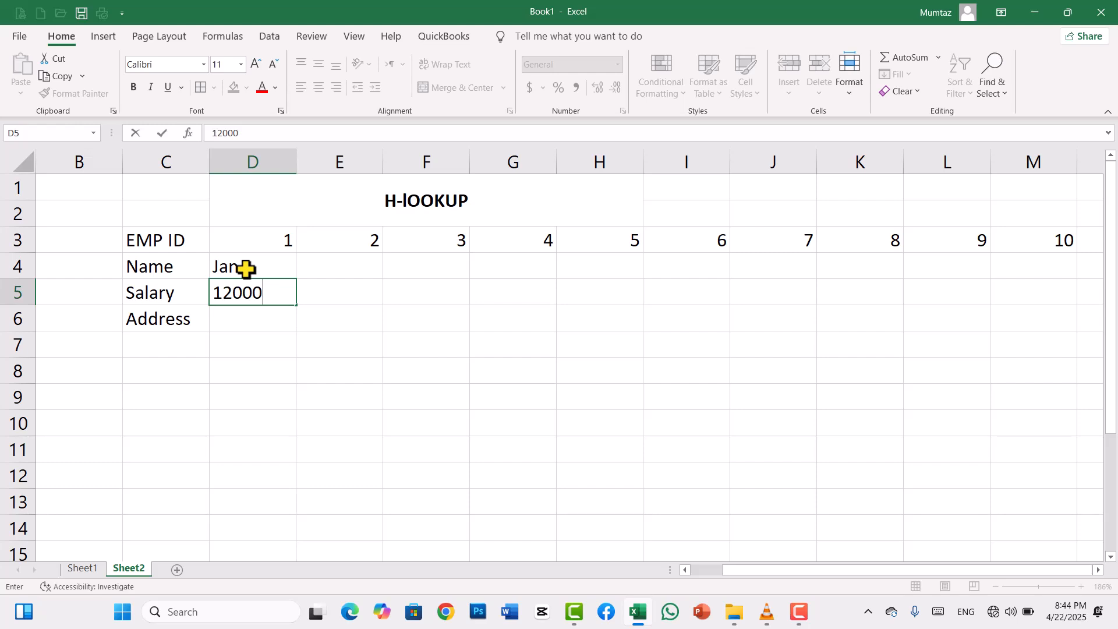
key("Return")
type("Kabul")
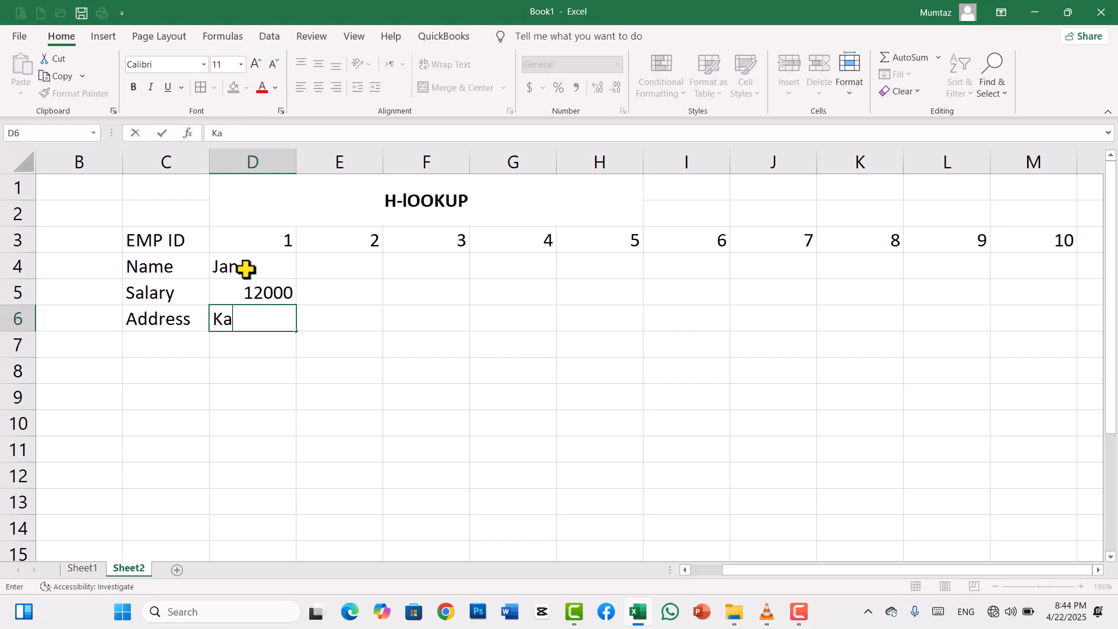
key("Tab")
- Enter the record for EMP ID 2 in E4:E6: the employee's name, salary 20000 and address Nangarhar
key("Up")
key("Up")
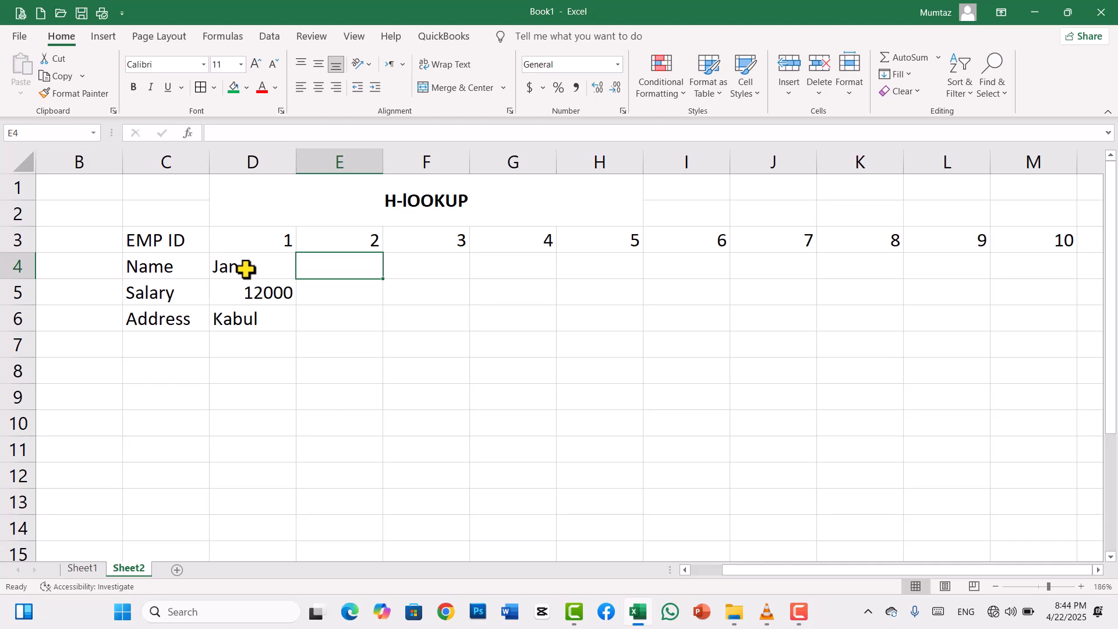
type("Kamal")
key("Tab")
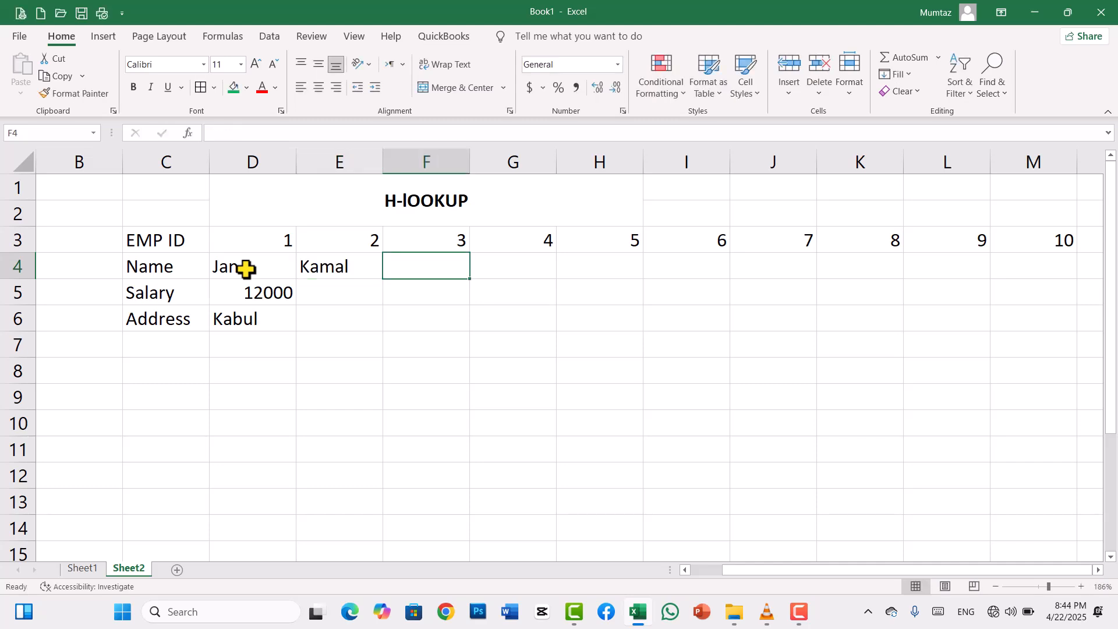
key("Return")
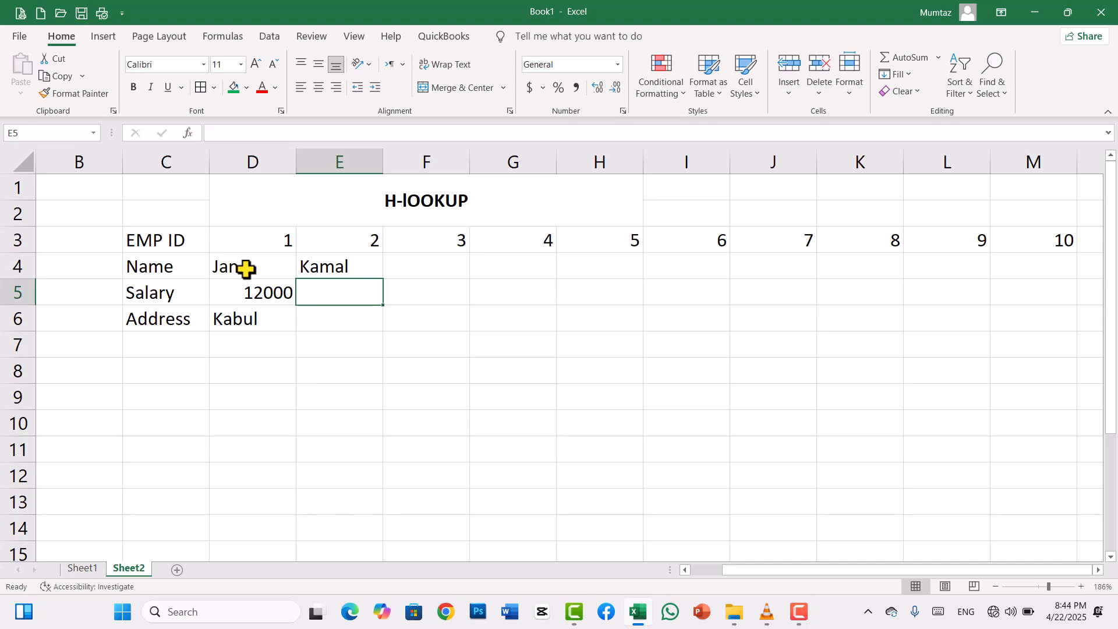
type("20000")
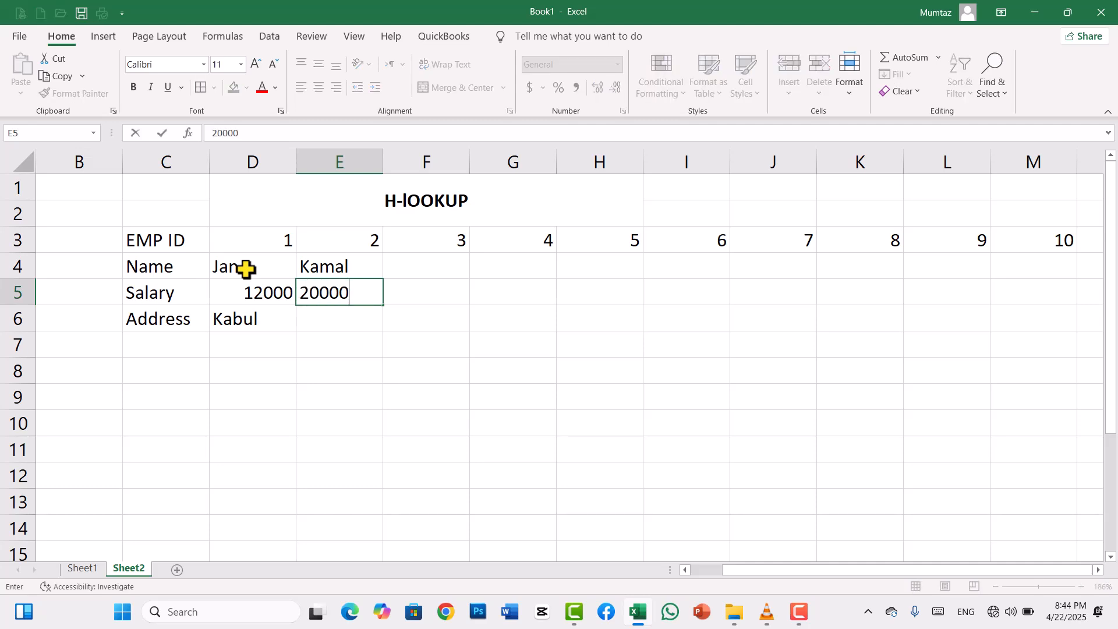
key("Return")
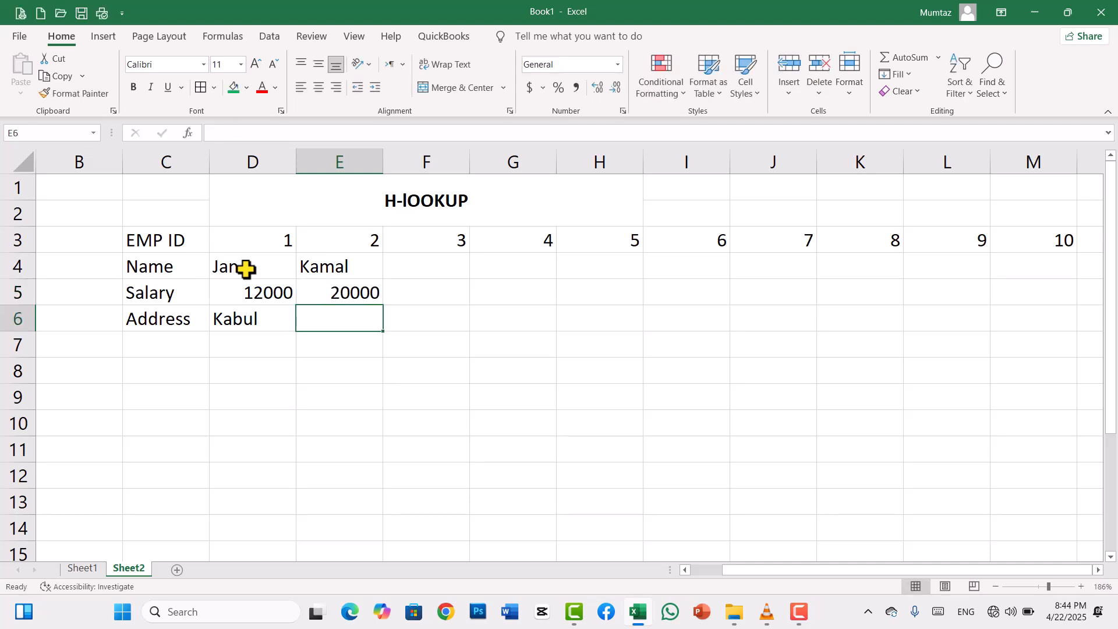
type("NN")
key("BackSpace")
type("a")
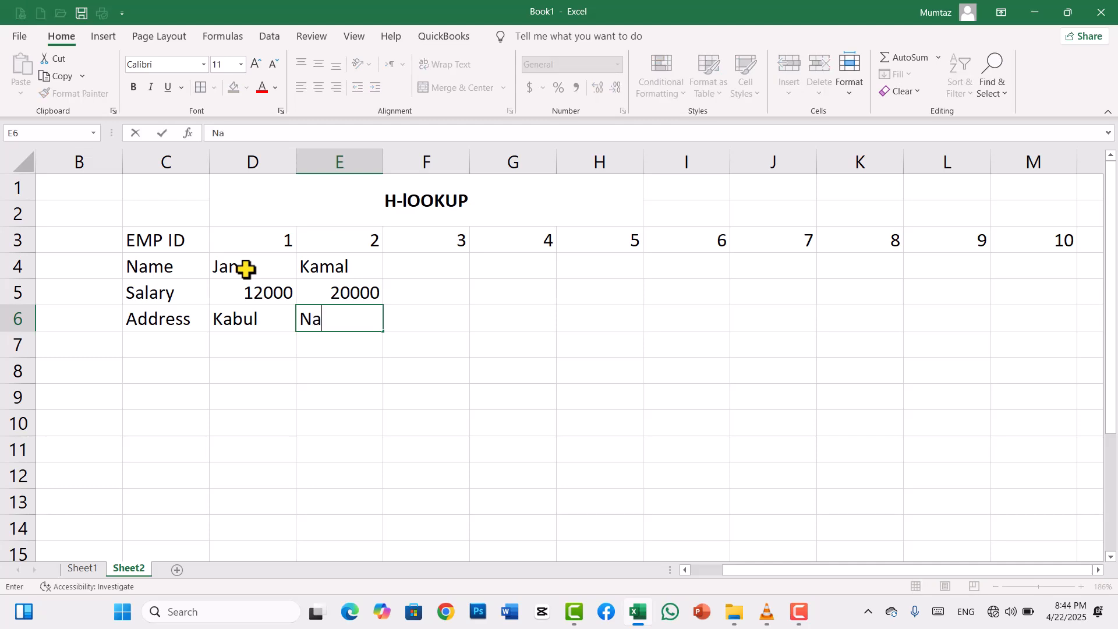
type("ngarhar")
key("ctrl+Return")
- Enter the record for EMP ID 3 in F4:F6: the employee's name, salary 40000 and address Khose
key("Right")
key("Up")
key("Up")
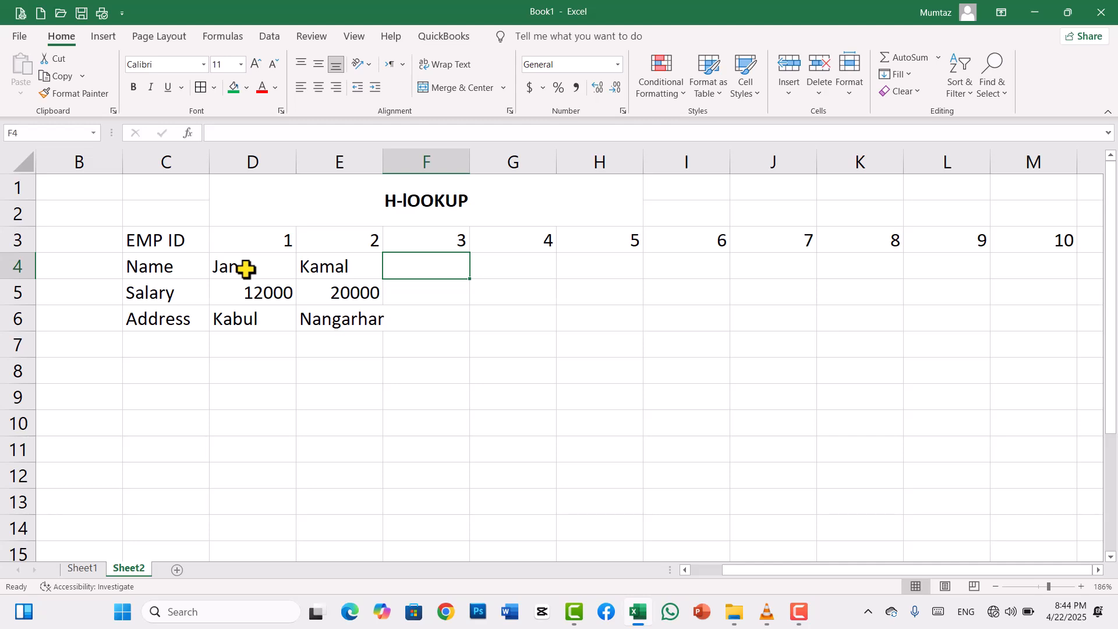
type("Zameer")
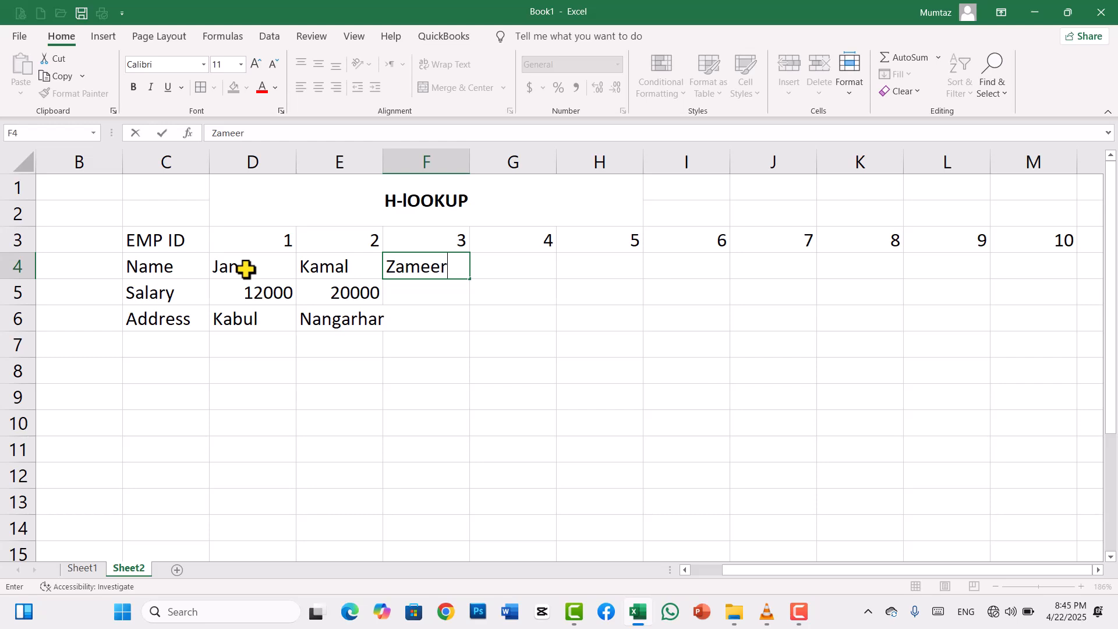
key("Return")
type("40000")
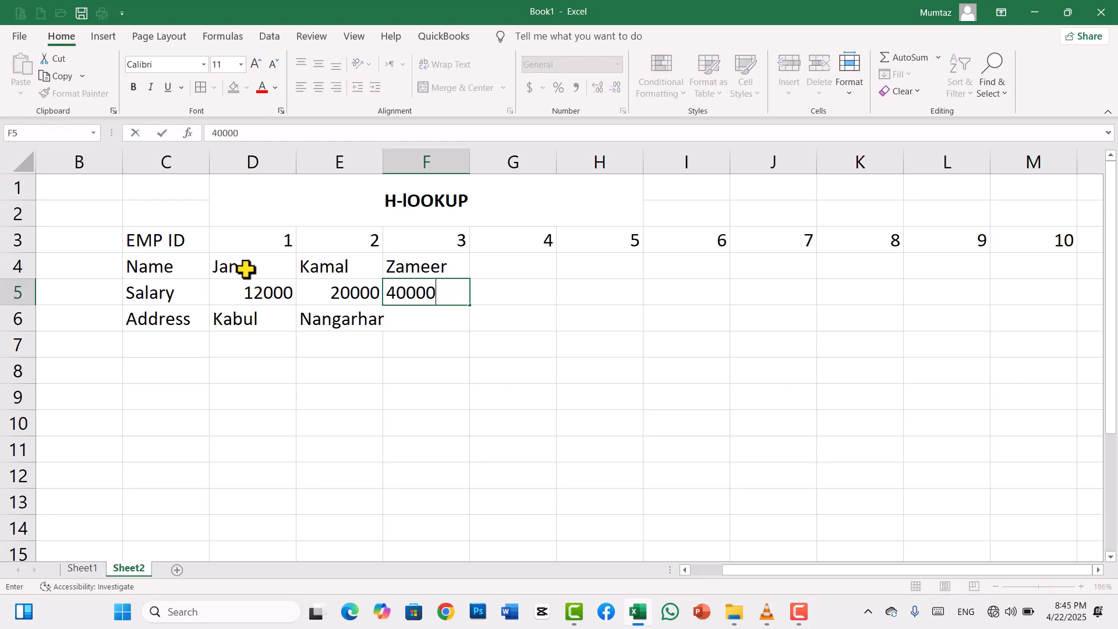
key("Return")
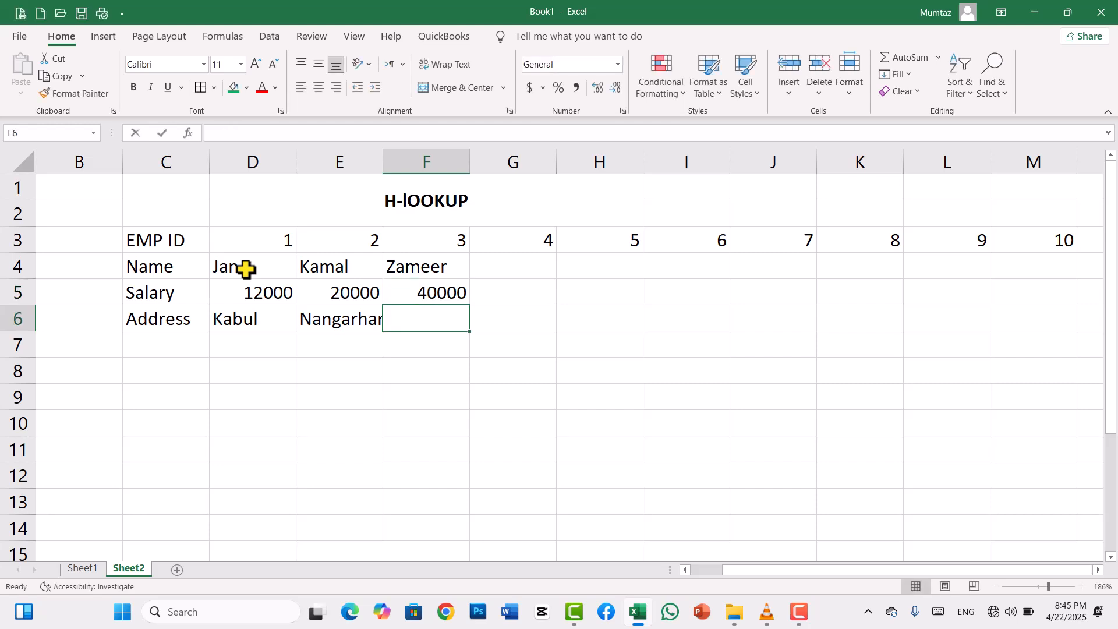
type("Khose")
key("Tab")
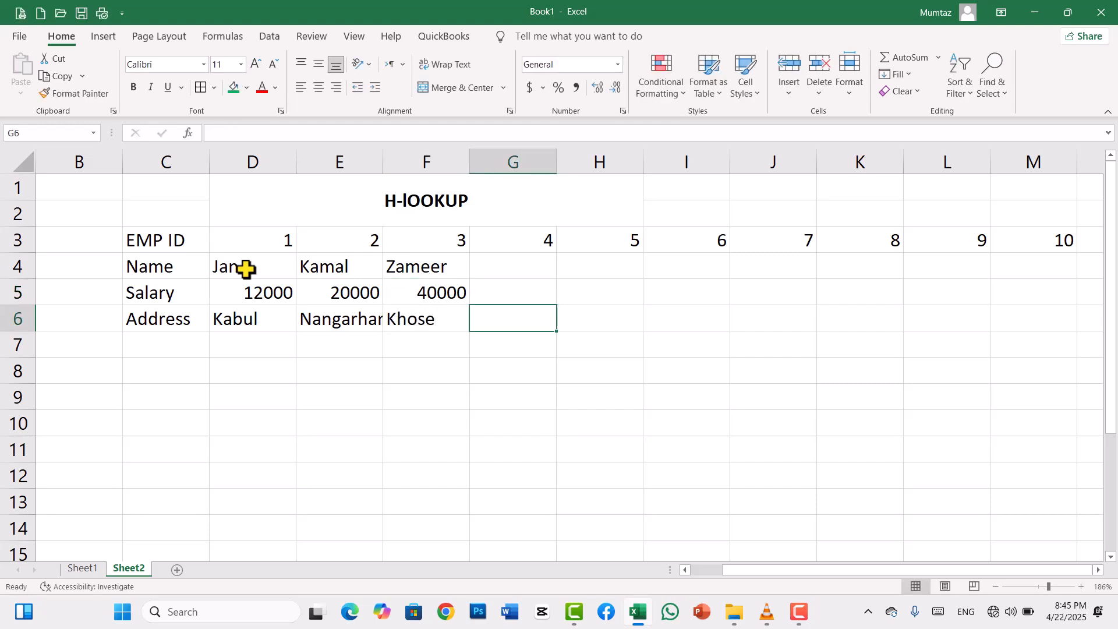
- Enter the record for EMP ID 4 in G4:G6: the employee's name, salary 30000 and address Paktia
key("Up")
key("Up")
type("Kamal")
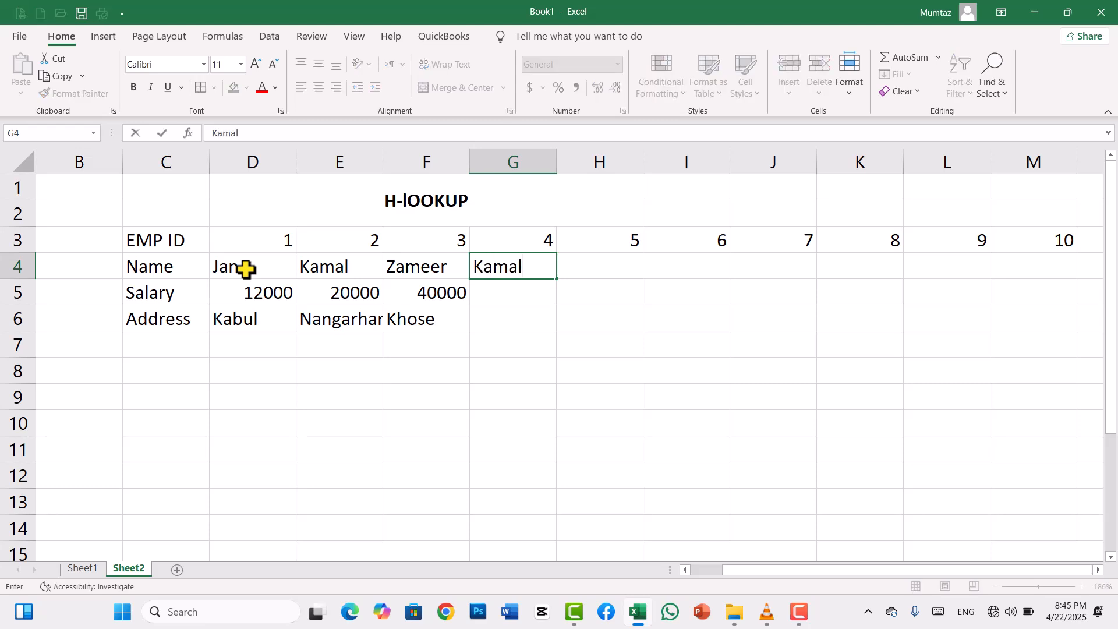
key("Return")
type("30000")
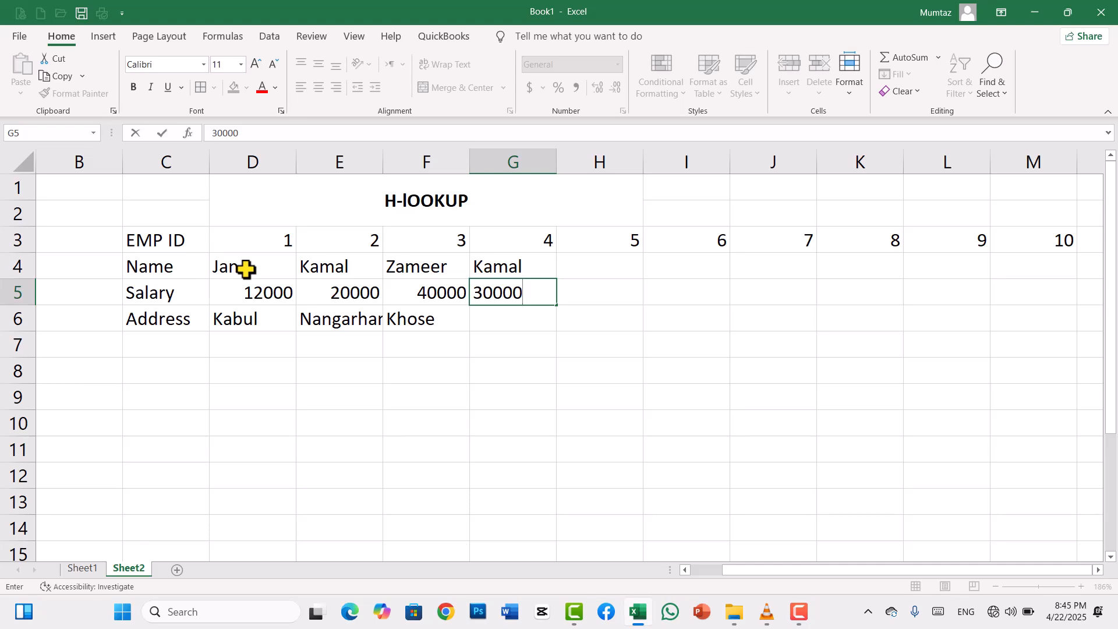
key("Return")
type("Paktia")
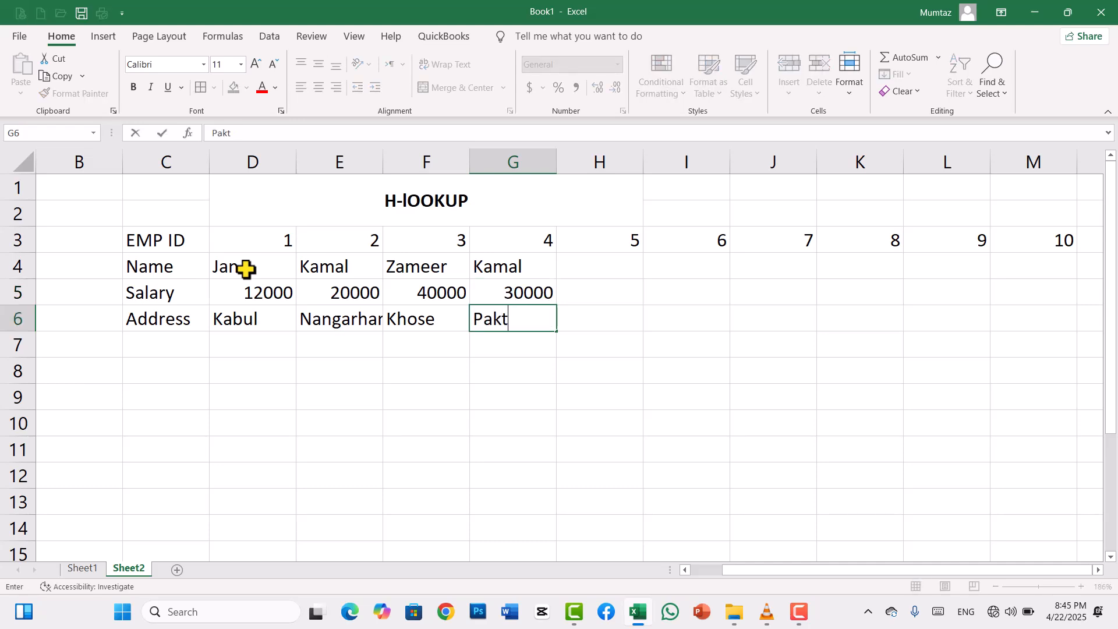
key("Return")
- Enter the record for EMP ID 5 in H4:H6: the employee's name, salary 20000 and address Jozjan
key("Right")
key("Up")
key("Up")
key("Up")
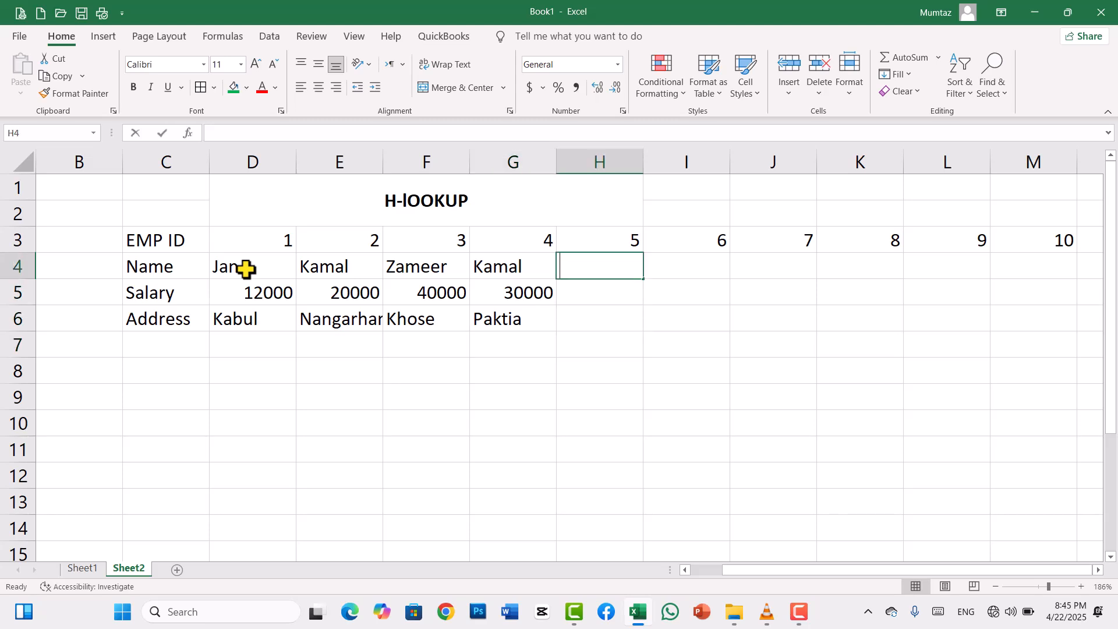
type("Amir")
key("Return")
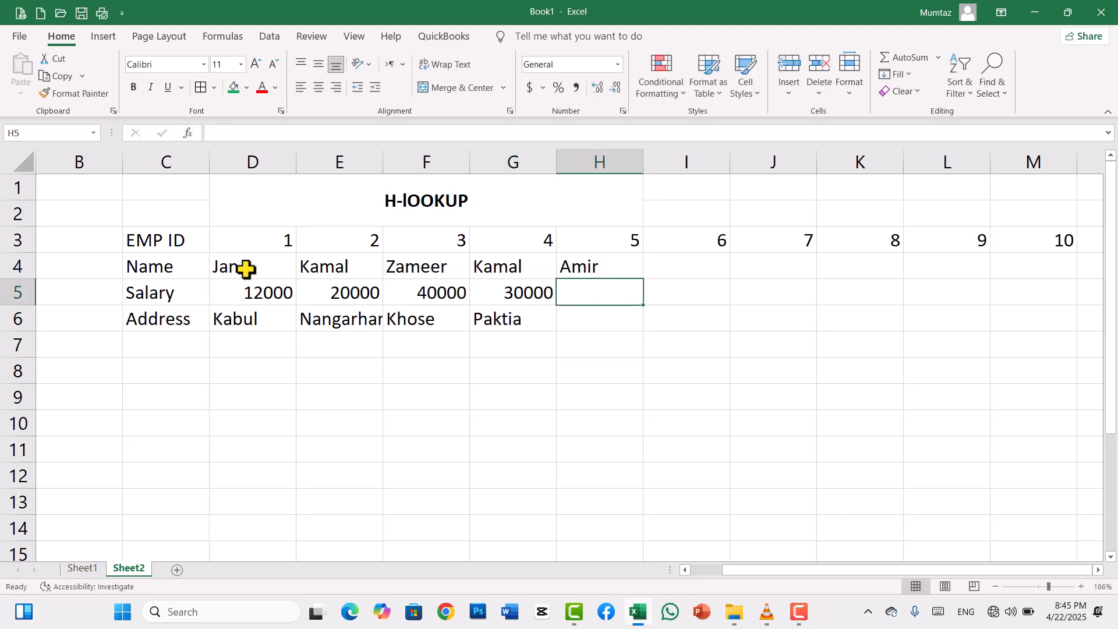
type("20000")
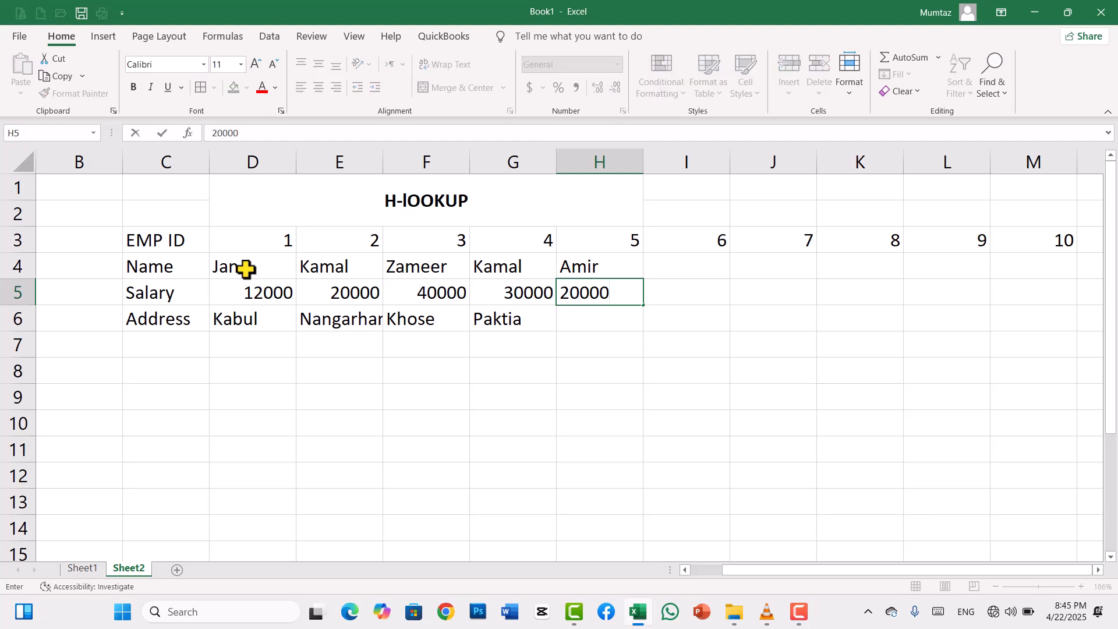
key("Return")
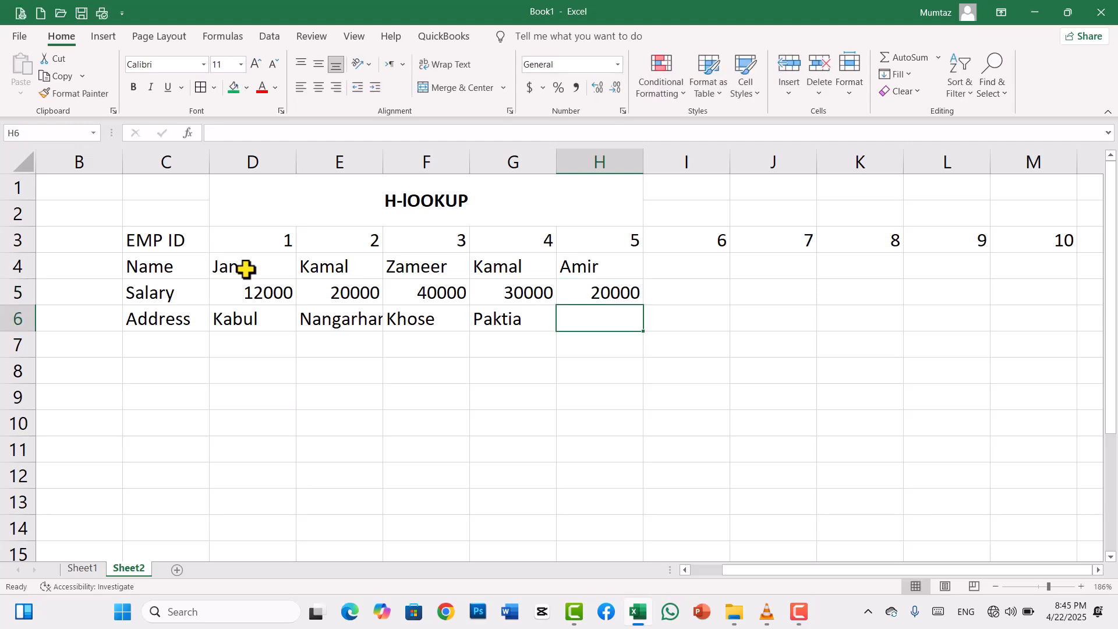
type("Jozjan")
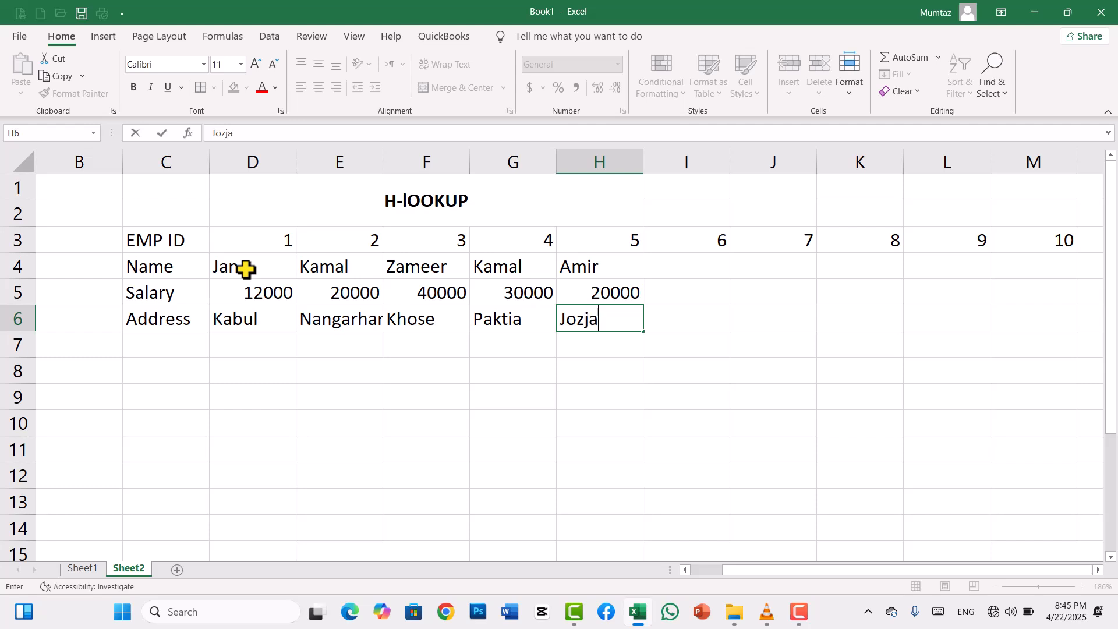
key("Tab")
- Enter the record for EMP ID 6 in I4:I6: the employee's name, salary 7000 and address kabul
key("Up")
key("Up")
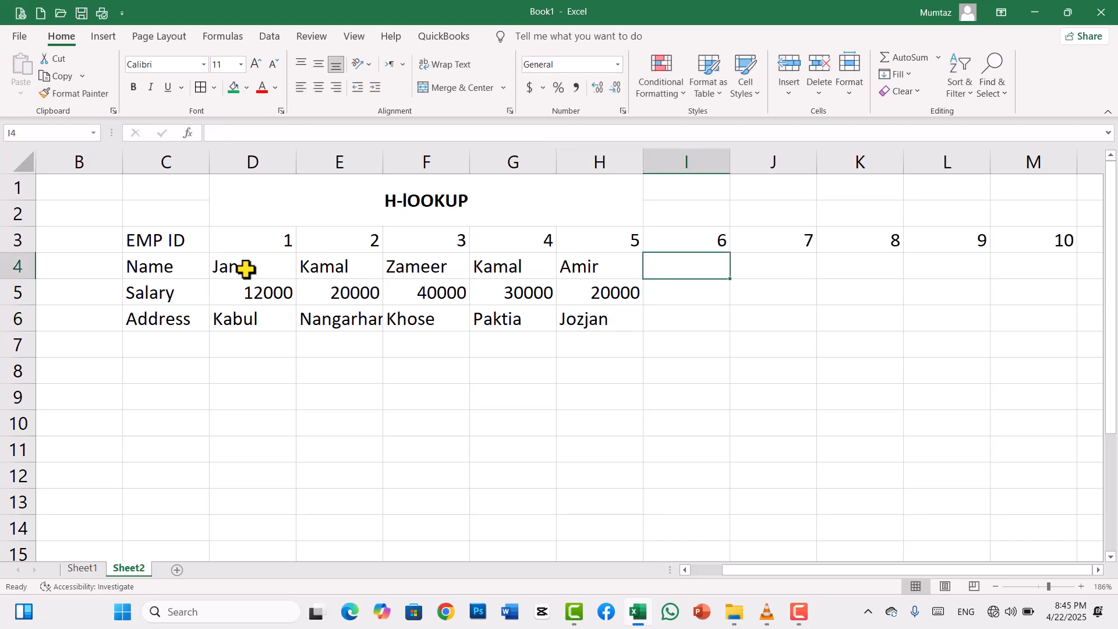
type("Shah")
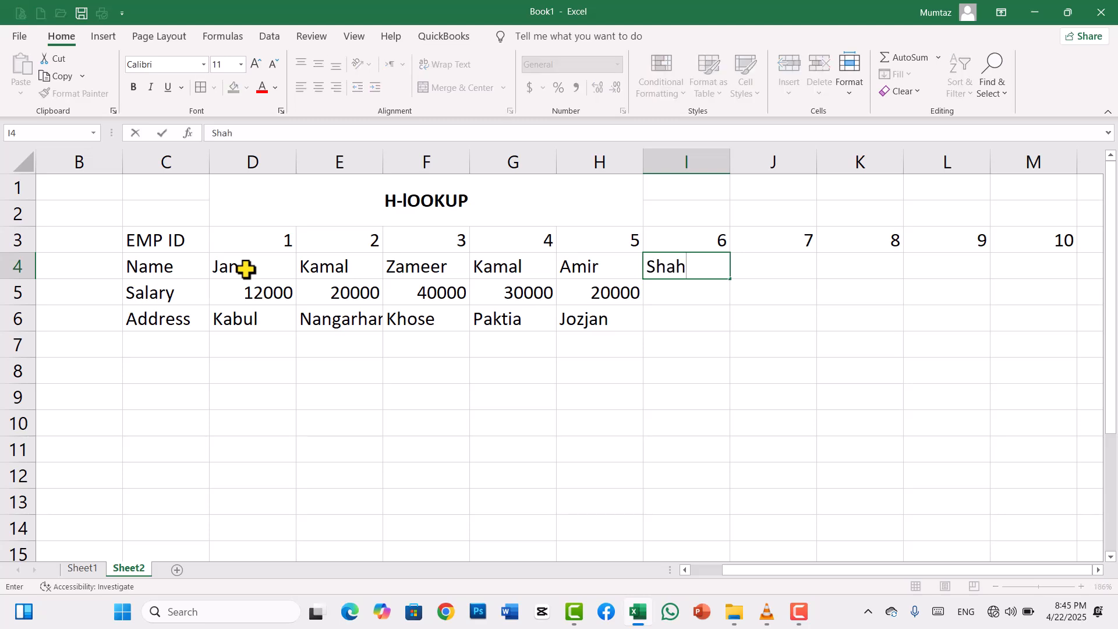
key("Return")
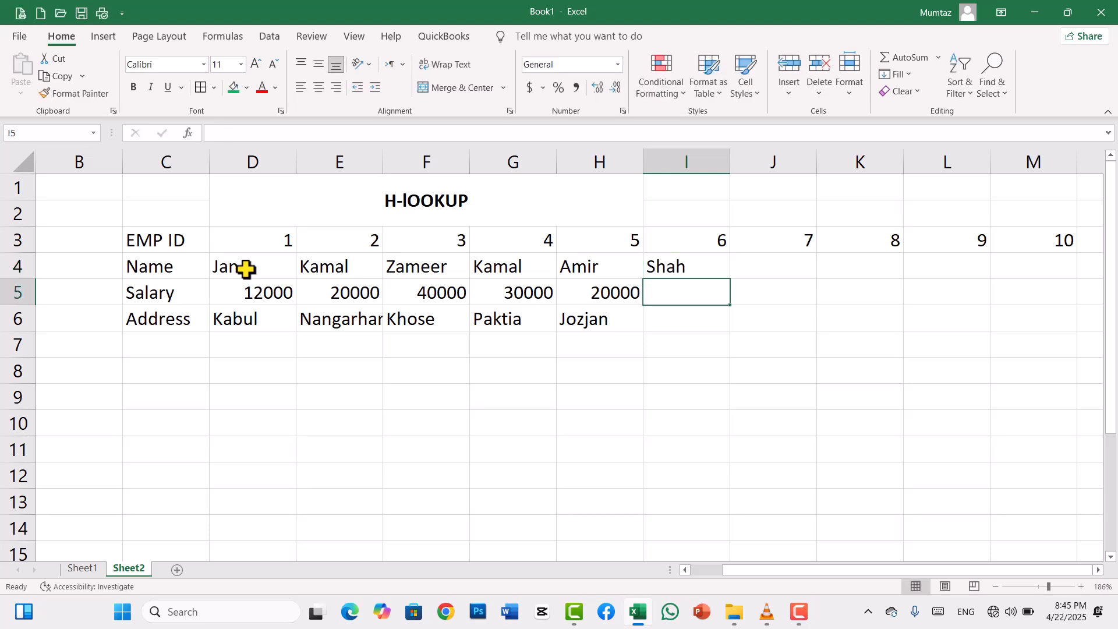
type("7000")
key("Return")
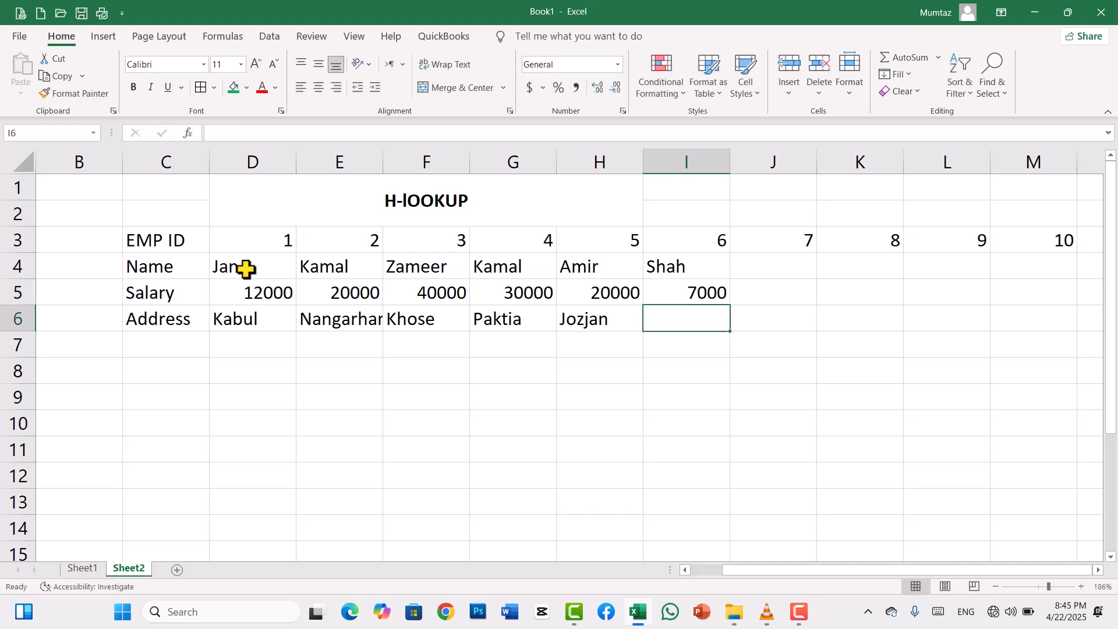
type("kabul")
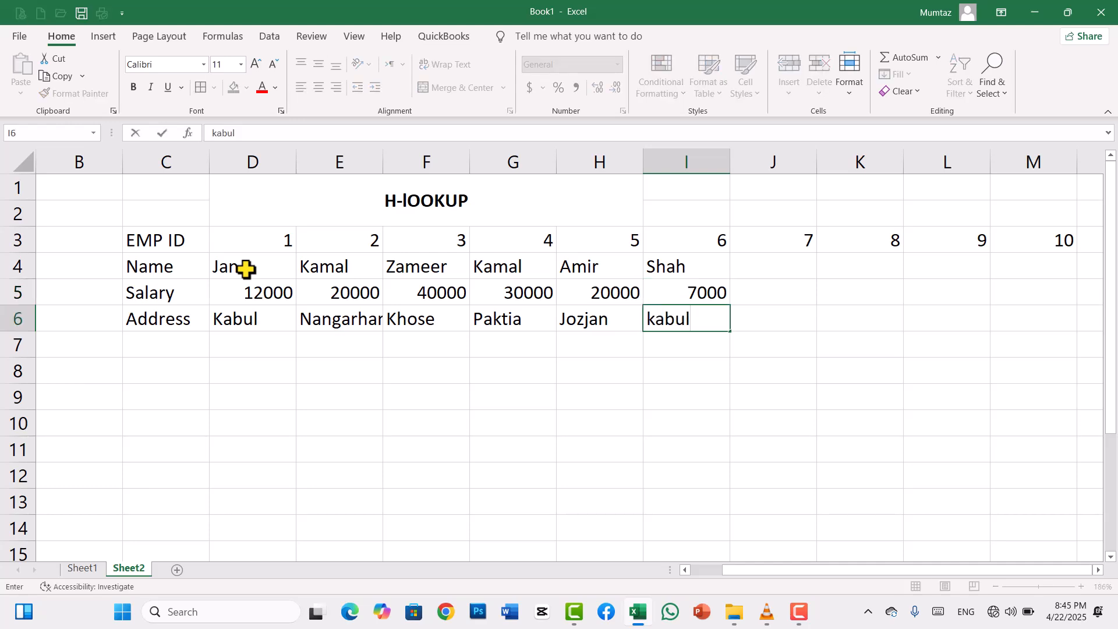
key("Tab")
- Enter the record for EMP ID 7 in J4:J6: the employee's name, salary 10000 and address Khost
key("Up")
key("Up")
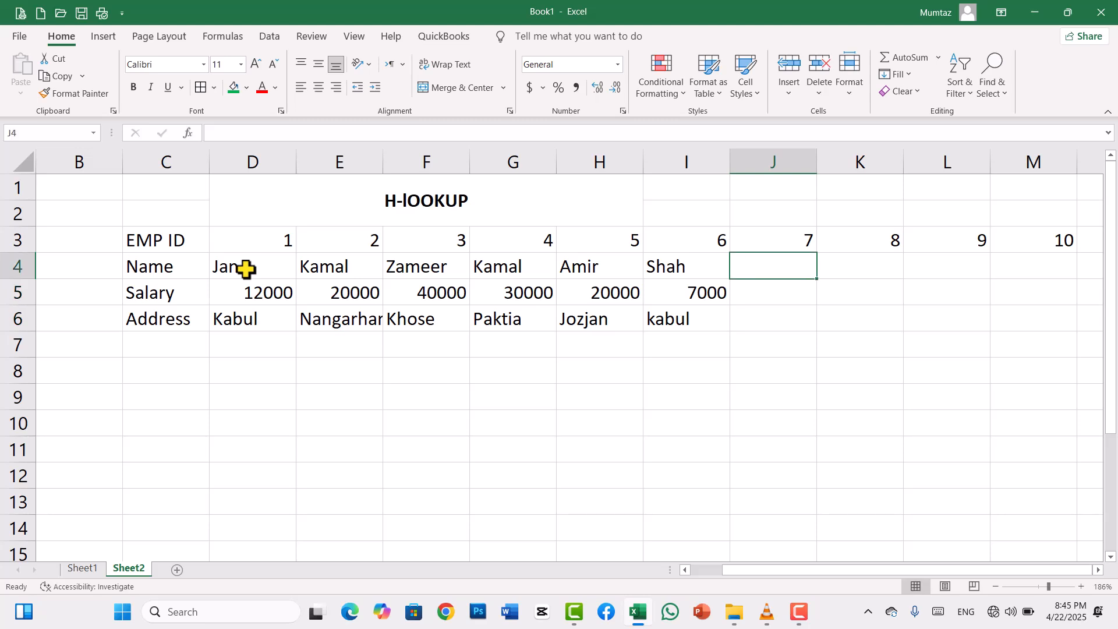
type("Jamil")
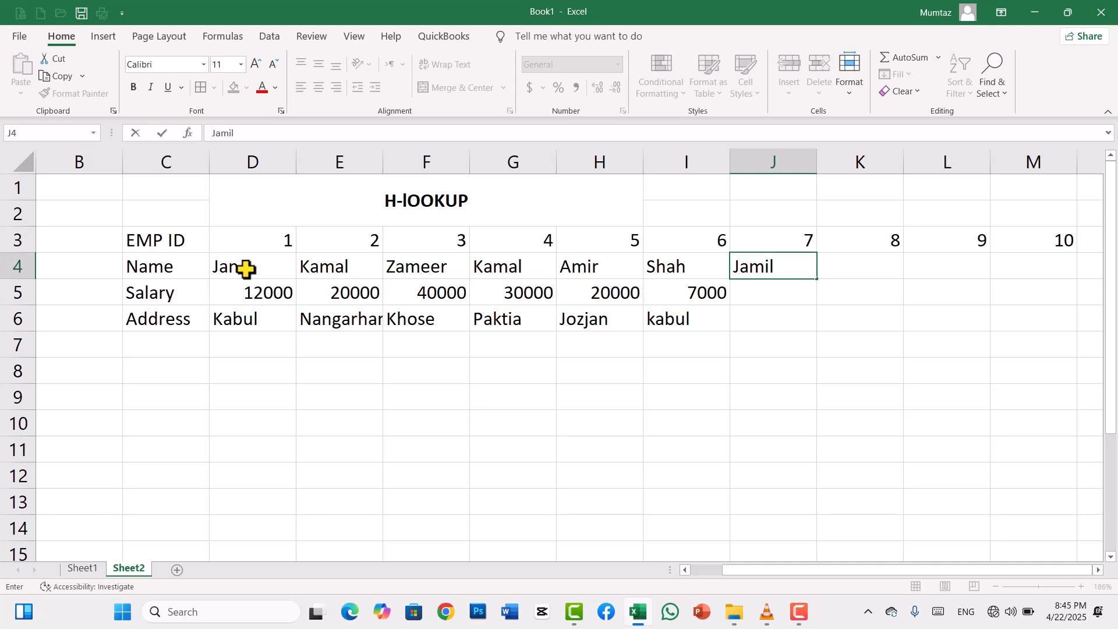
key("Return")
type("10000")
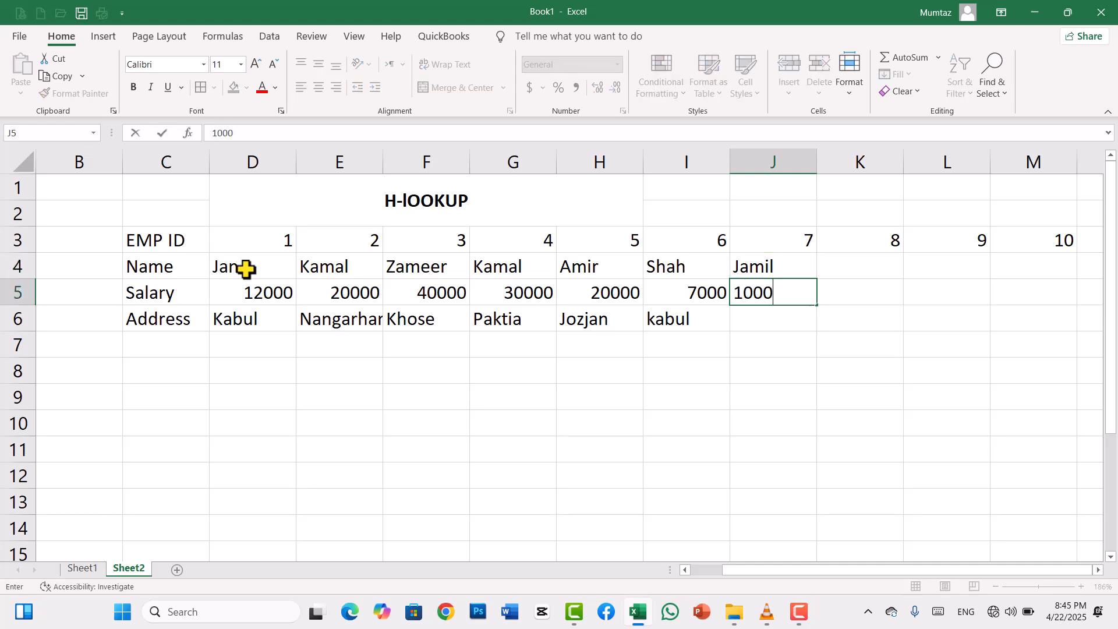
key("Return")
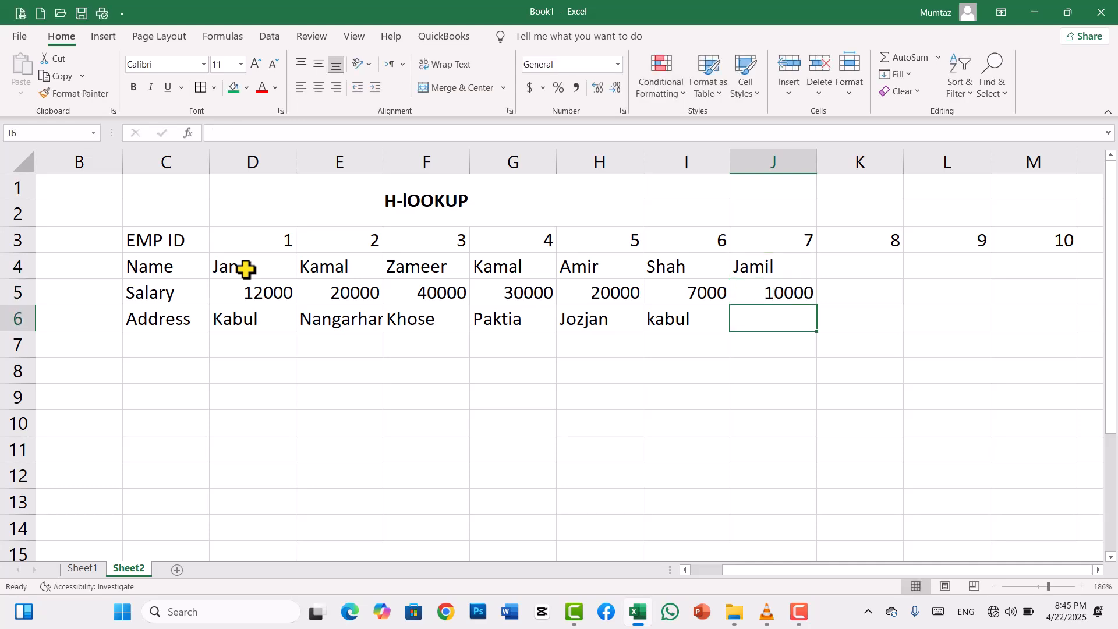
type("Khost")
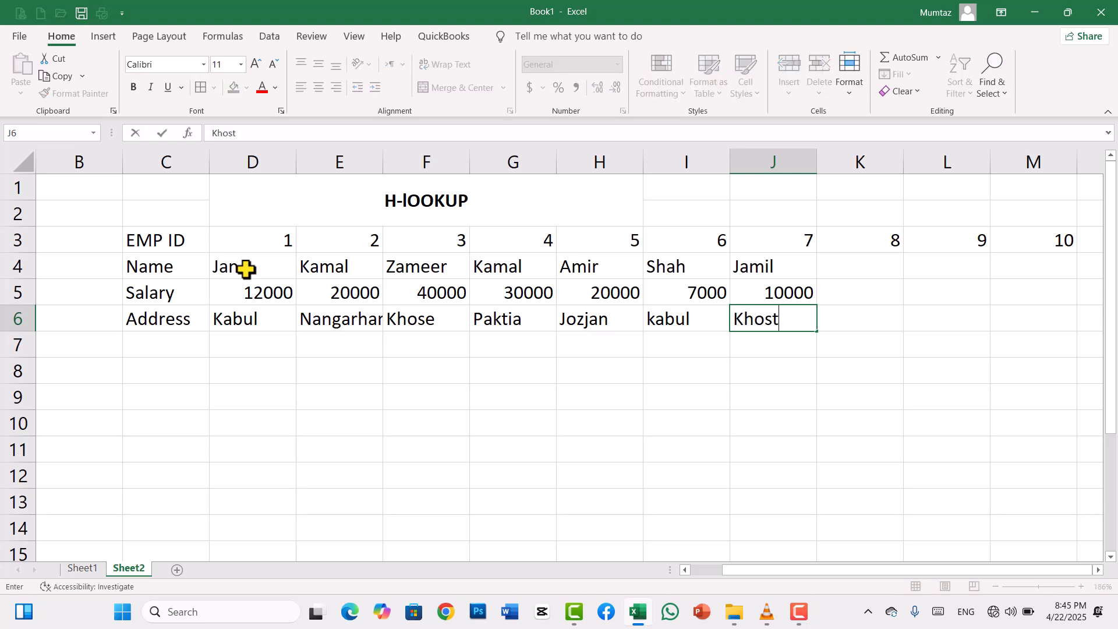
key("Tab")
- Enter the record for EMP ID 8 in K4:K6: the employee's name, salary 12000 and address Paktia
key("Up")
key("Up")
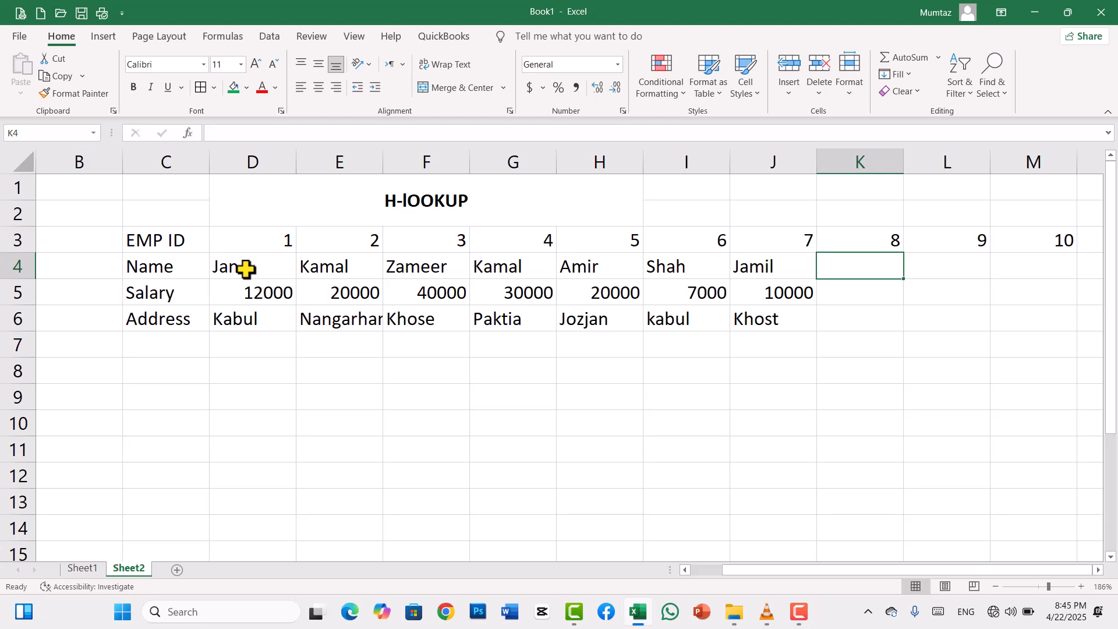
type("Kabir")
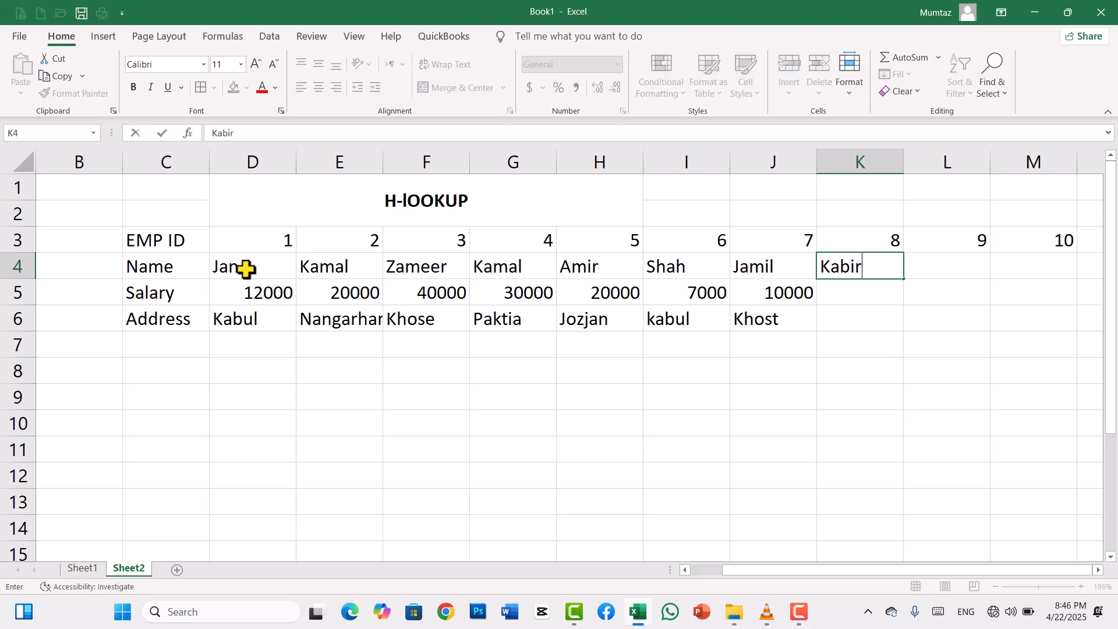
key("Return")
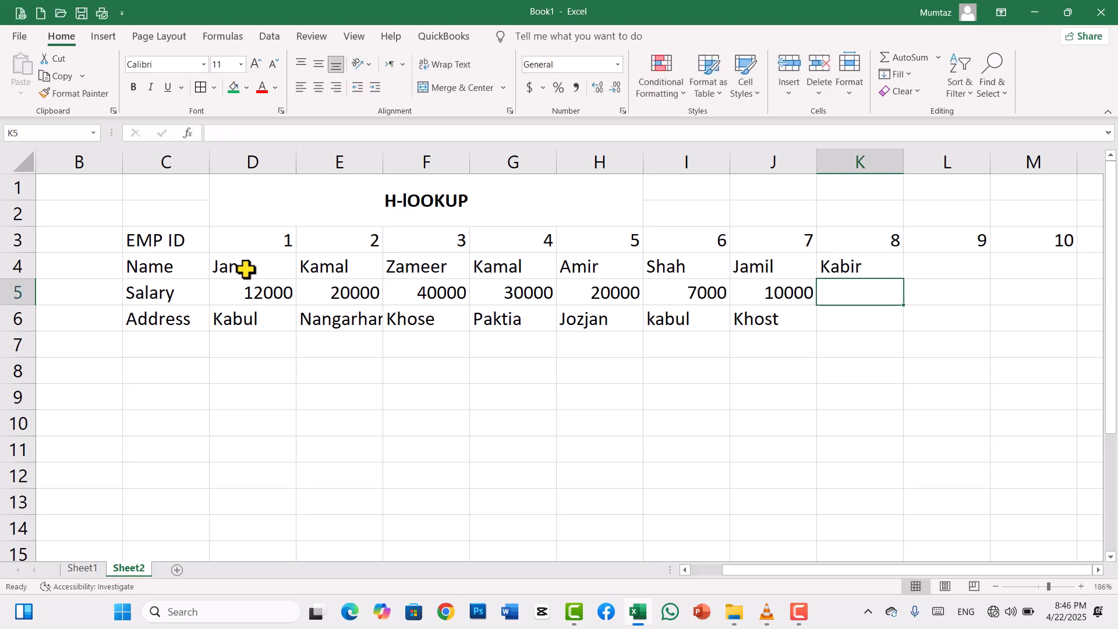
type("12000")
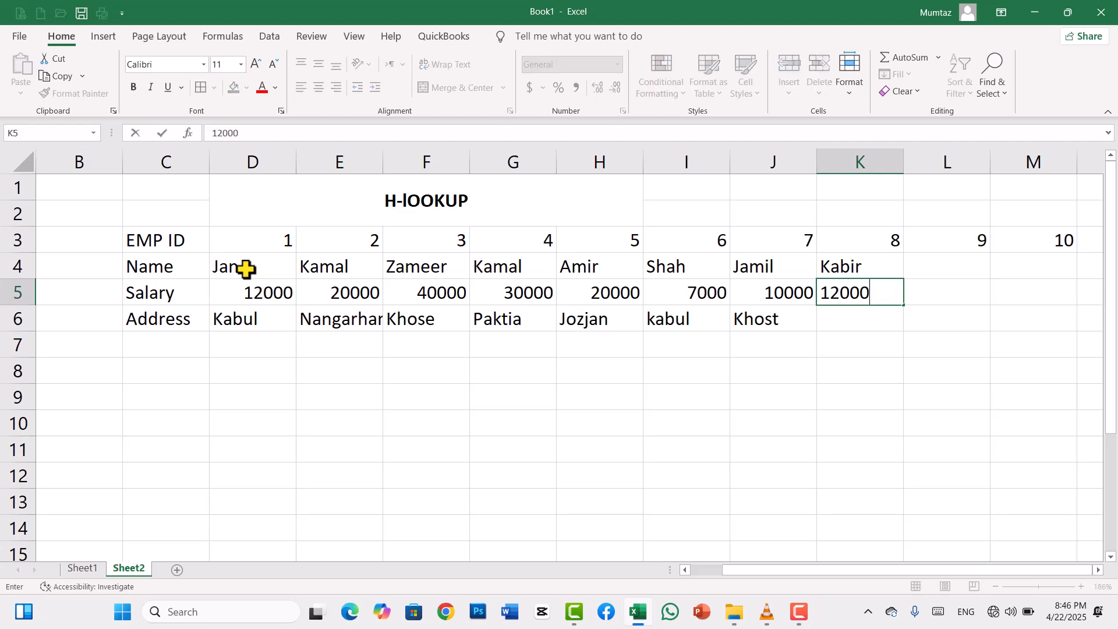
key("Return")
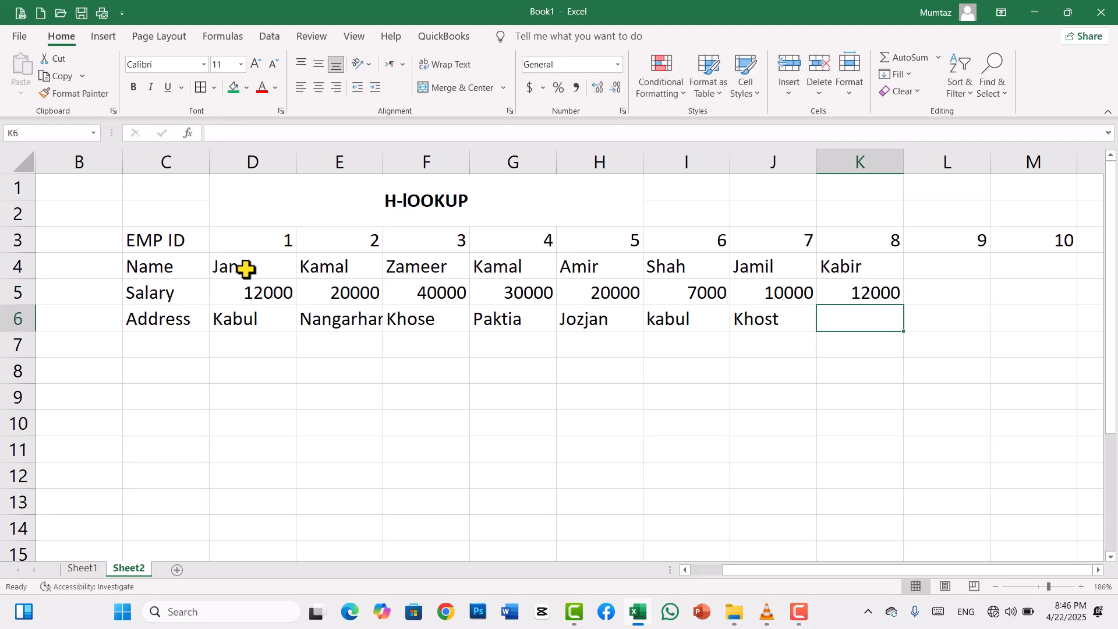
type("Pat")
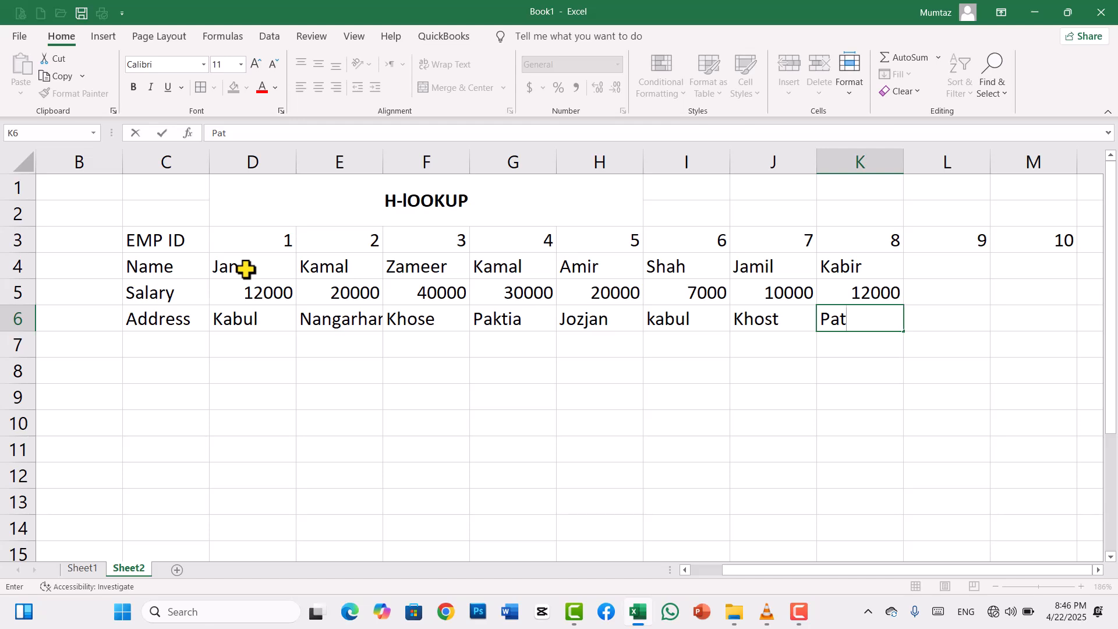
type("k")
key("Tab")
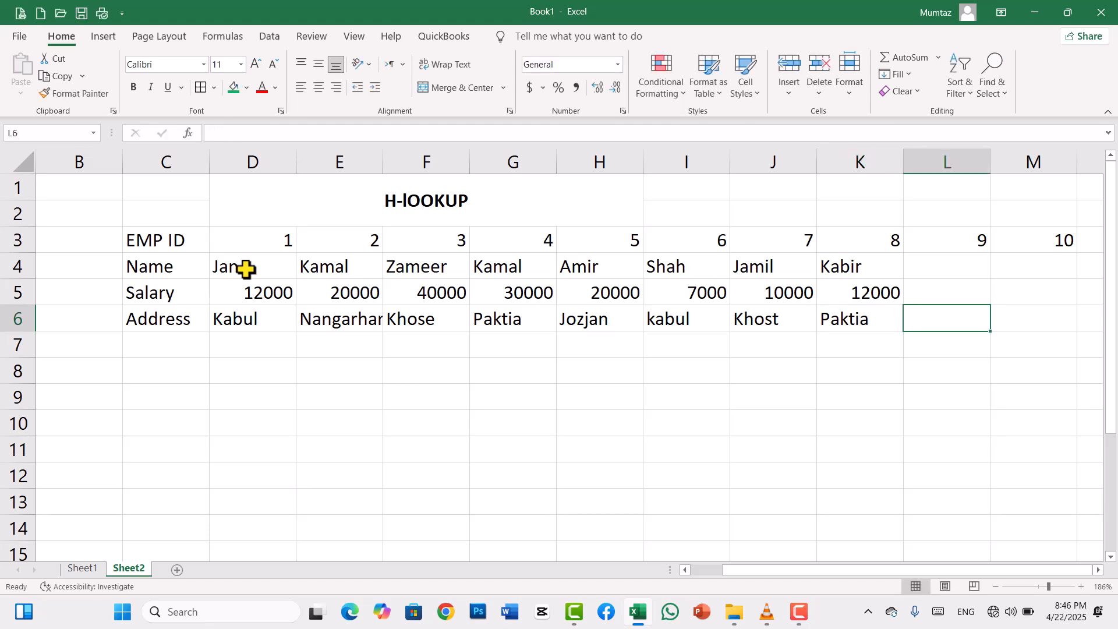
- Enter the record for EMP ID 9 in L4:L6: the employee's name, salary 20000 and address Kabul
key("Up")
key("Up")
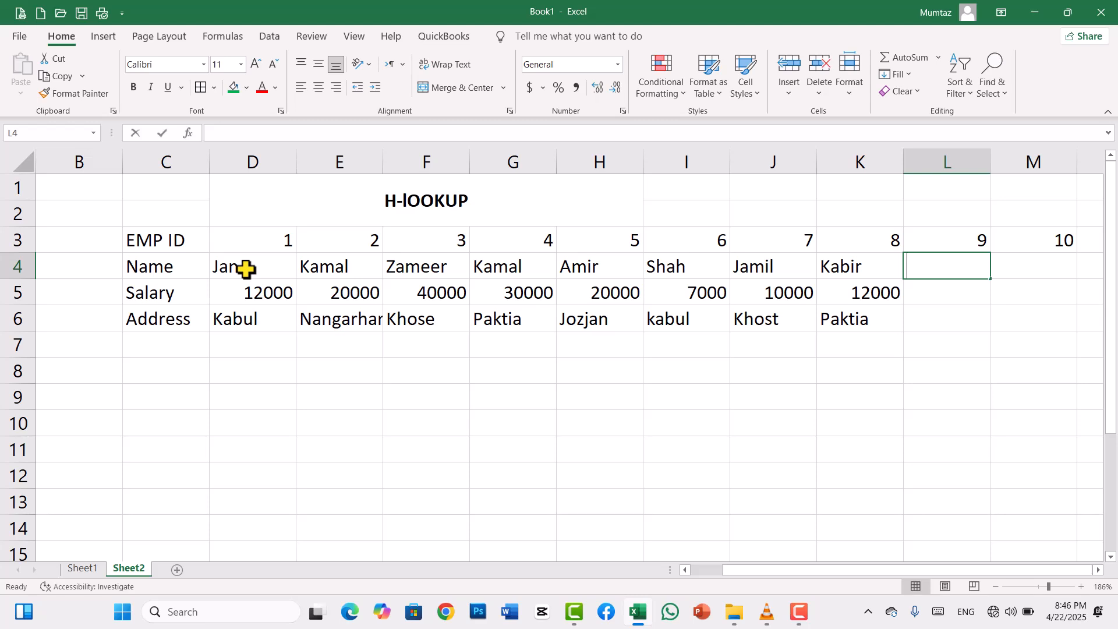
type("Ali")
key("Return")
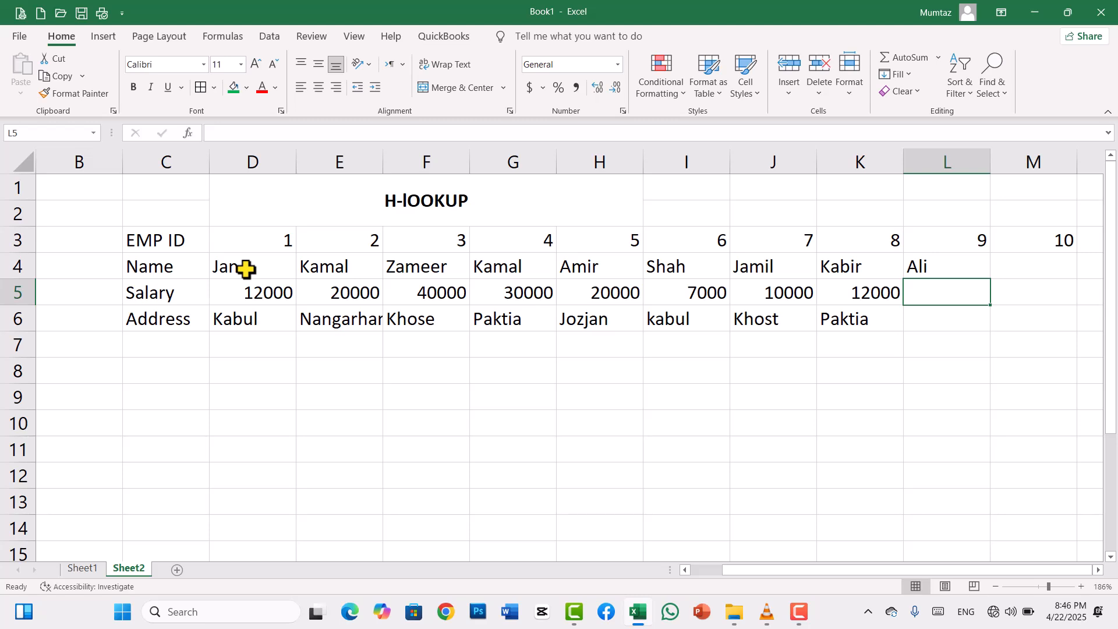
type("20000")
key("Return")
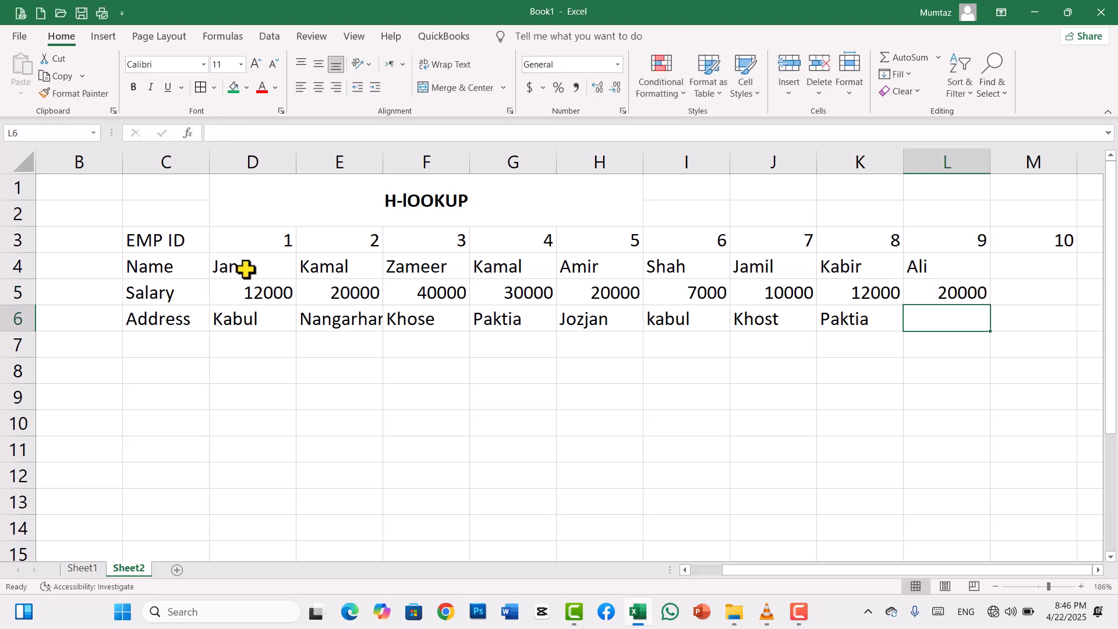
type("Kabu")
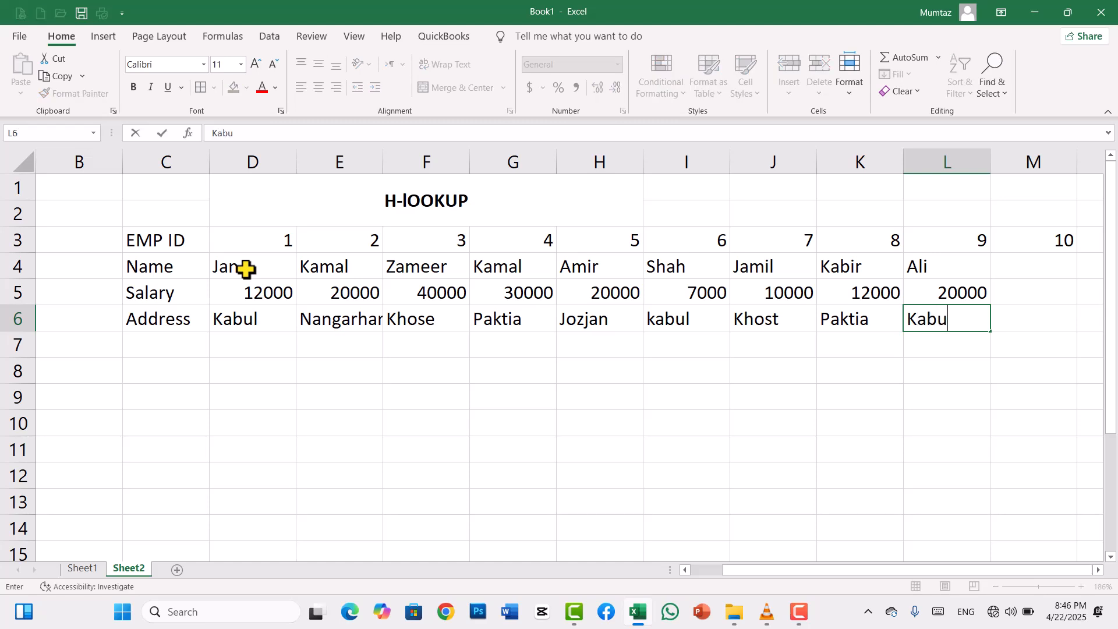
key("Tab")
- Enter the record for EMP ID 10 in M4:M6: the employee's name, salary 50000 and address laghman
key("Up")
key("Up")
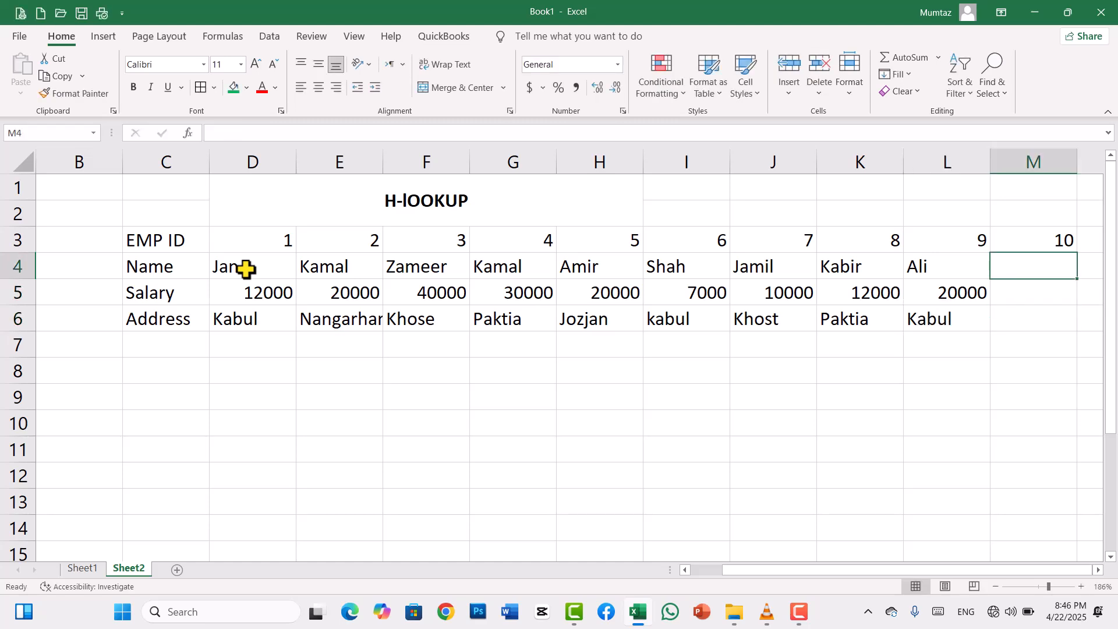
type("Nabi")
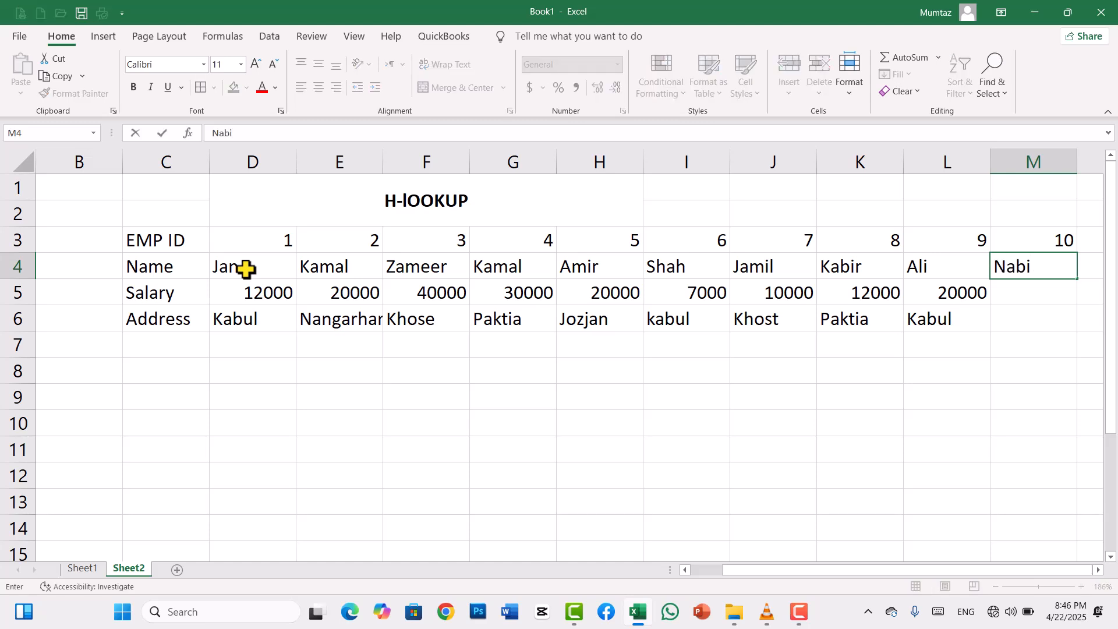
key("Return")
type("50000")
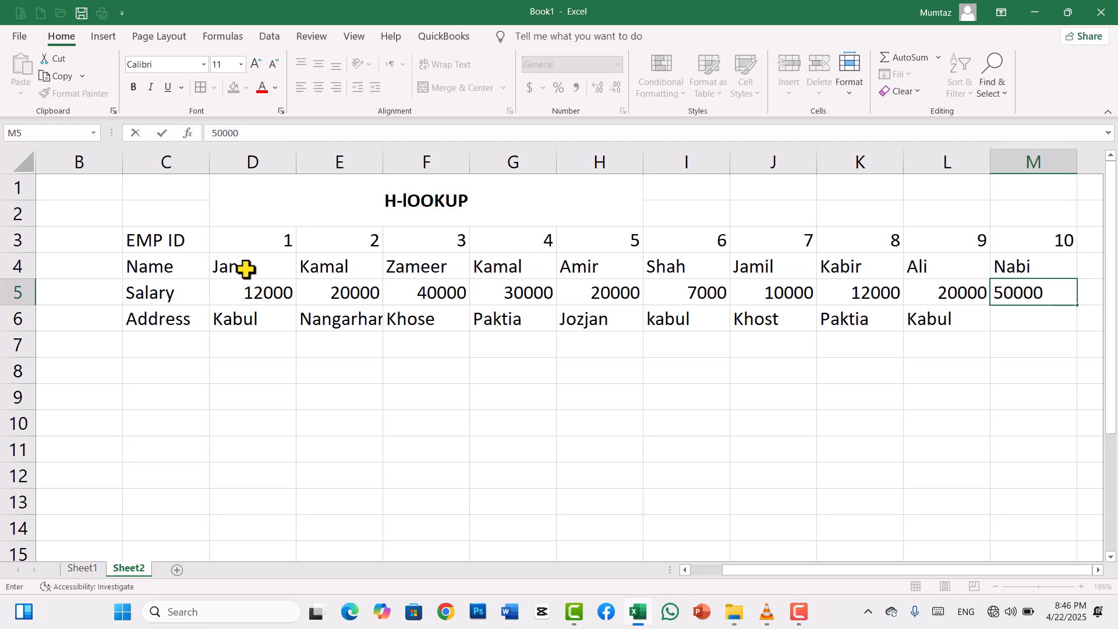
key("Return")
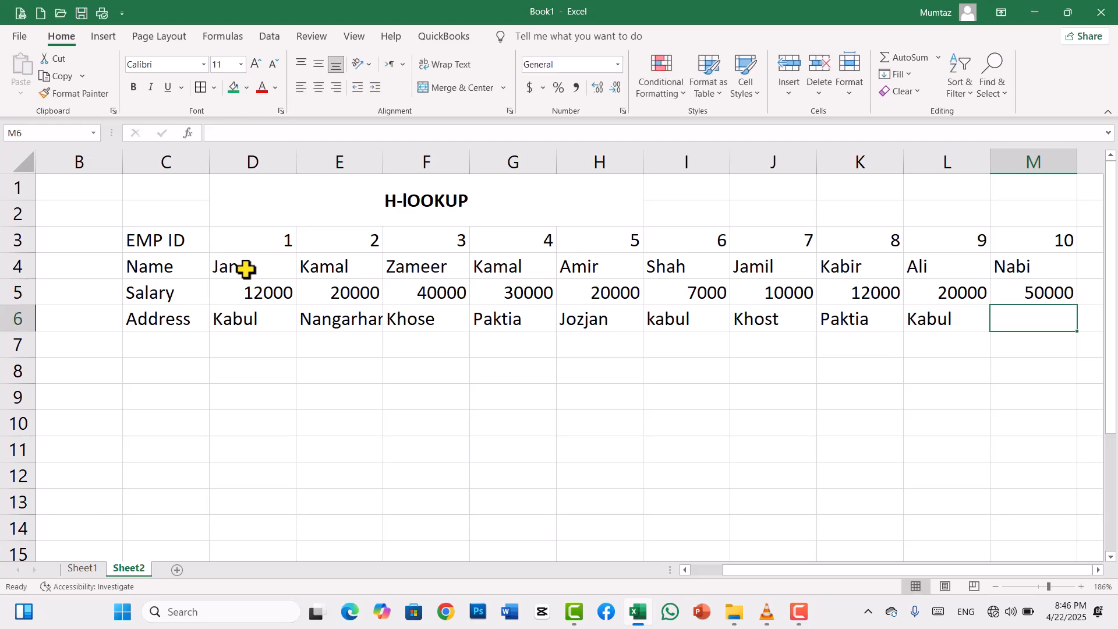
type("laghman")
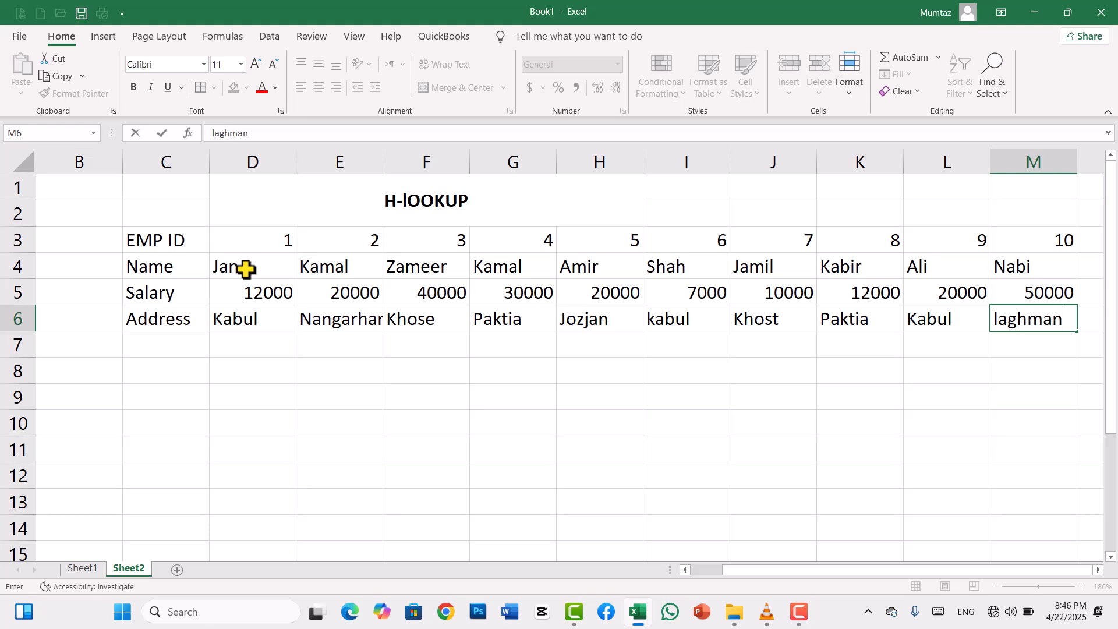
left_click(374, 396)
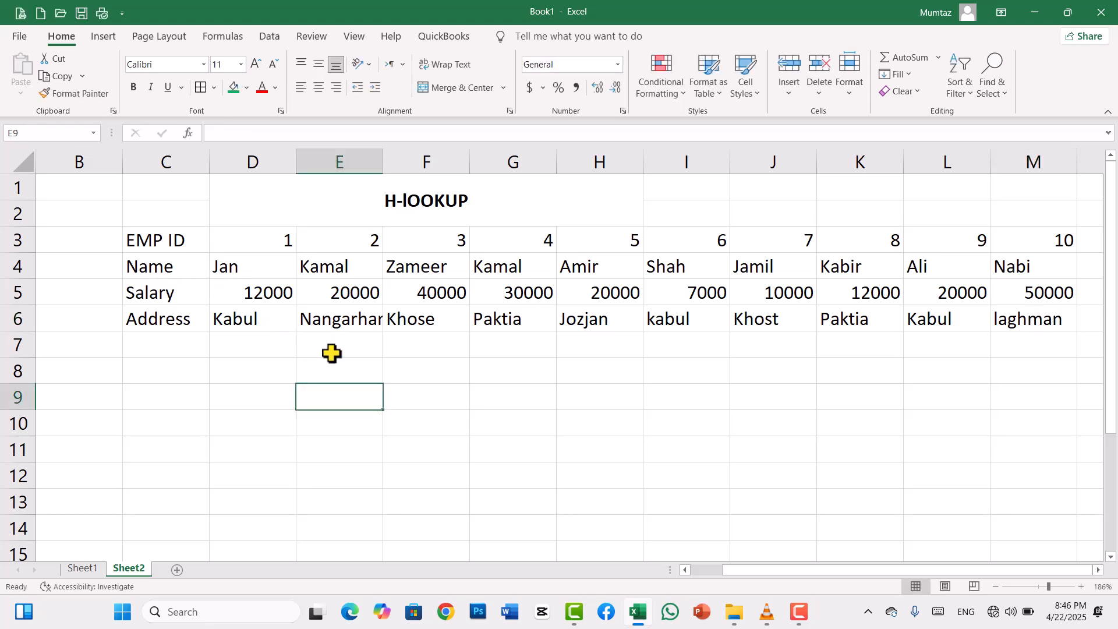
- Apply all borders to the employee table C3:M6 and make the row labels in C3:C6 bold
left_click_drag(168, 246, 1028, 328)
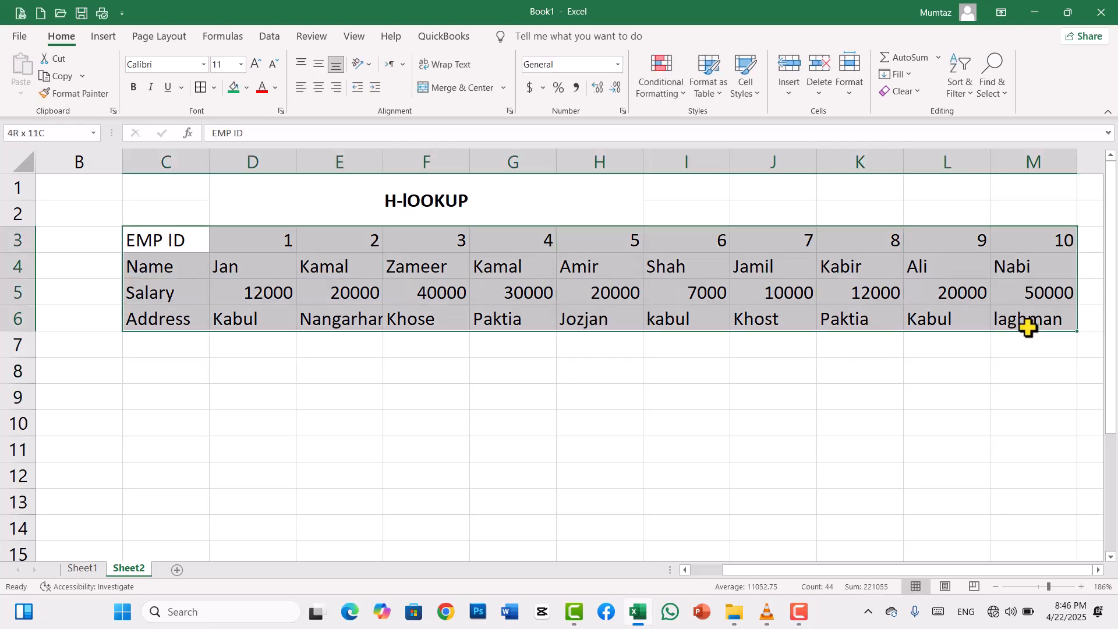
left_click(199, 88)
left_click(363, 398)
left_click_drag(189, 236, 311, 248)
left_click(177, 243)
left_click_drag(176, 244, 179, 318)
key("ctrl+b")
left_click(237, 419)
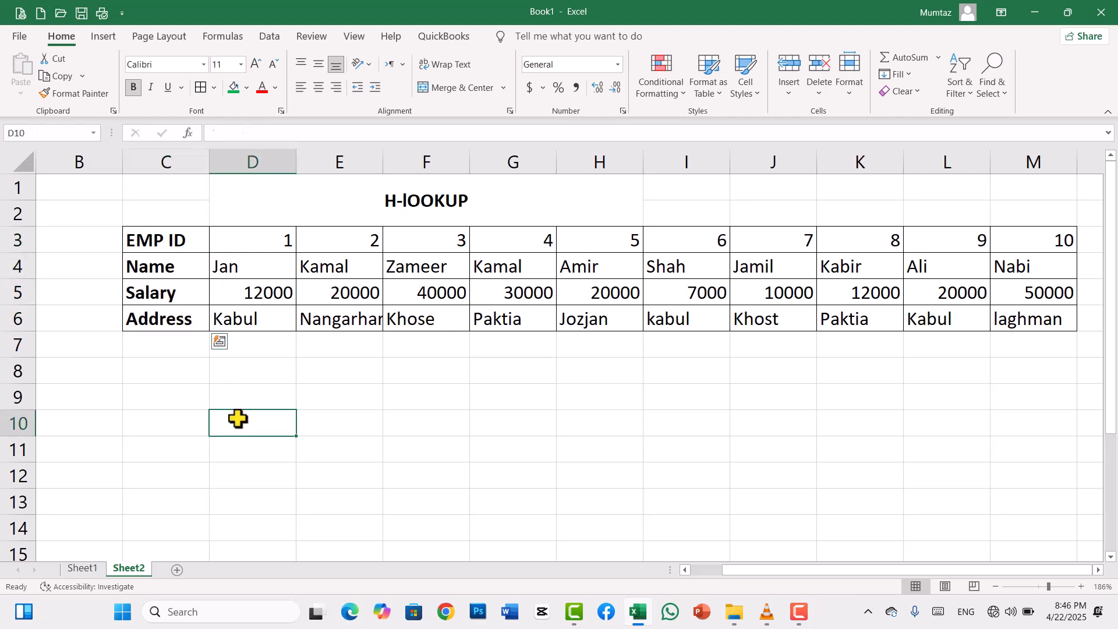
- Center the contents of the table C3:M6 both horizontally and vertically
left_click_drag(169, 242, 1007, 327)
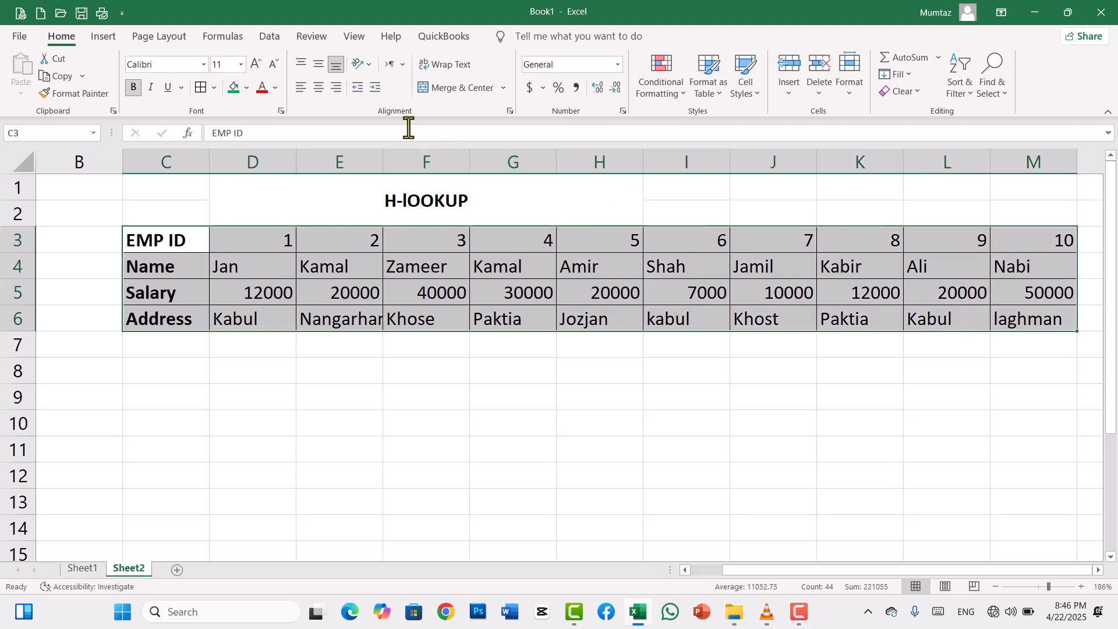
left_click(319, 84)
left_click(319, 66)
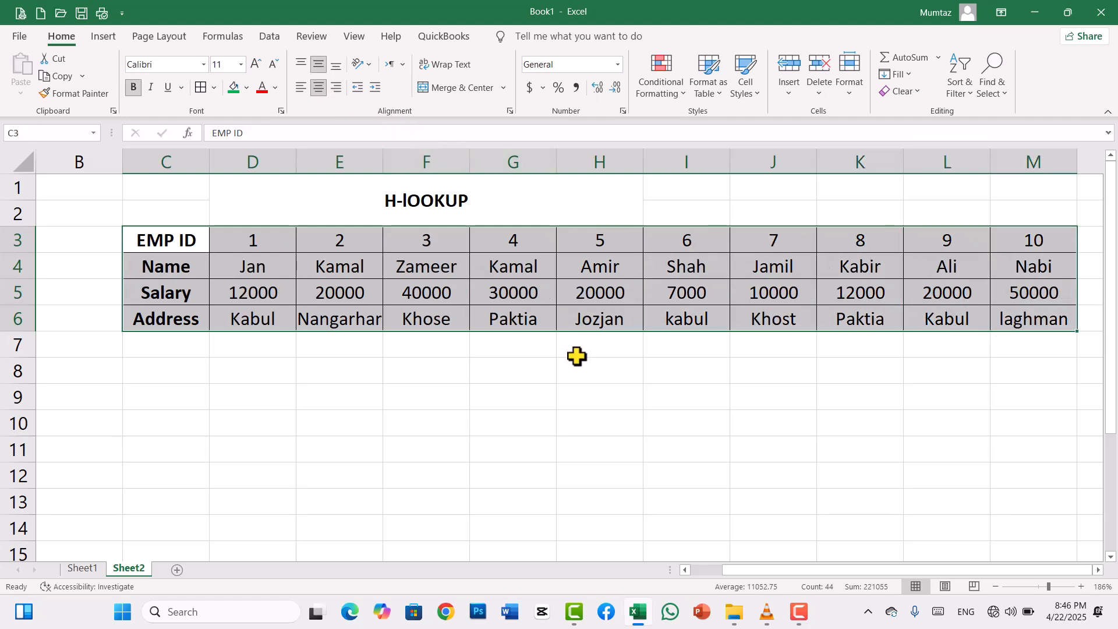
left_click_drag(760, 571, 876, 565)
left_click(512, 383)
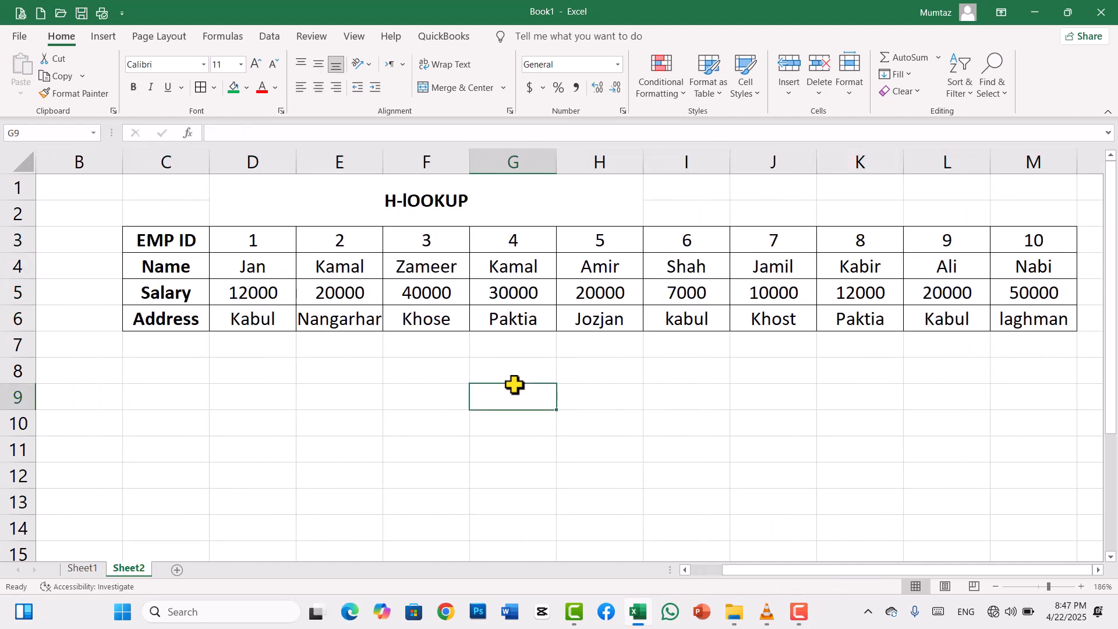
- Make the employee ID numbers in D3:M3 bold
left_click_drag(257, 246, 1007, 248)
key("ctrl+b")
left_click(544, 396)
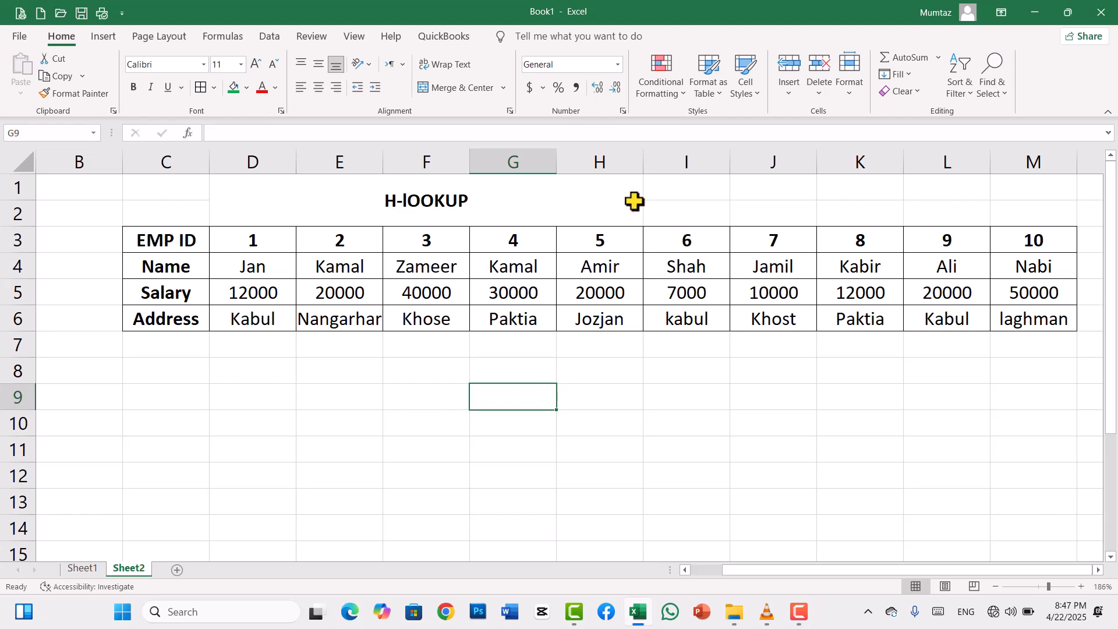
- Copy the labels in C3:C6 and paste them transposed as a header row starting at E8
left_click(548, 192)
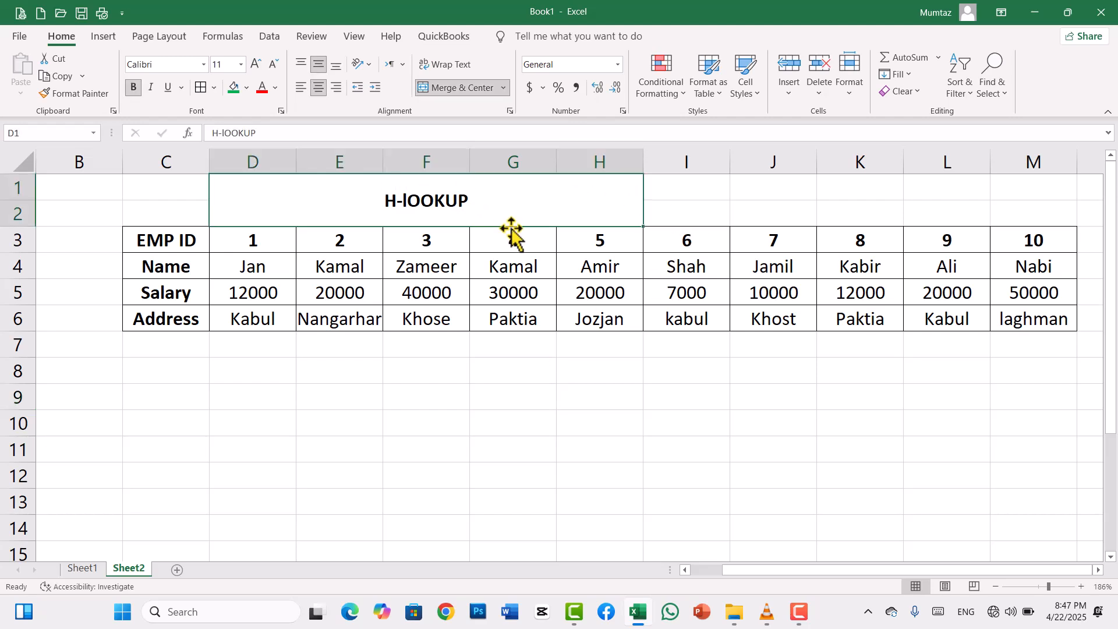
left_click_drag(183, 244, 179, 316)
key("ctrl+c")
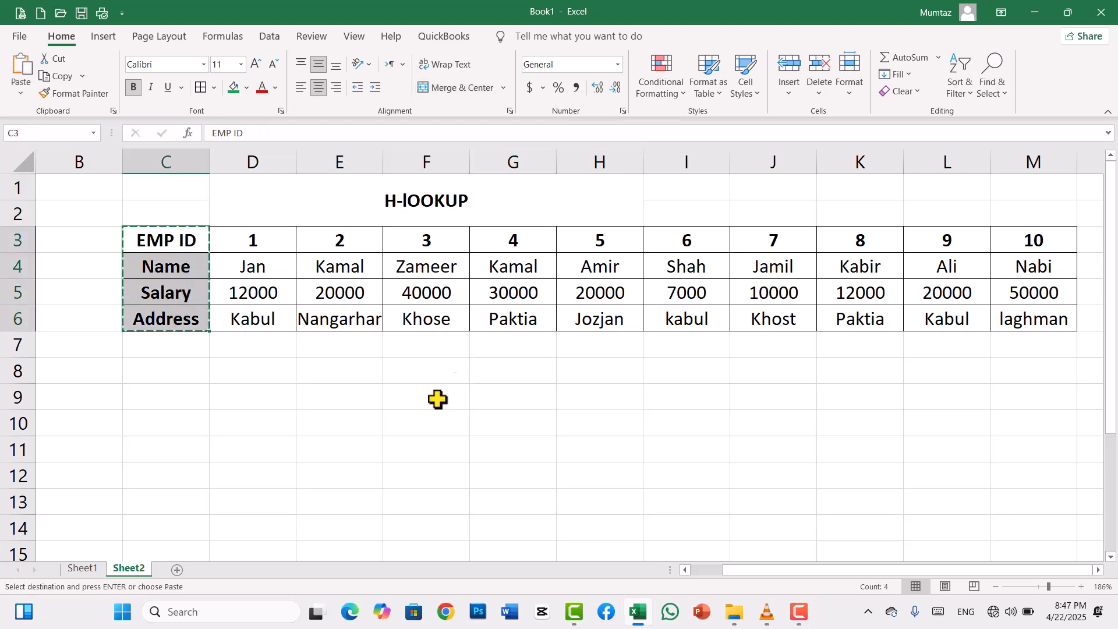
left_click(326, 382)
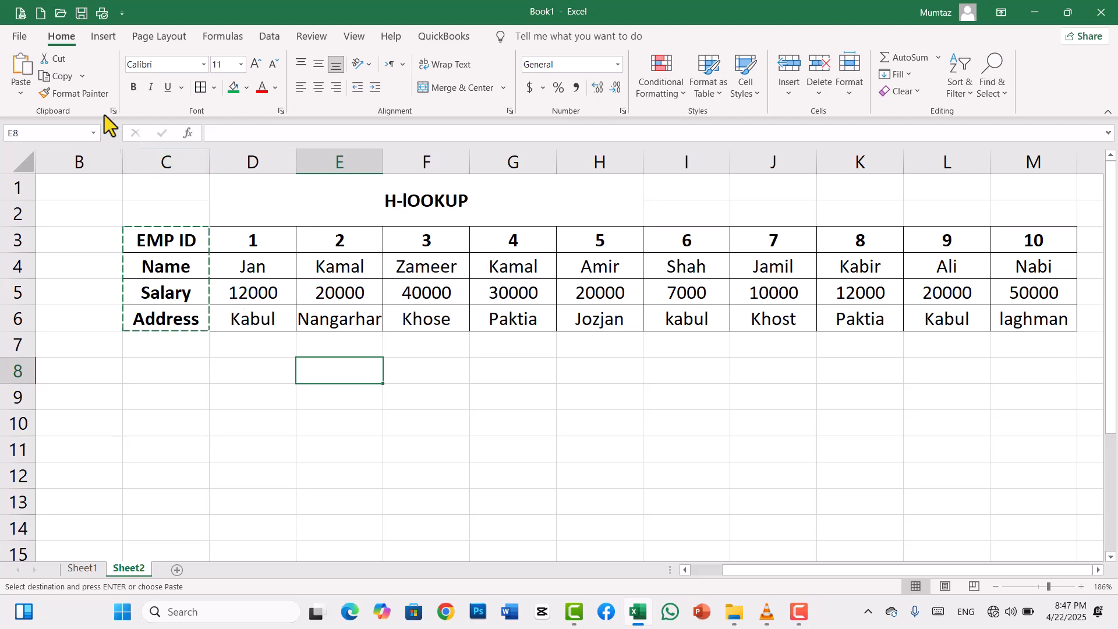
left_click(19, 100)
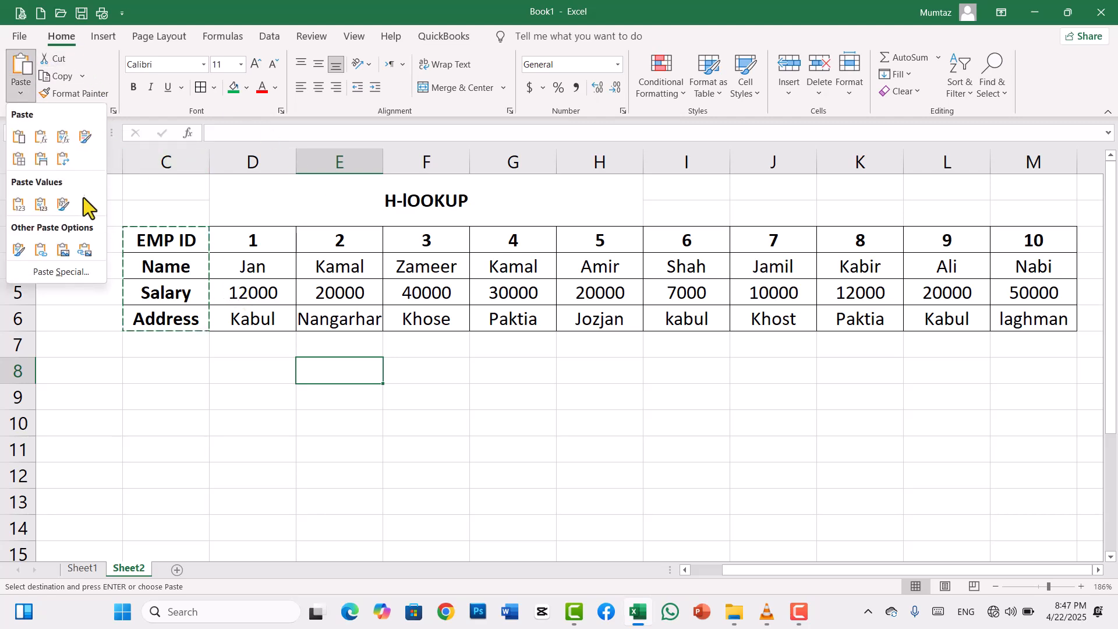
left_click(67, 165)
left_click(415, 394)
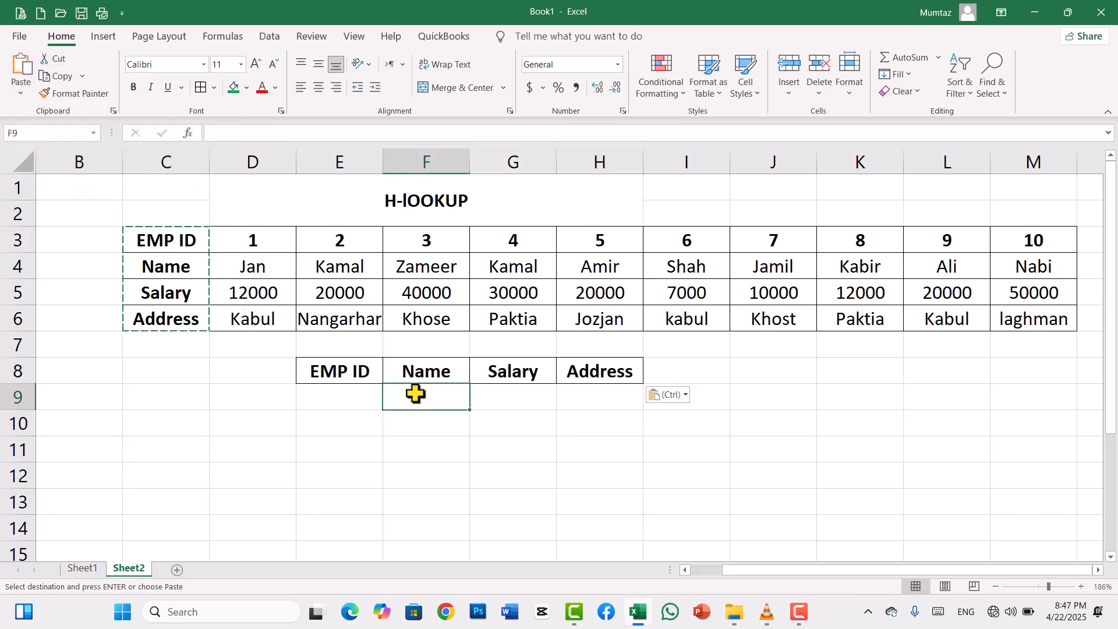
- Extend the merged and centered H-lOOKUP title across D1:K2 and fill it with green
left_click_drag(611, 192, 836, 205)
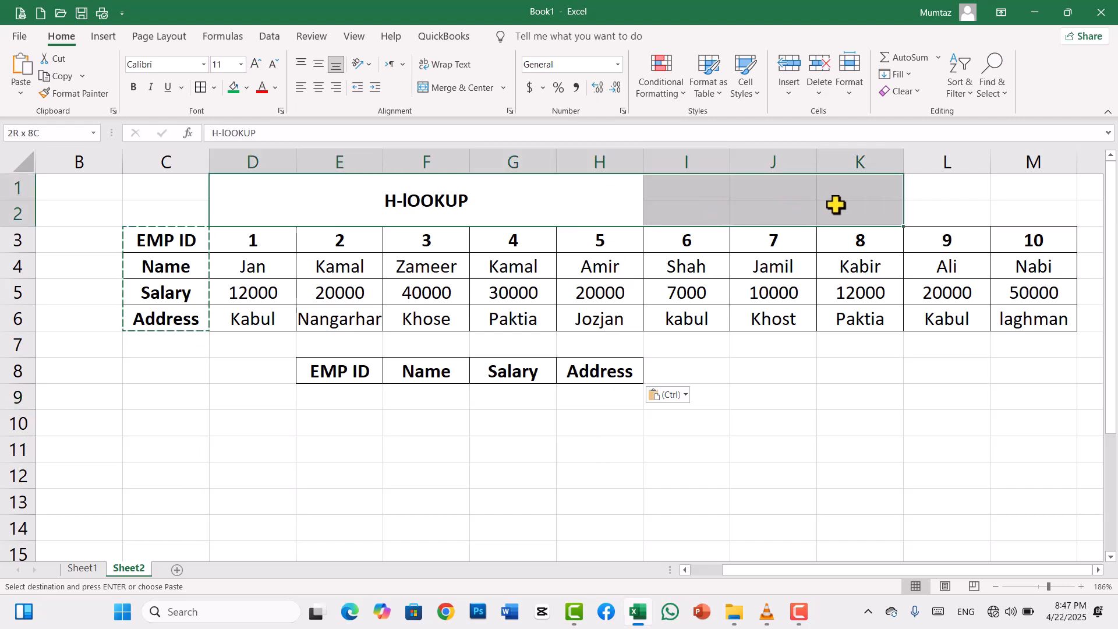
left_click(473, 88)
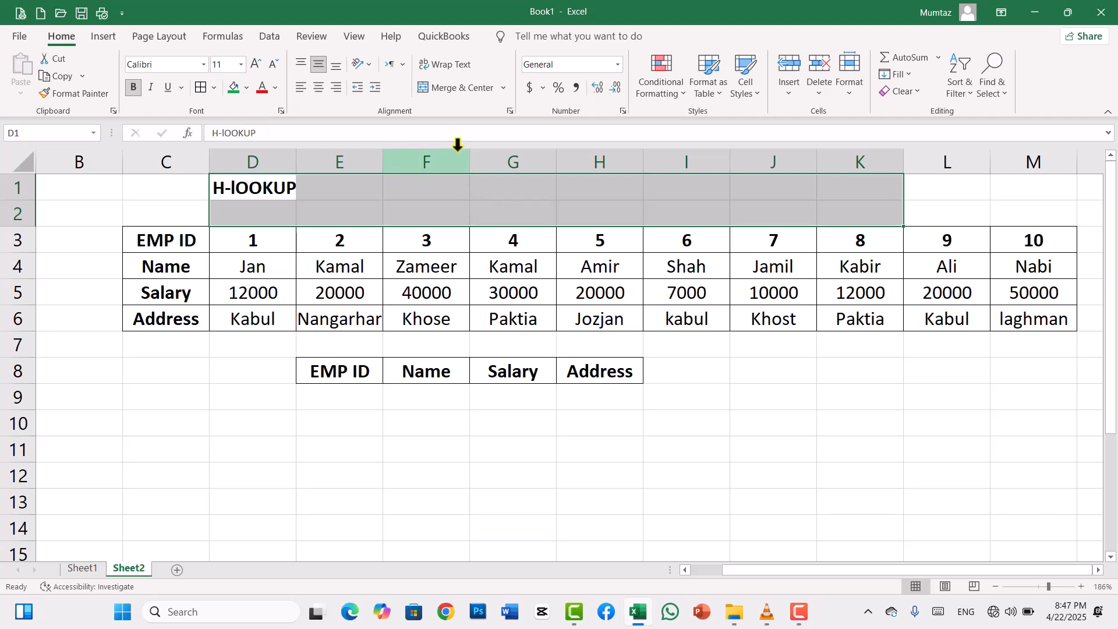
left_click(446, 91)
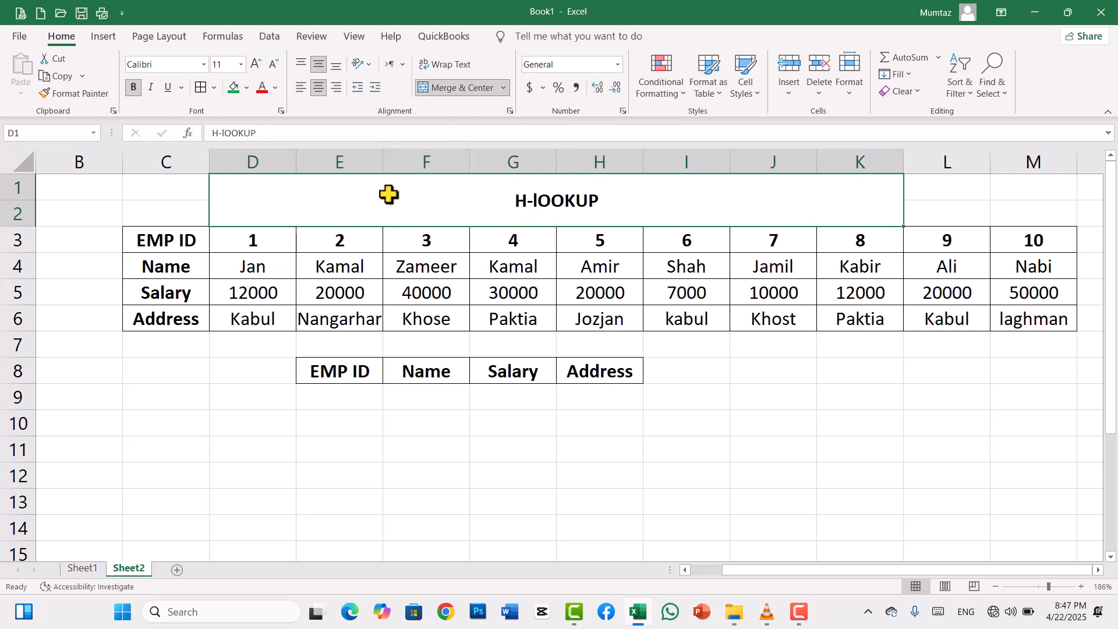
left_click(234, 87)
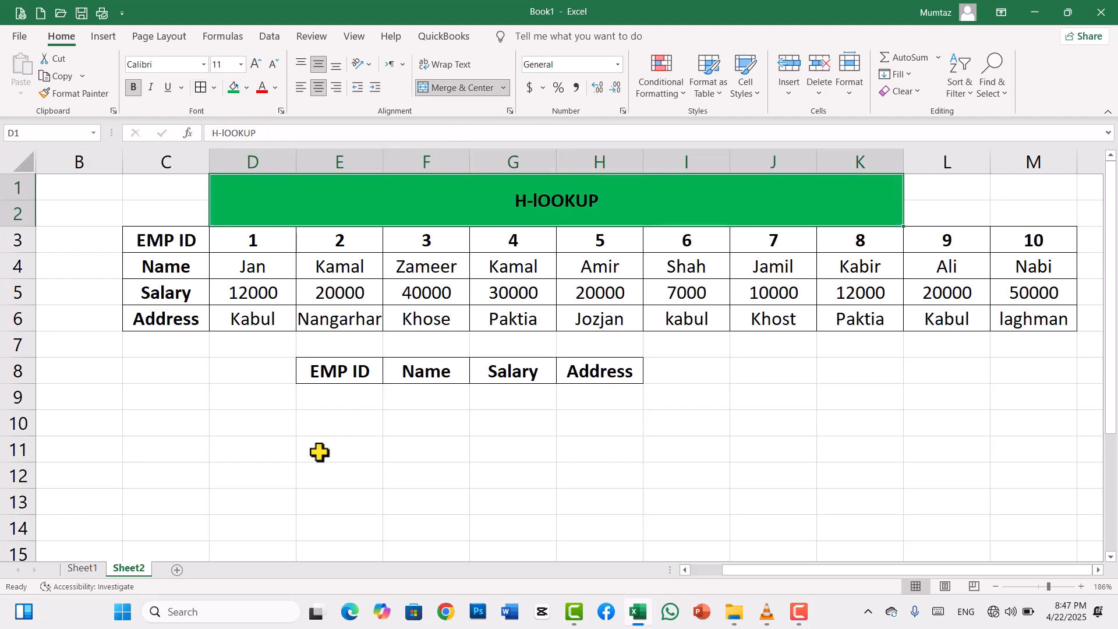
- Fill the row label cells C3:C6 with the standard green color
left_click_drag(327, 448, 202, 306)
left_click_drag(187, 239, 182, 321)
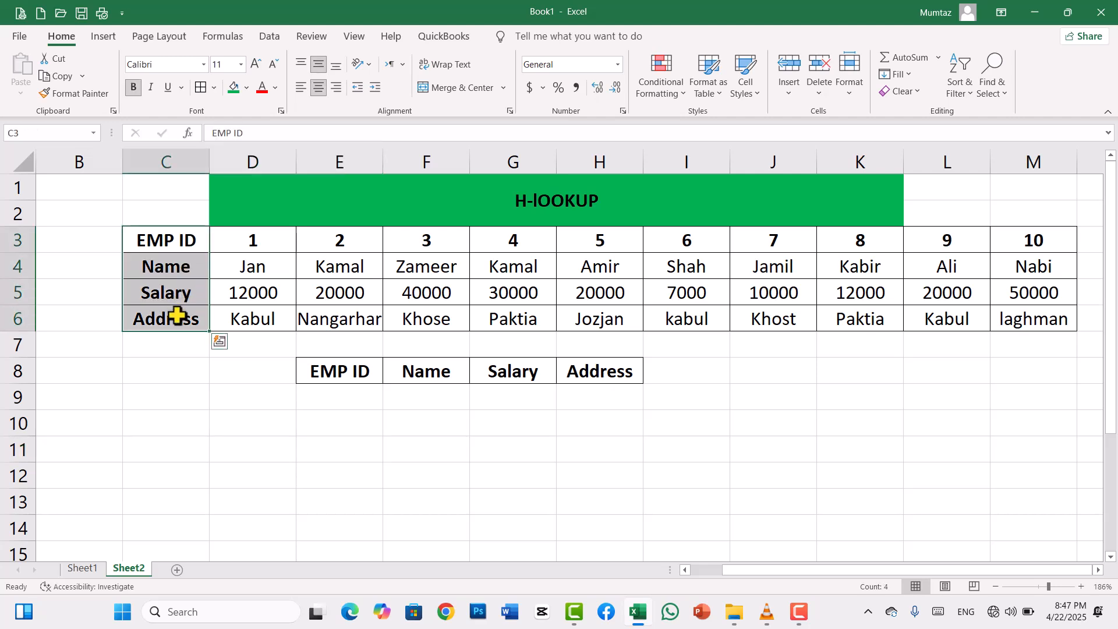
left_click(248, 87)
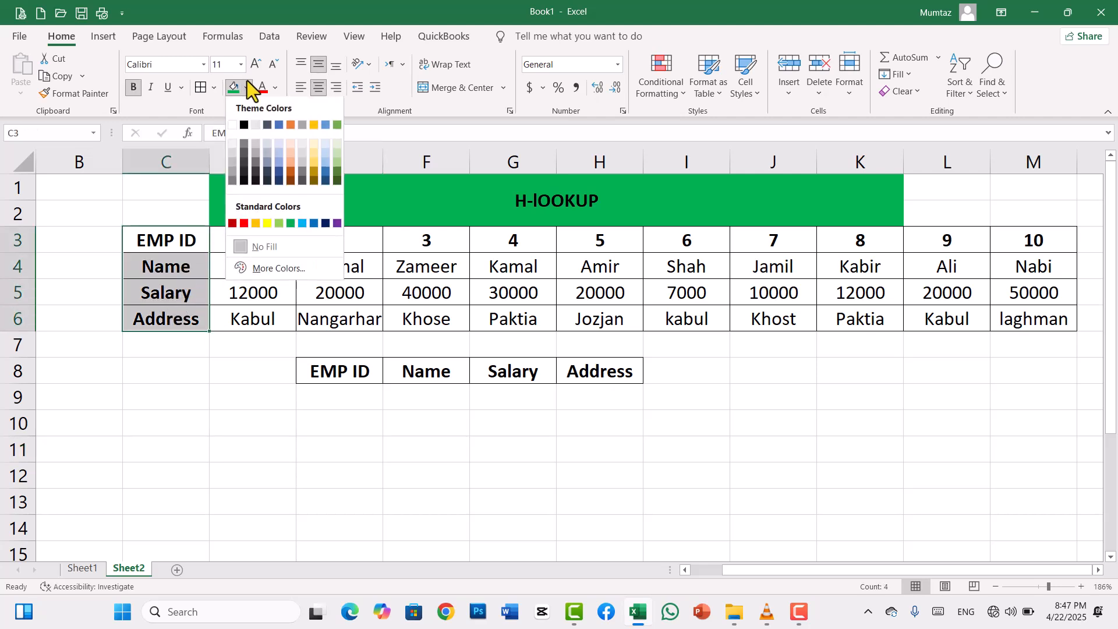
left_click(291, 224)
left_click(561, 475)
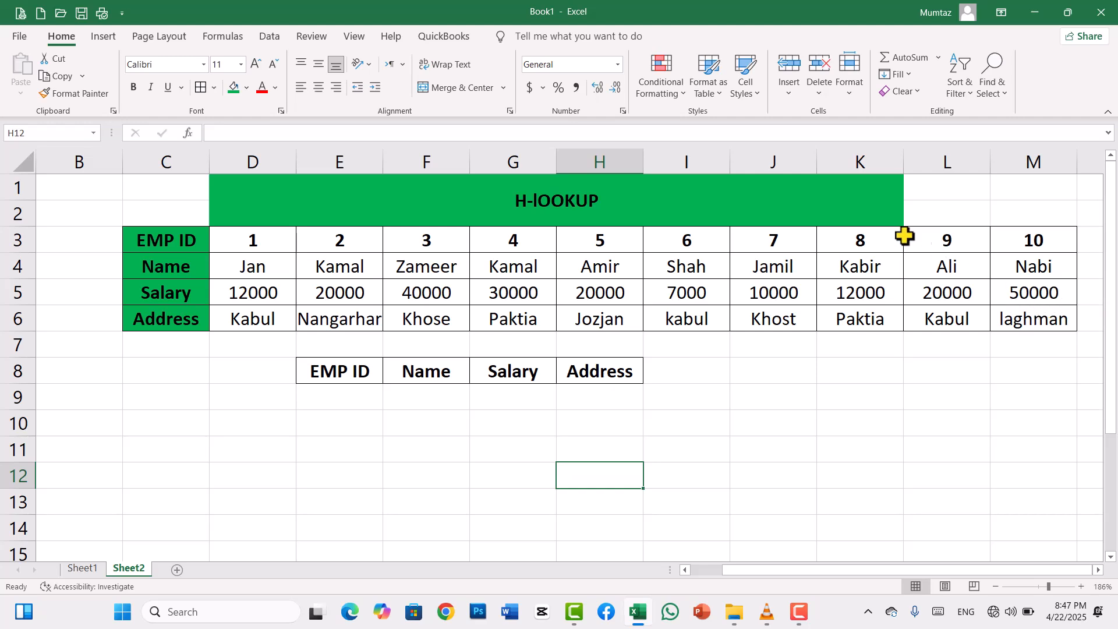
- Apply all borders to the lookup area E8:H9
left_click_drag(338, 376, 612, 386)
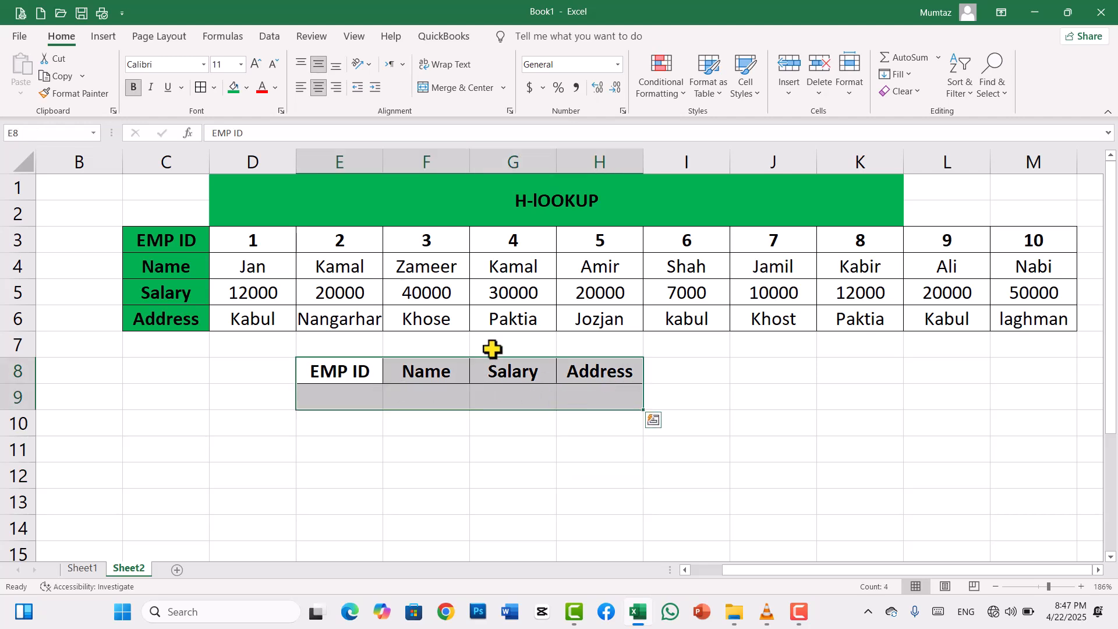
left_click(201, 88)
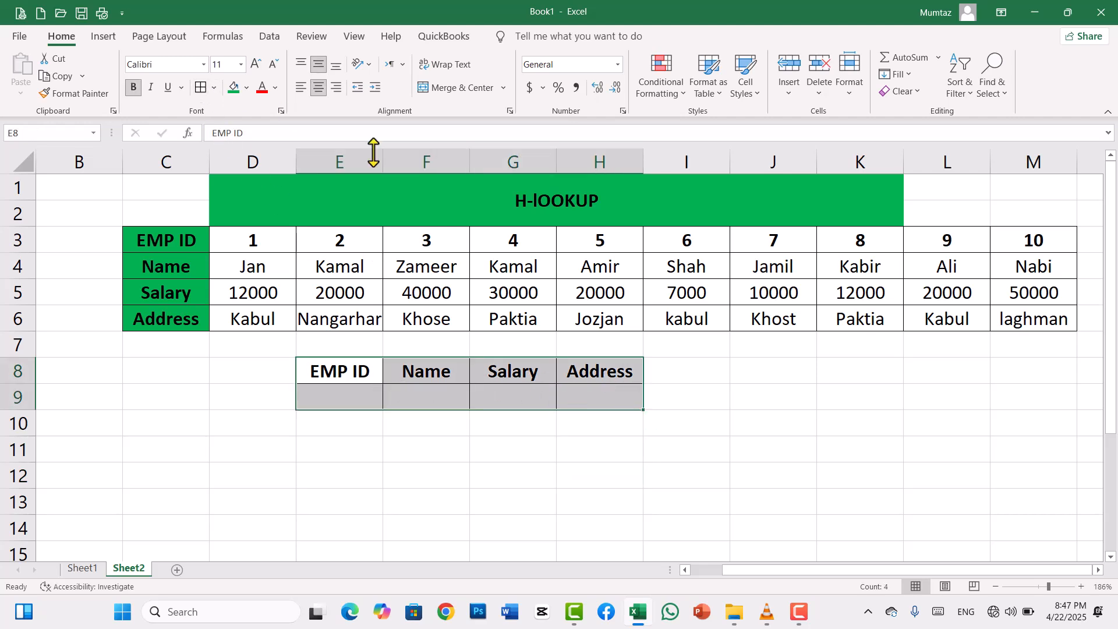
left_click(437, 391)
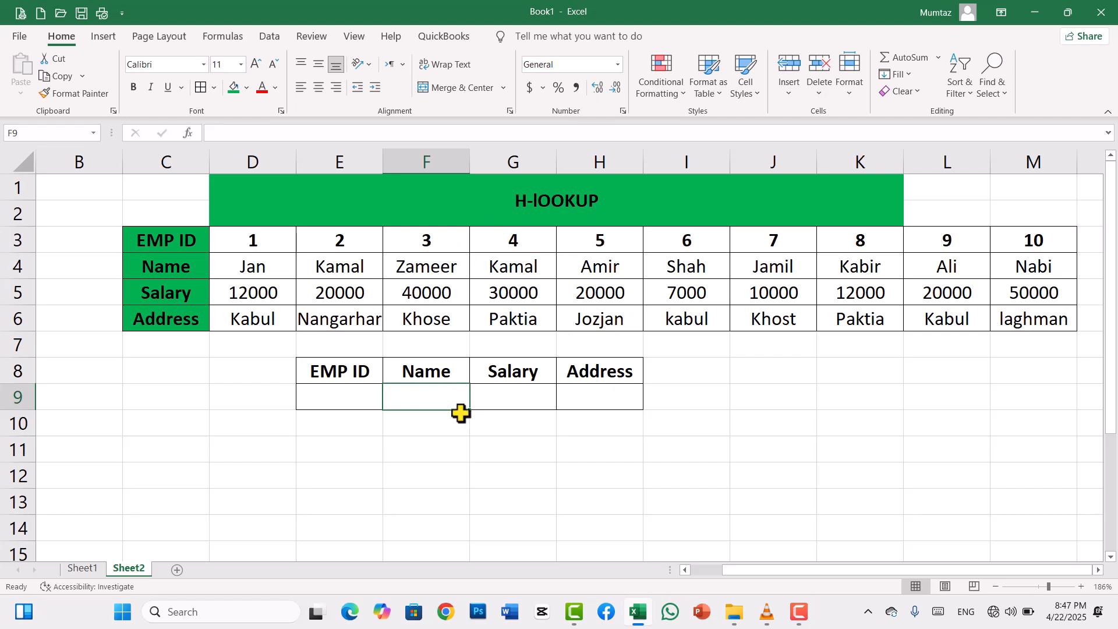
left_click(558, 443)
left_click(453, 397)
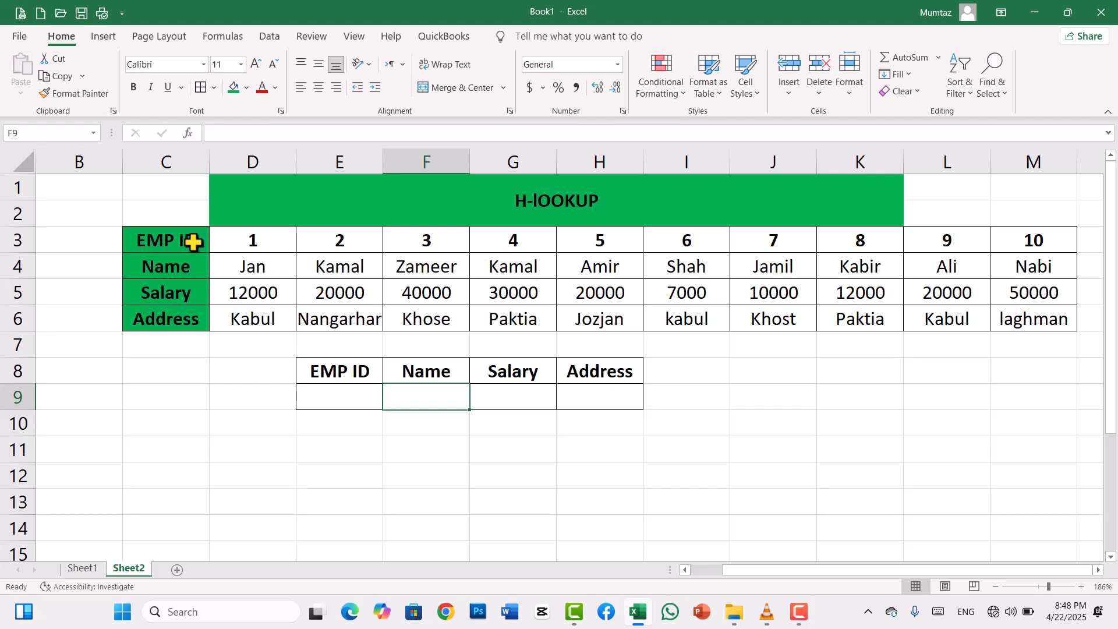
- Start an HLOOKUP formula in F9 with E9 as the lookup value and C3:M6 as the table array
left_click_drag(491, 428, 490, 457)
left_click(423, 397)
type("=")
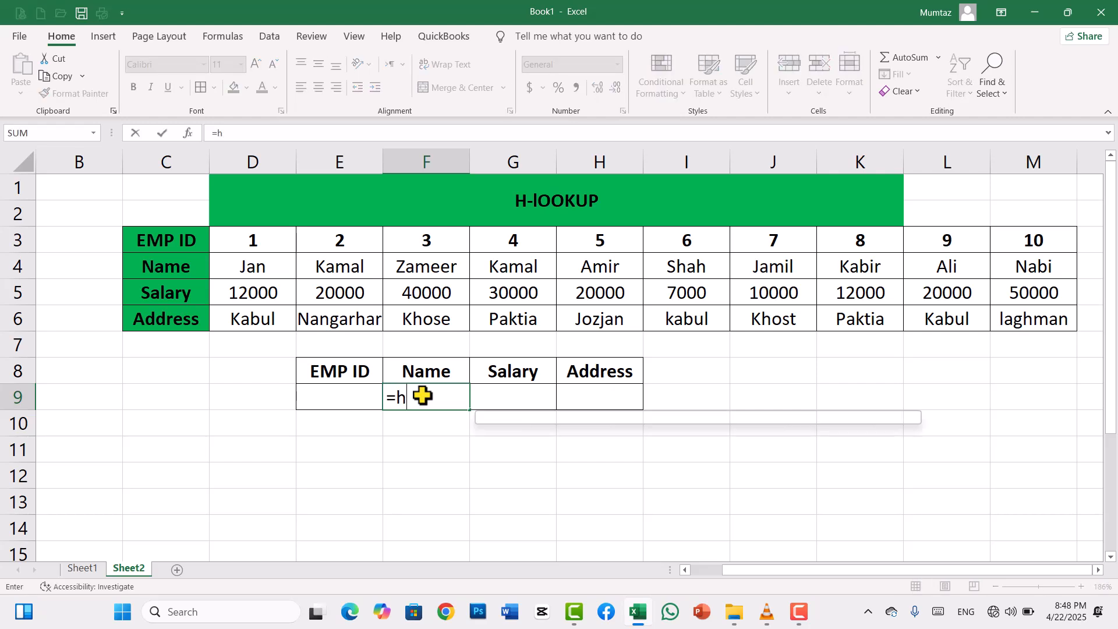
type("hl")
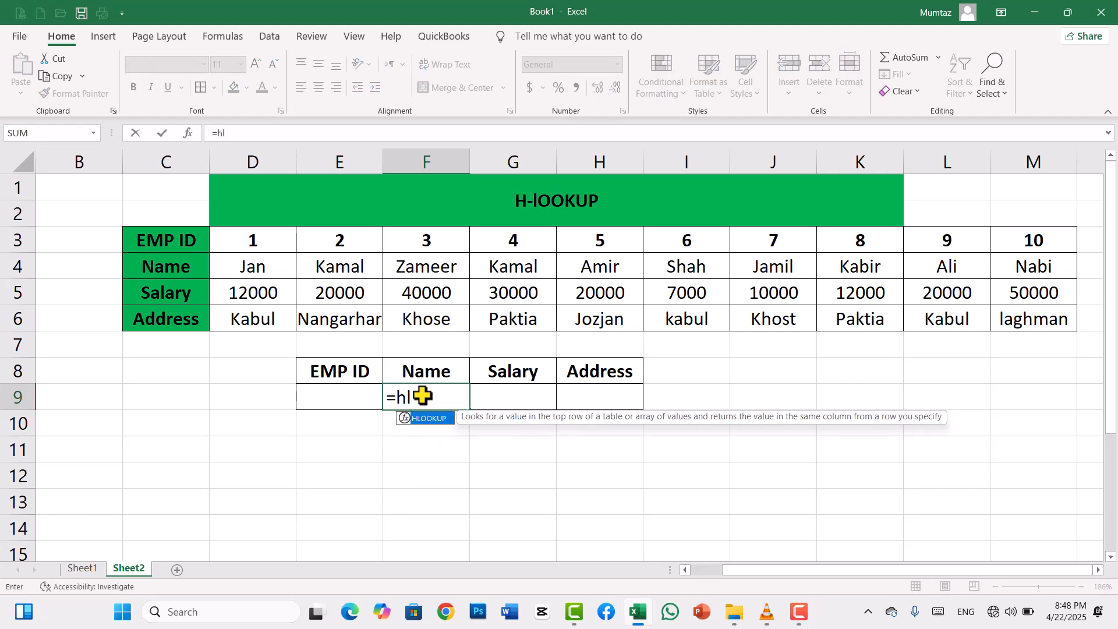
key("Tab")
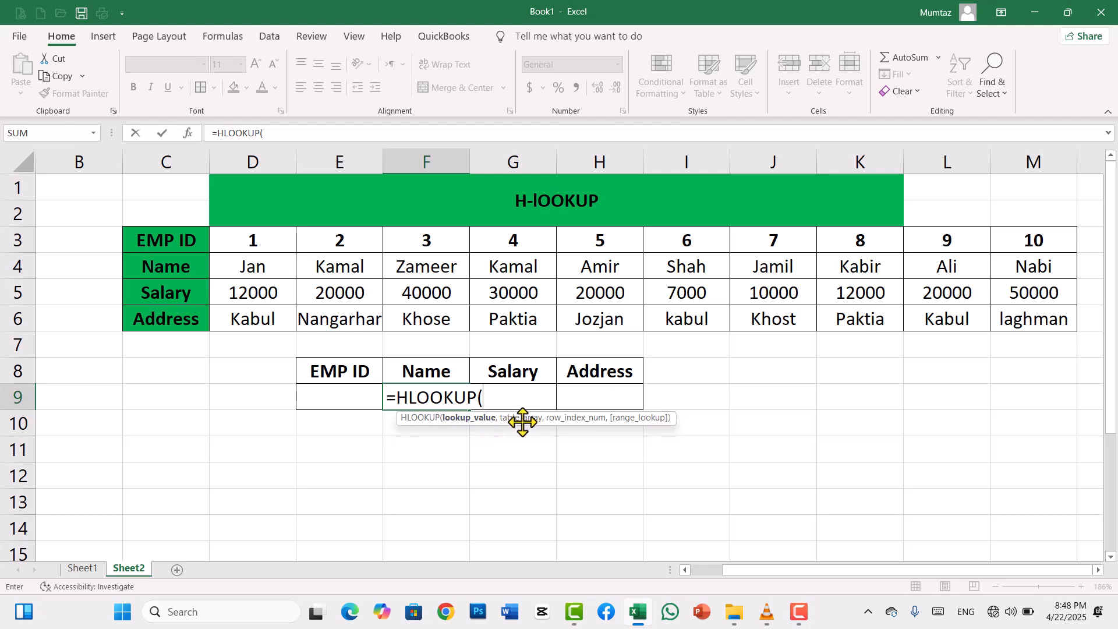
left_click(356, 397)
type(",")
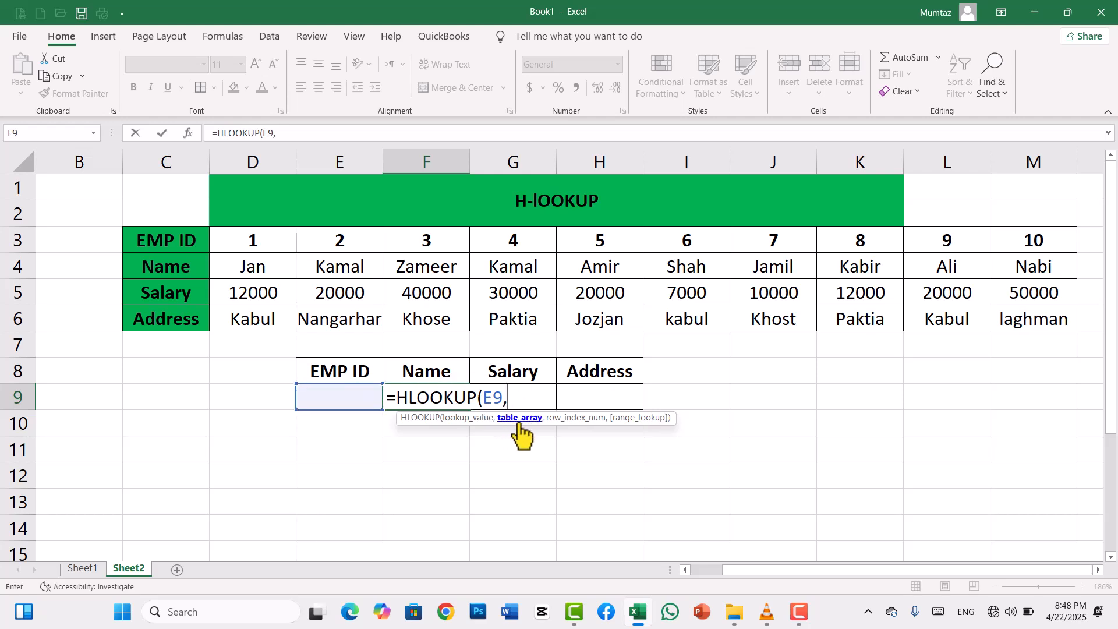
left_click_drag(201, 245, 1006, 317)
type(",")
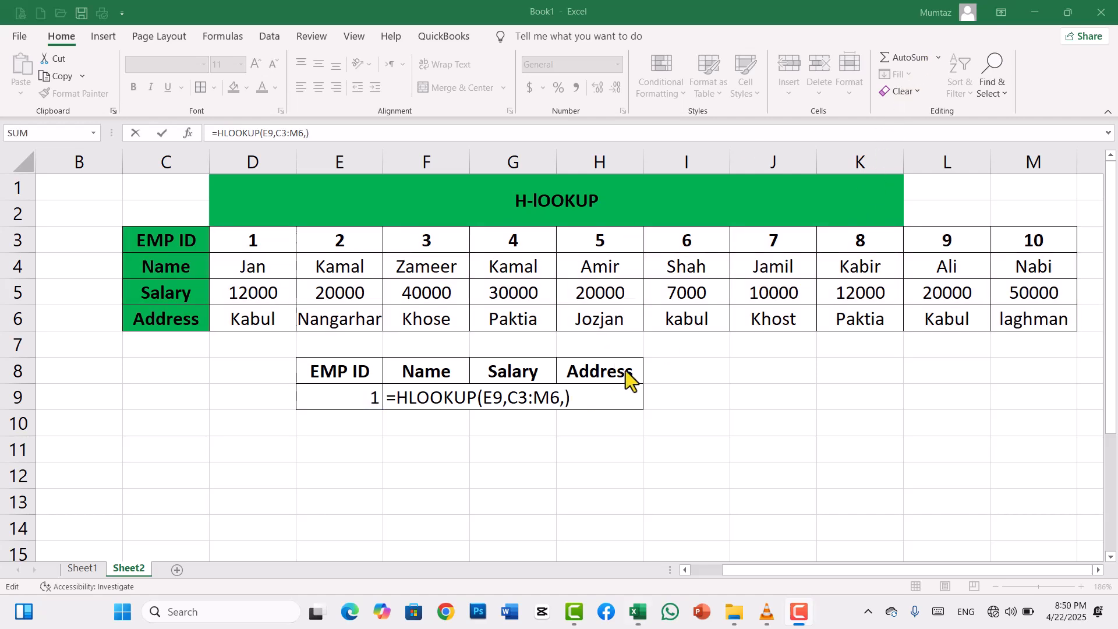
- Complete the HLOOKUP formula in F9 with row index 2 and 0 for an exact match
left_click(568, 397)
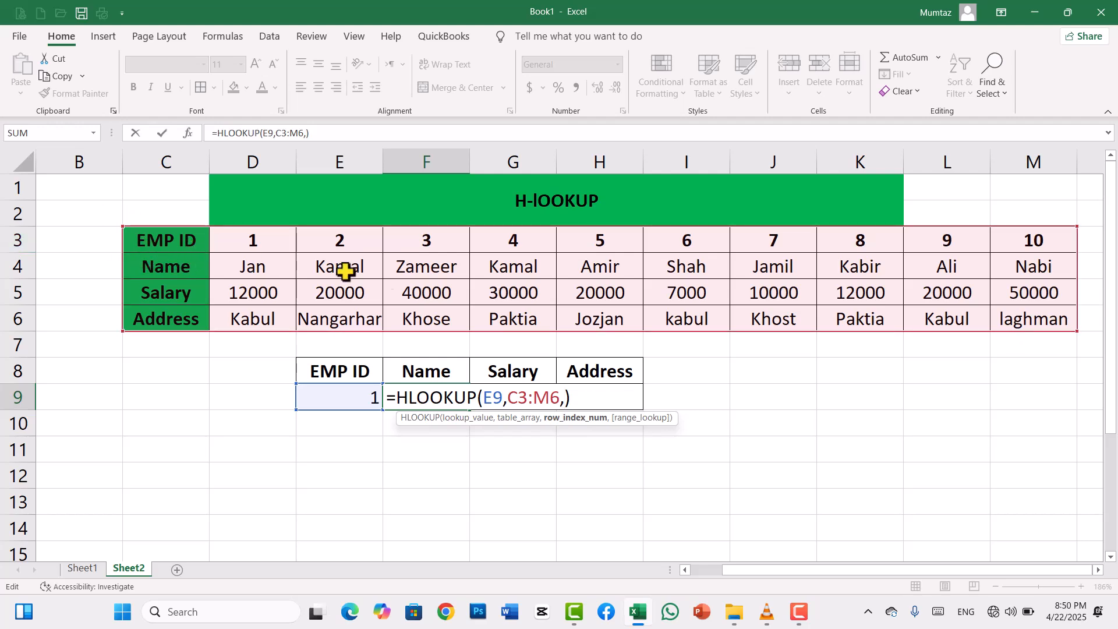
type(",")
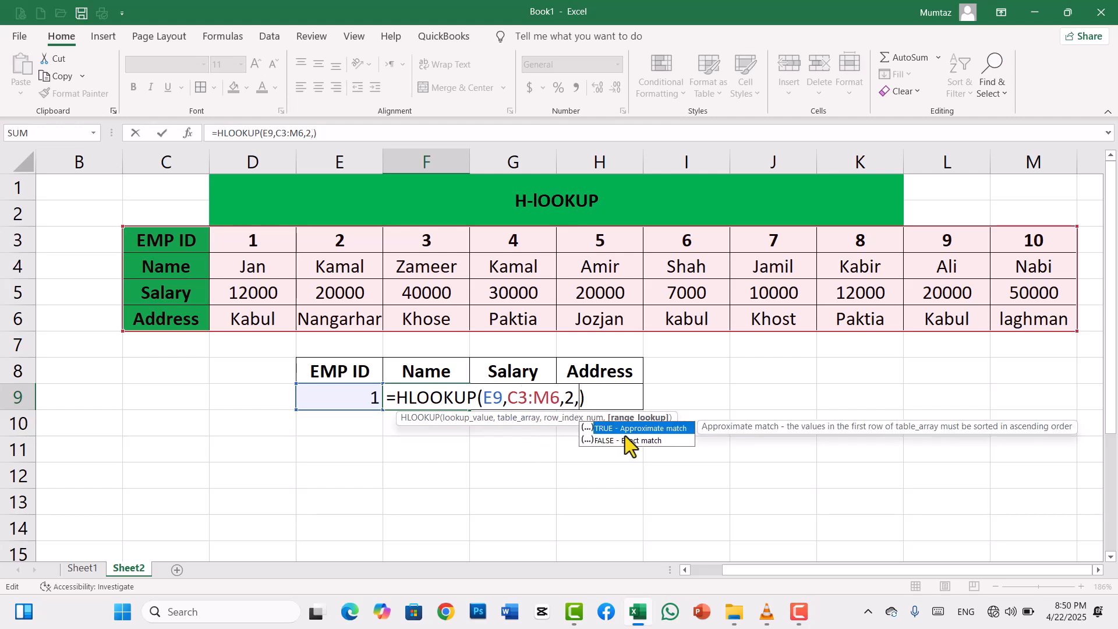
type("0")
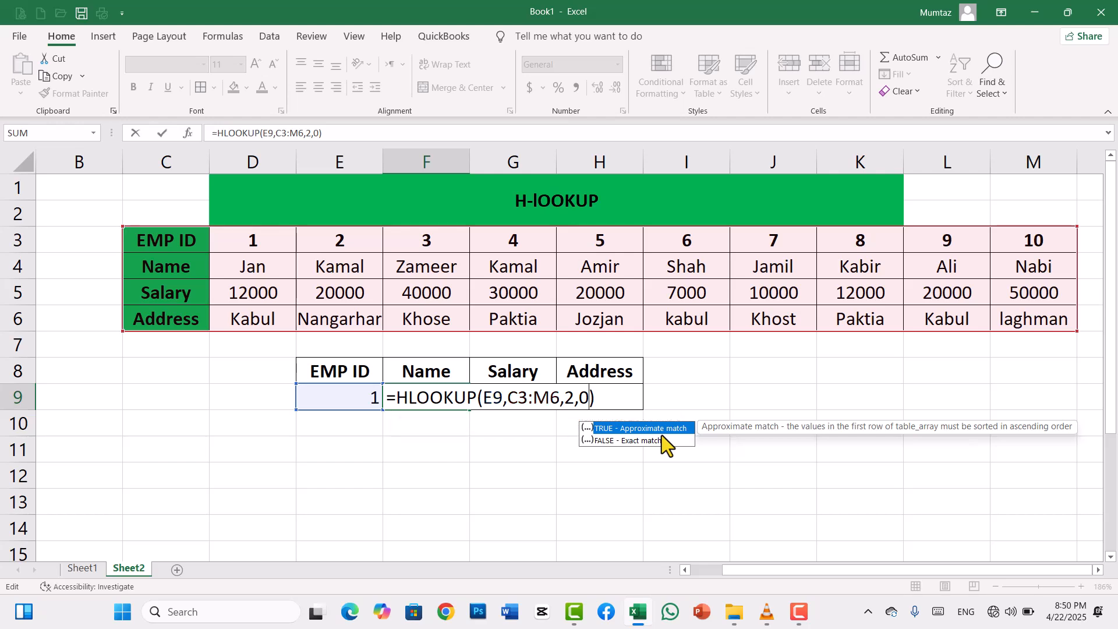
key("Return")
- Test the name lookup by setting the EMP ID in E9 to 3 and then to 7
left_click(362, 395)
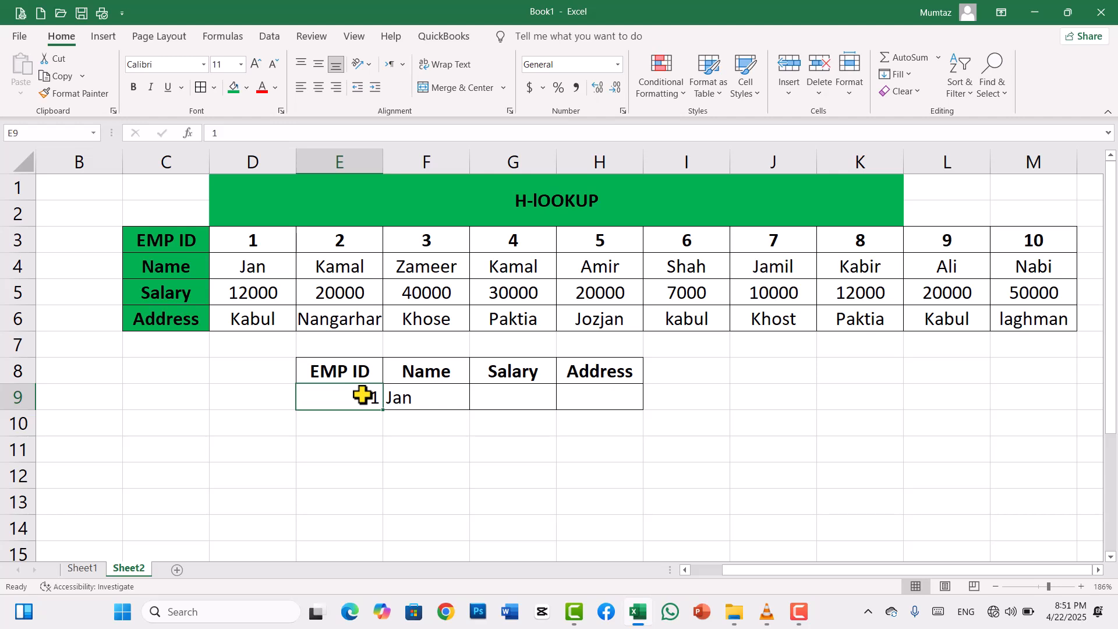
type("3")
key("Return")
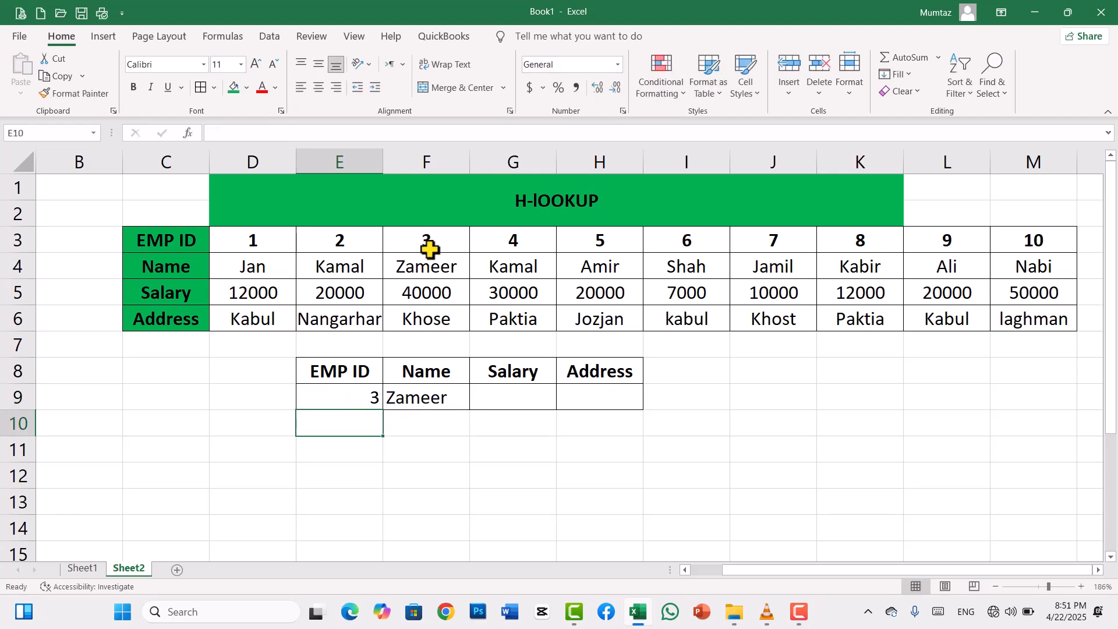
left_click(358, 398)
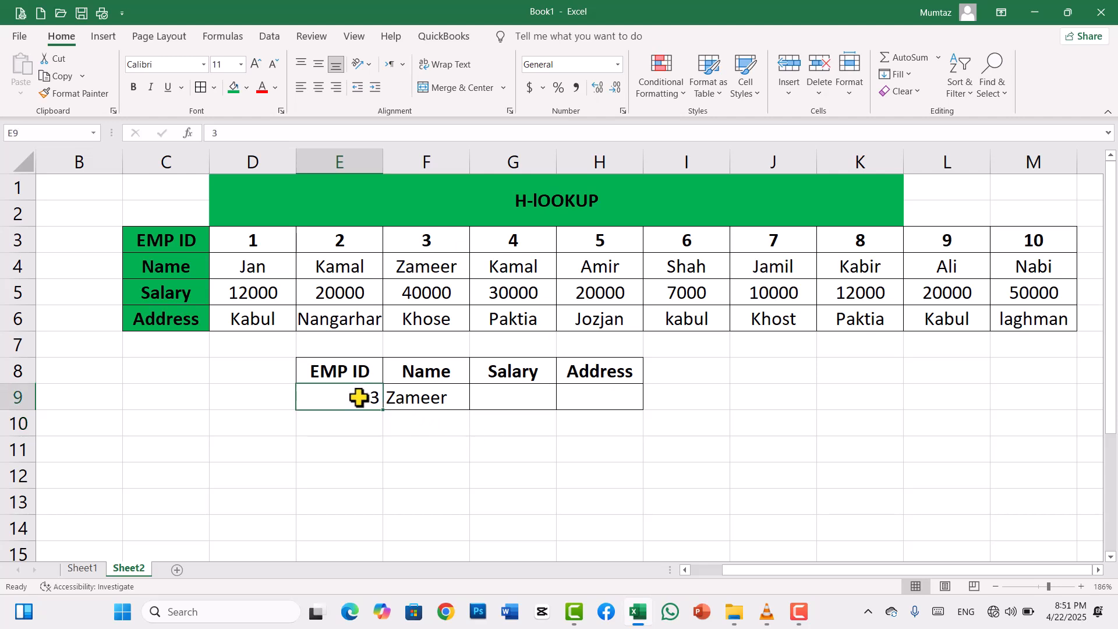
type("7")
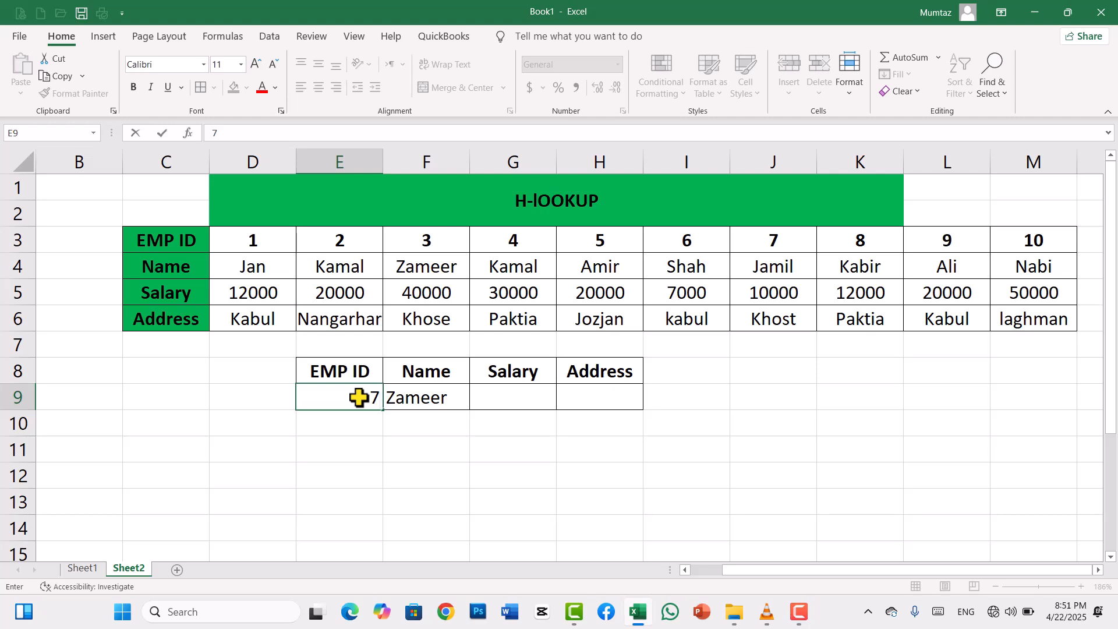
key("Return")
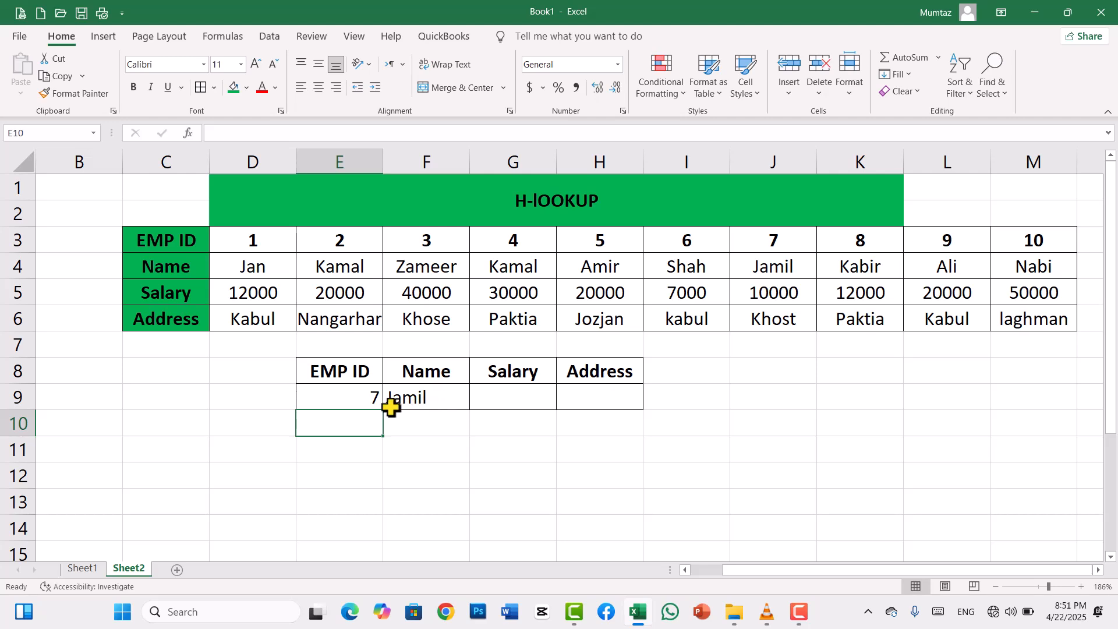
- Start an HLOOKUP formula in G9 with E9 as the lookup value and C3:M6 as the table array
left_click(520, 396)
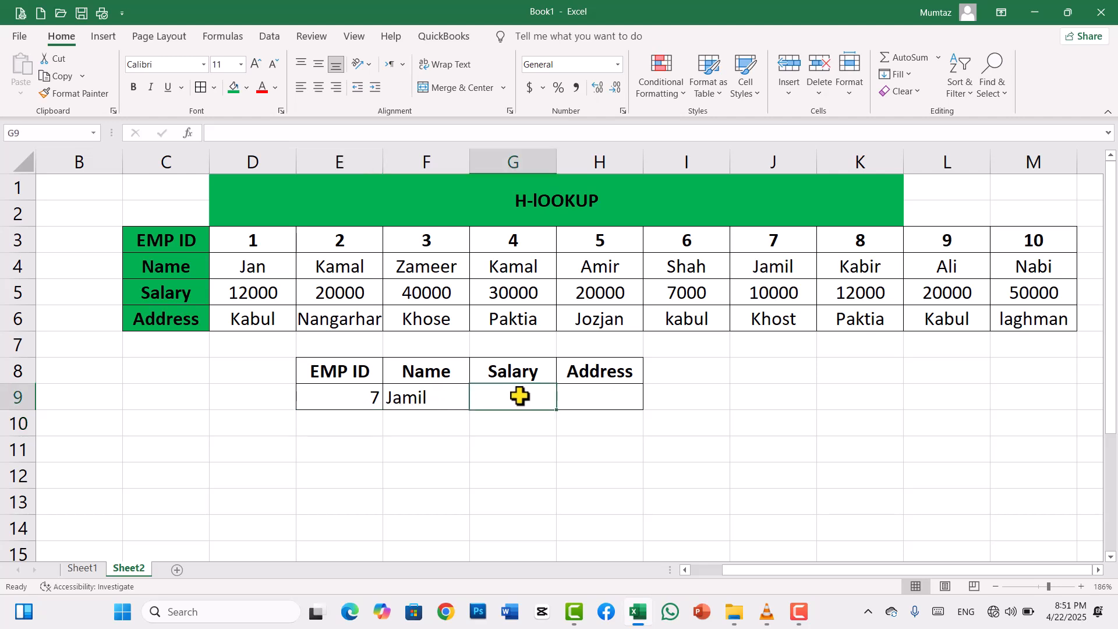
type("=hl")
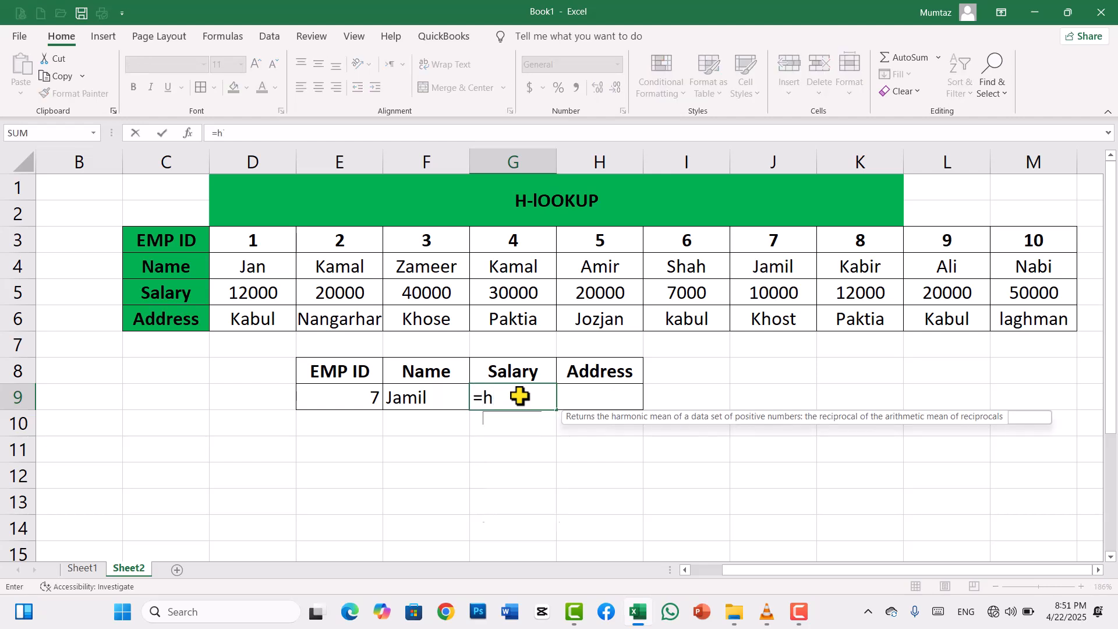
key("Tab")
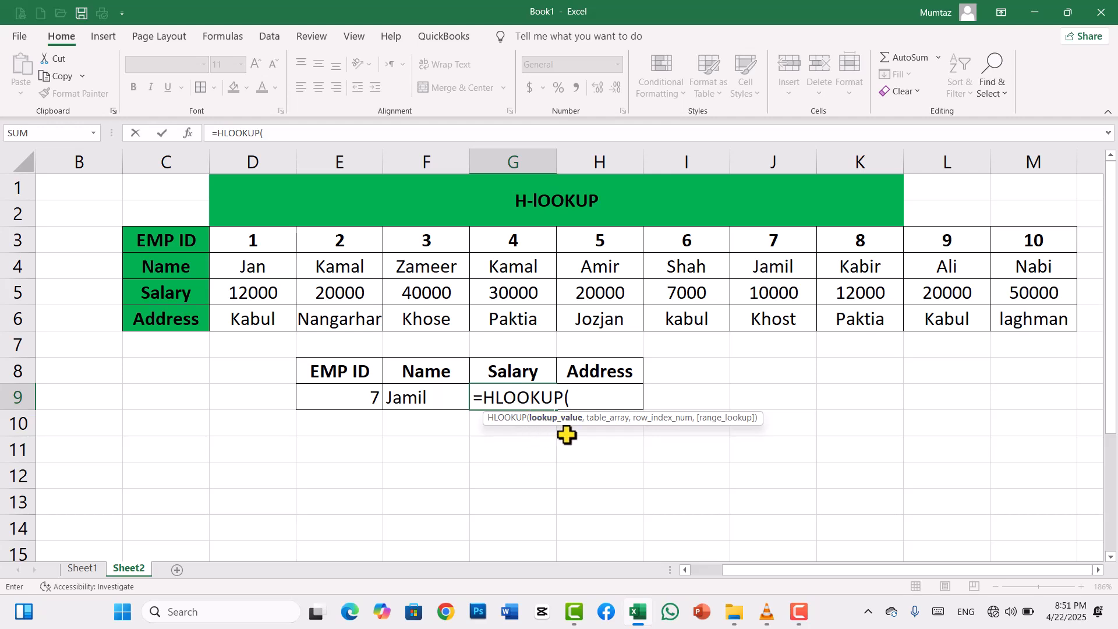
left_click(345, 401)
type(",")
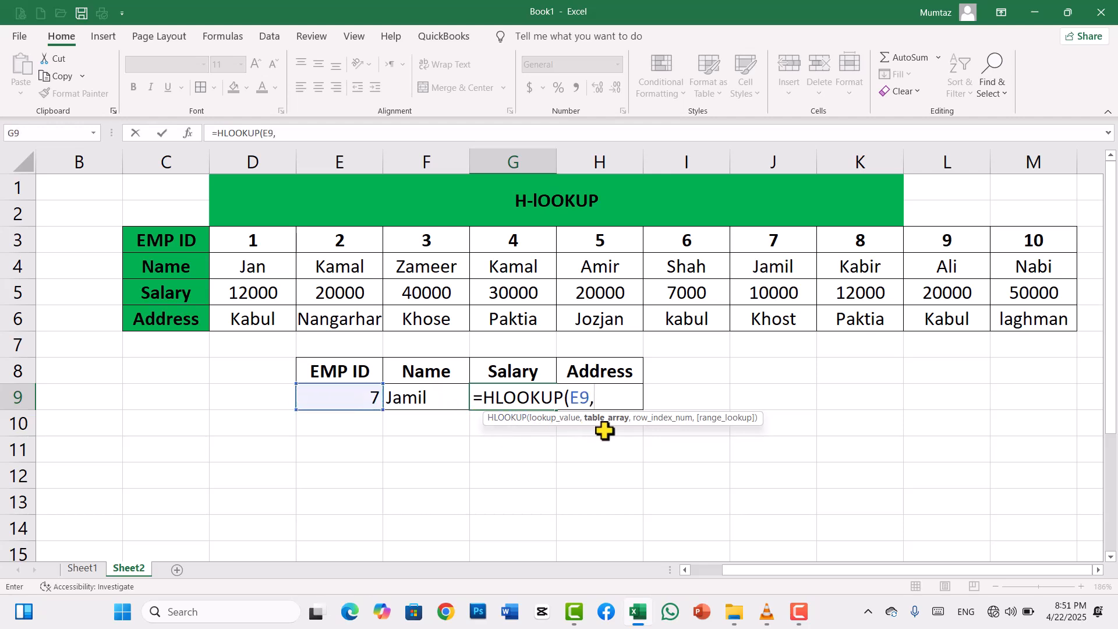
left_click_drag(182, 240, 1044, 317)
type(",")
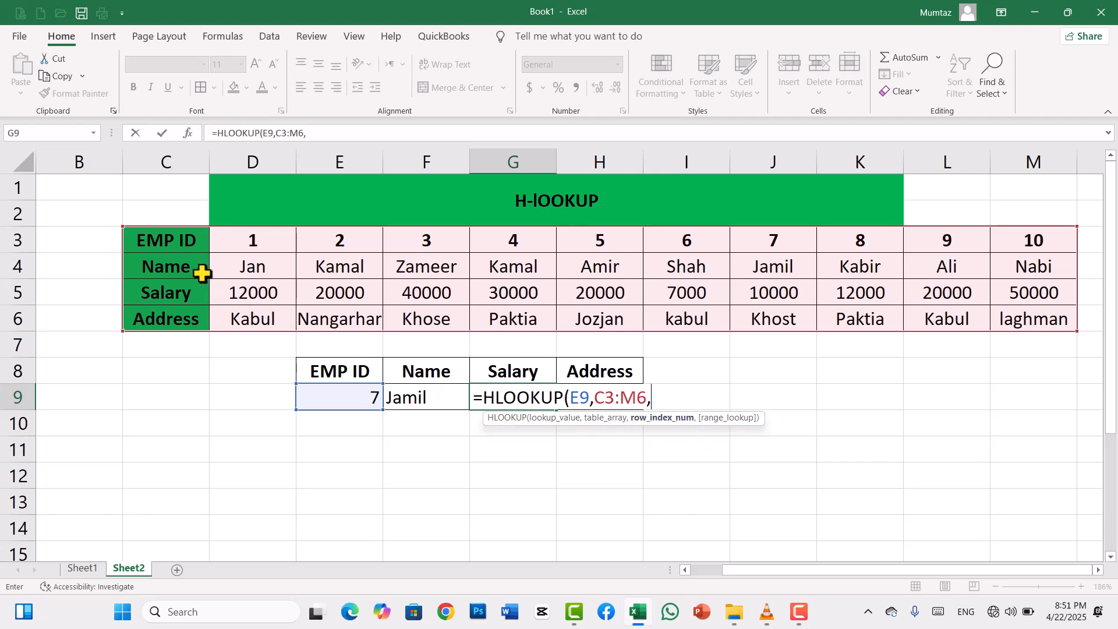
- Complete the HLOOKUP formula in G9 with row index 3 and 0 for an exact match
type("3,")
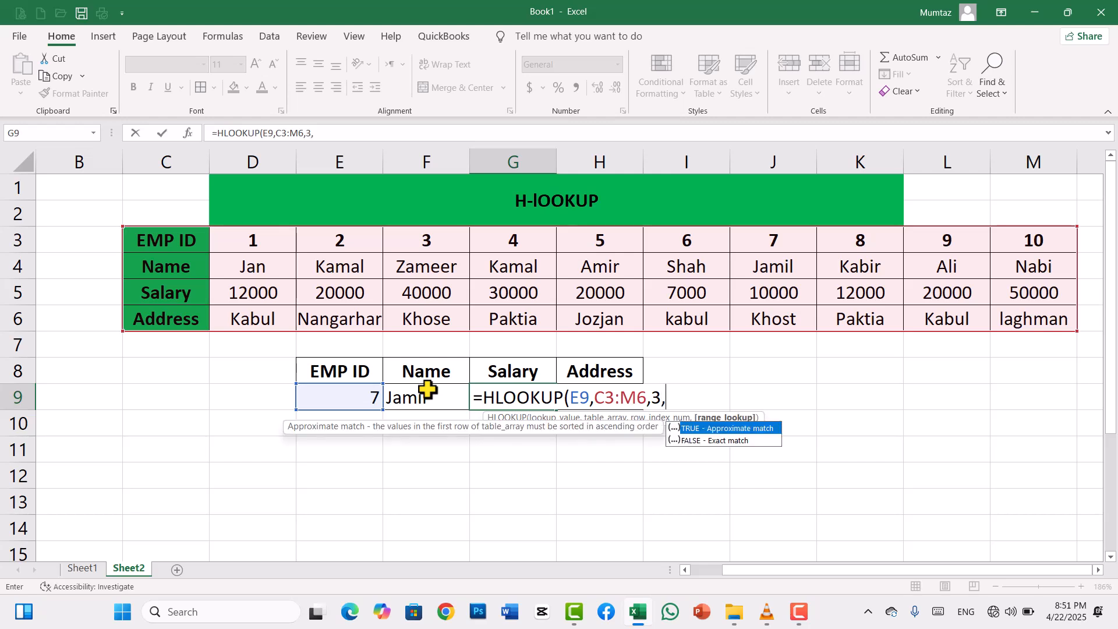
type("0)")
key("Return")
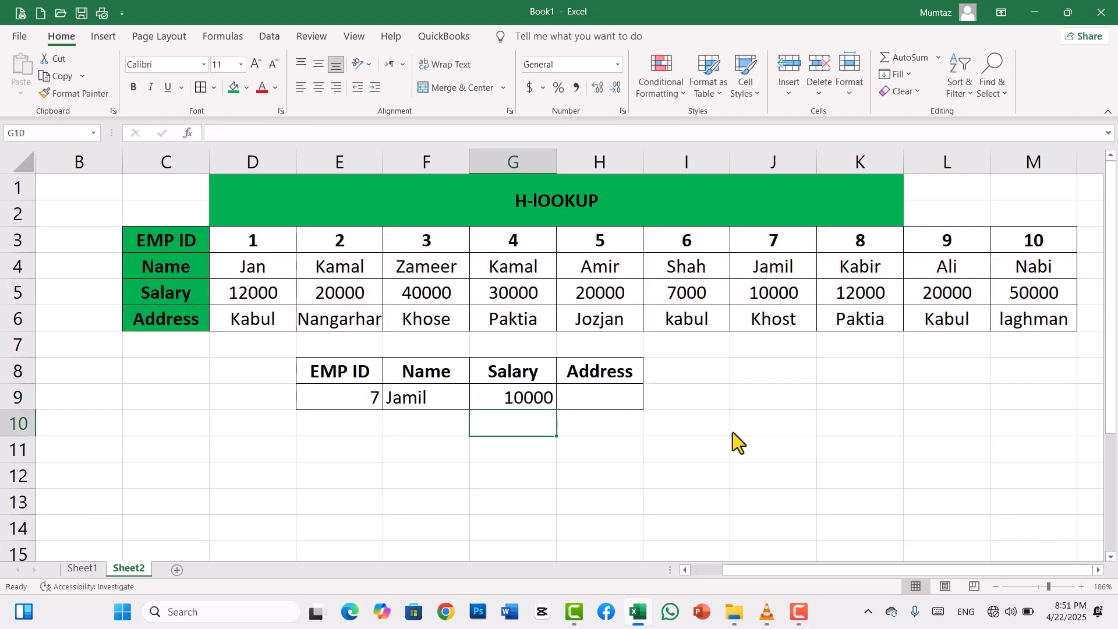
- Start an HLOOKUP formula in H9 with E9 as the lookup value and C3:M6 as the table array
left_click(593, 401)
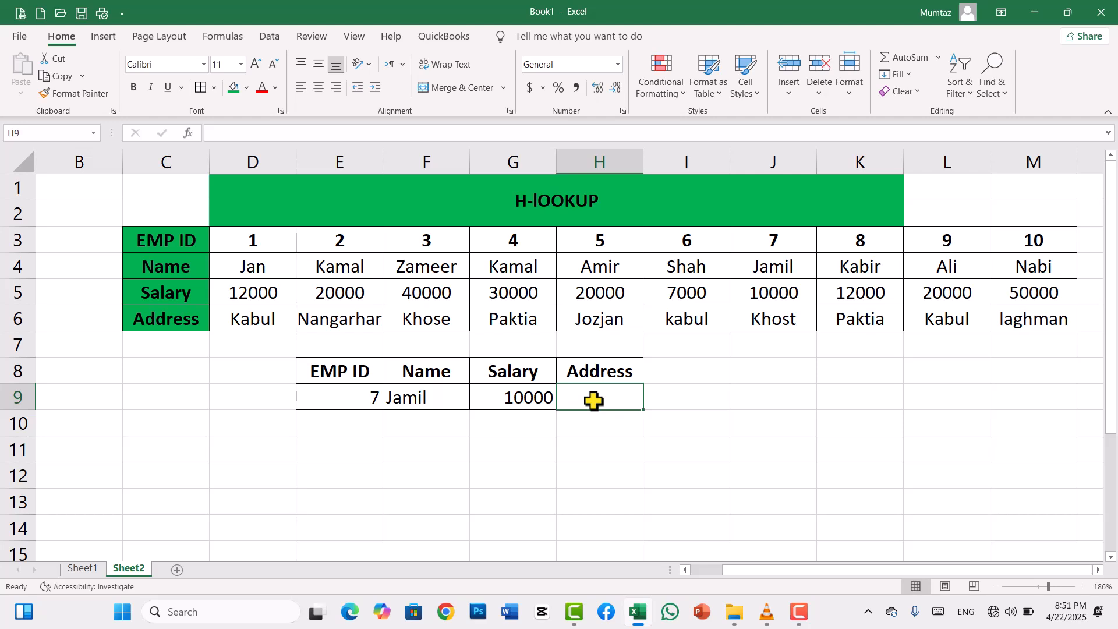
type("=")
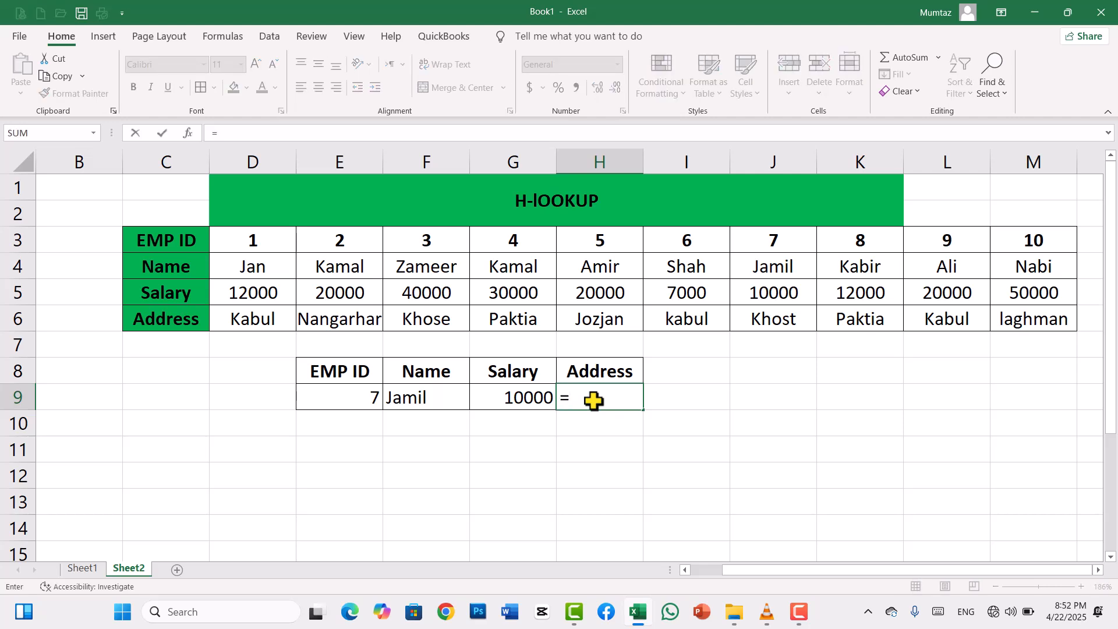
type("hl")
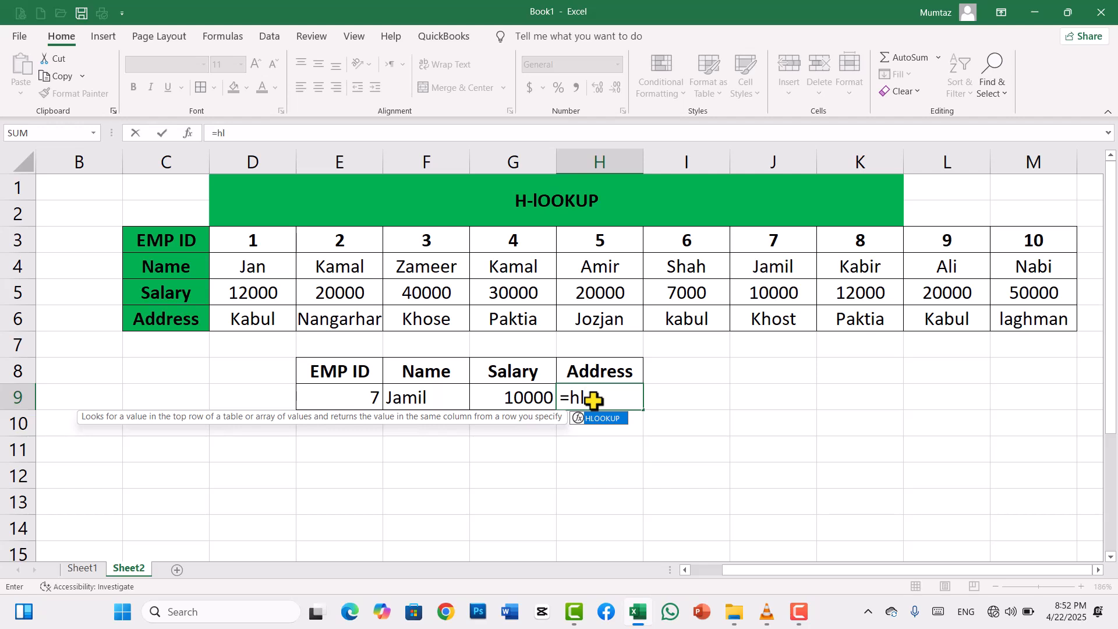
key("Tab")
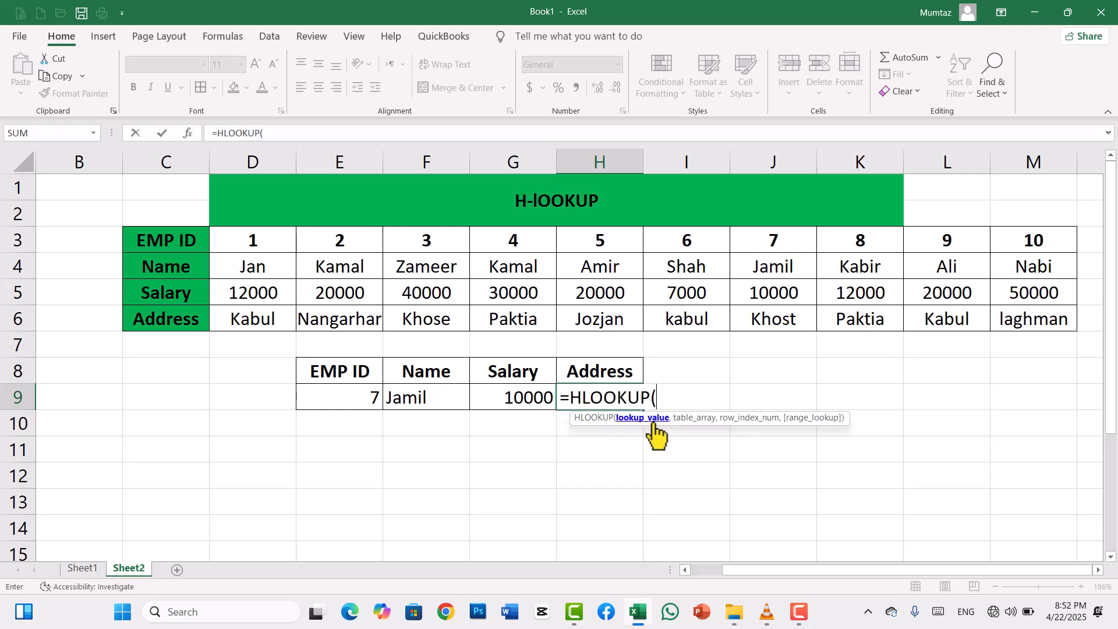
left_click(347, 401)
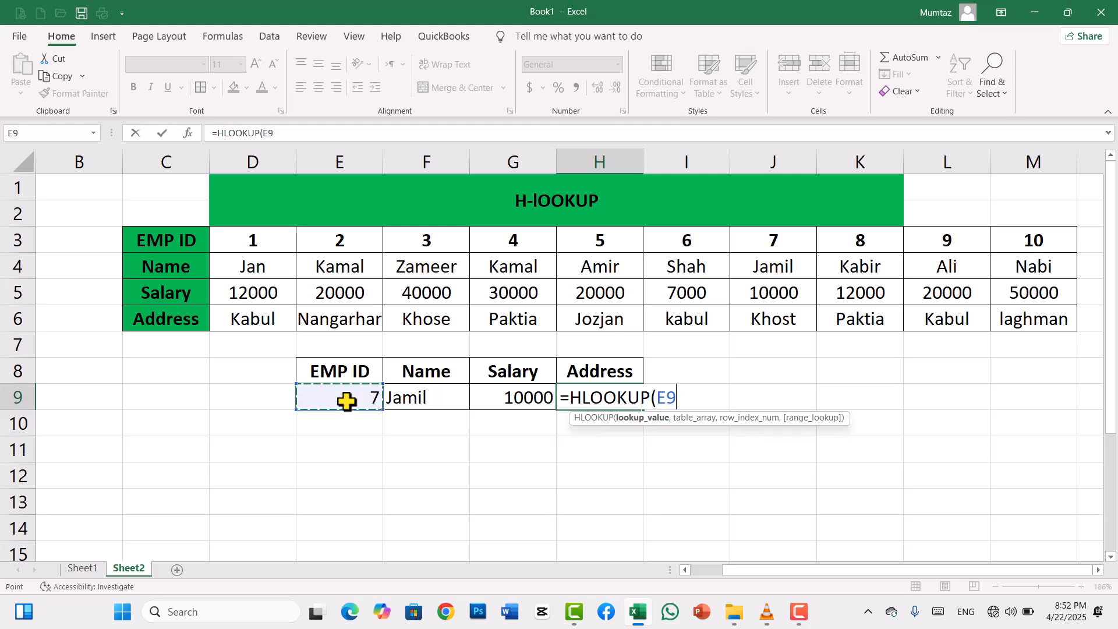
type(",")
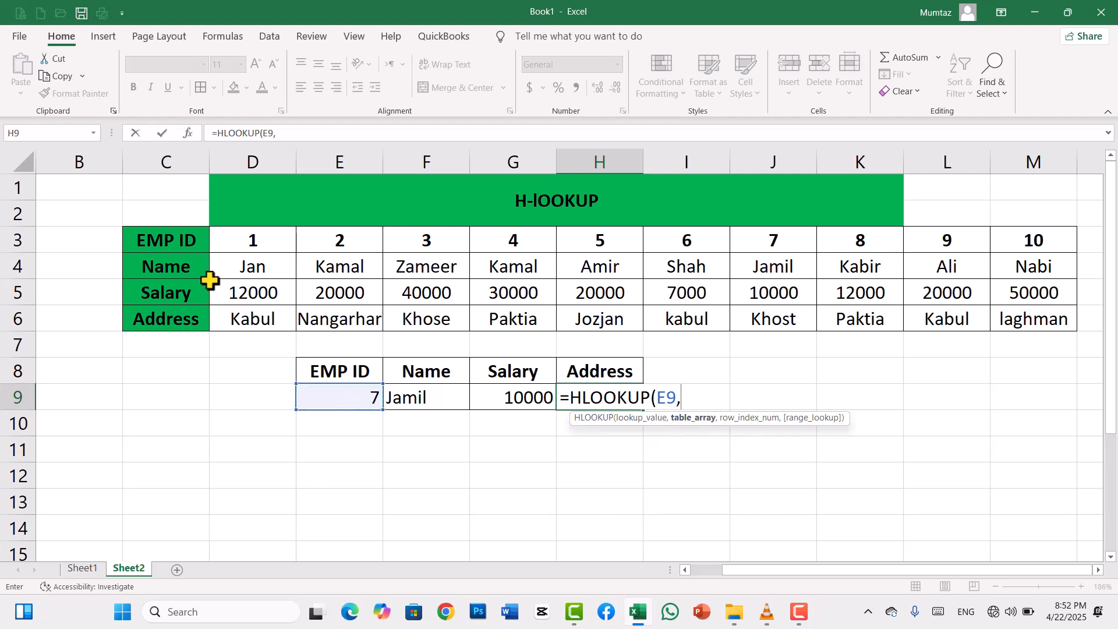
left_click_drag(184, 243, 1027, 311)
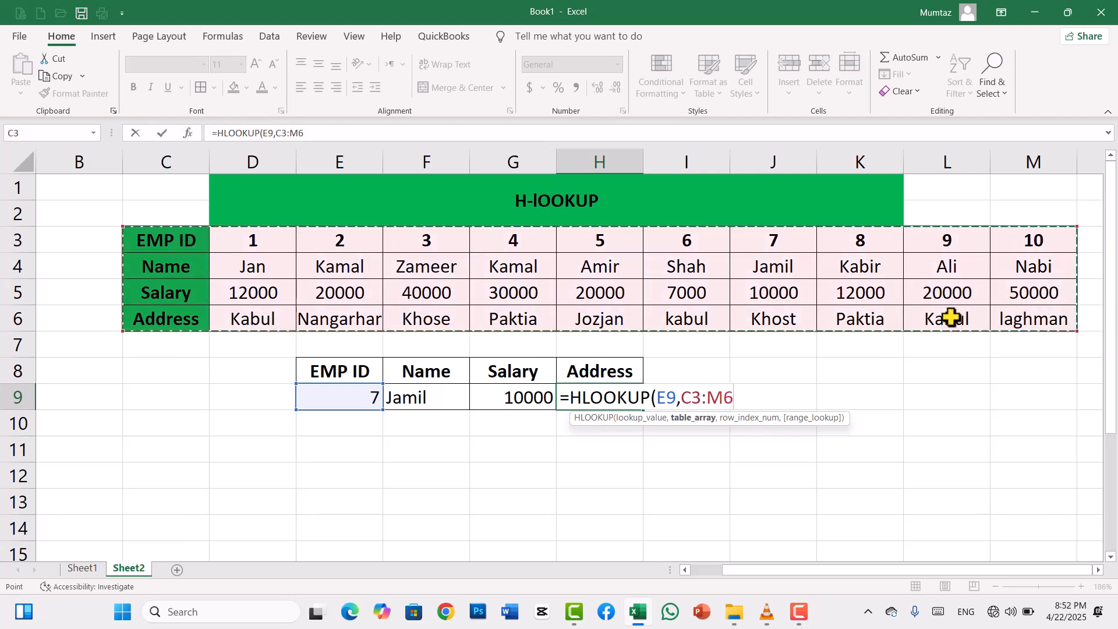
type(",")
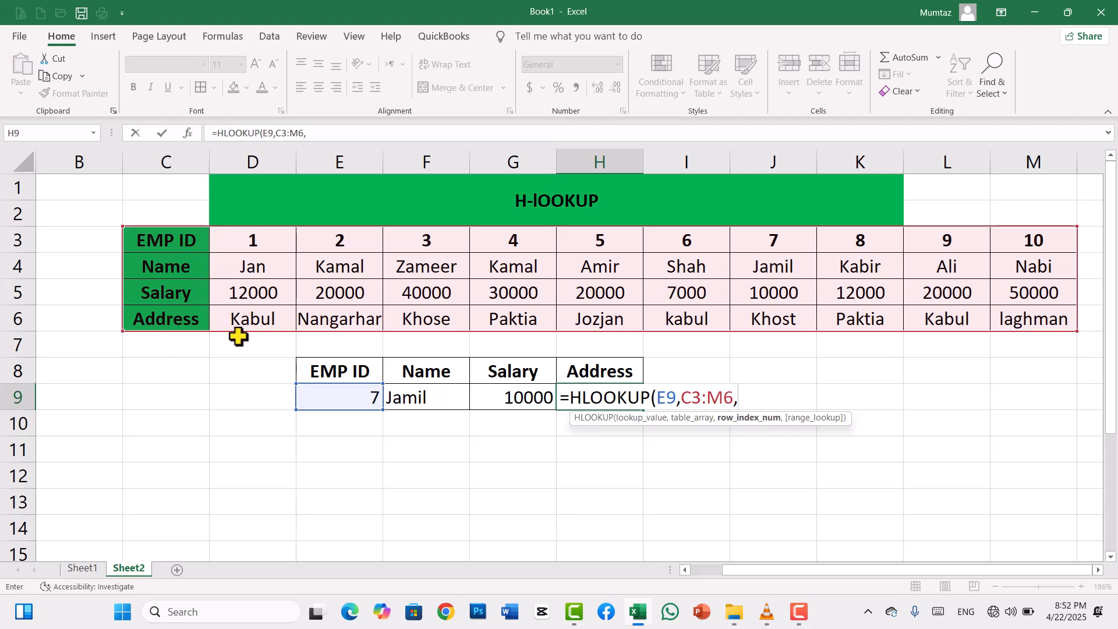
- Complete the HLOOKUP formula in H9 with row index 3 and 0 for an exact match
type("3,")
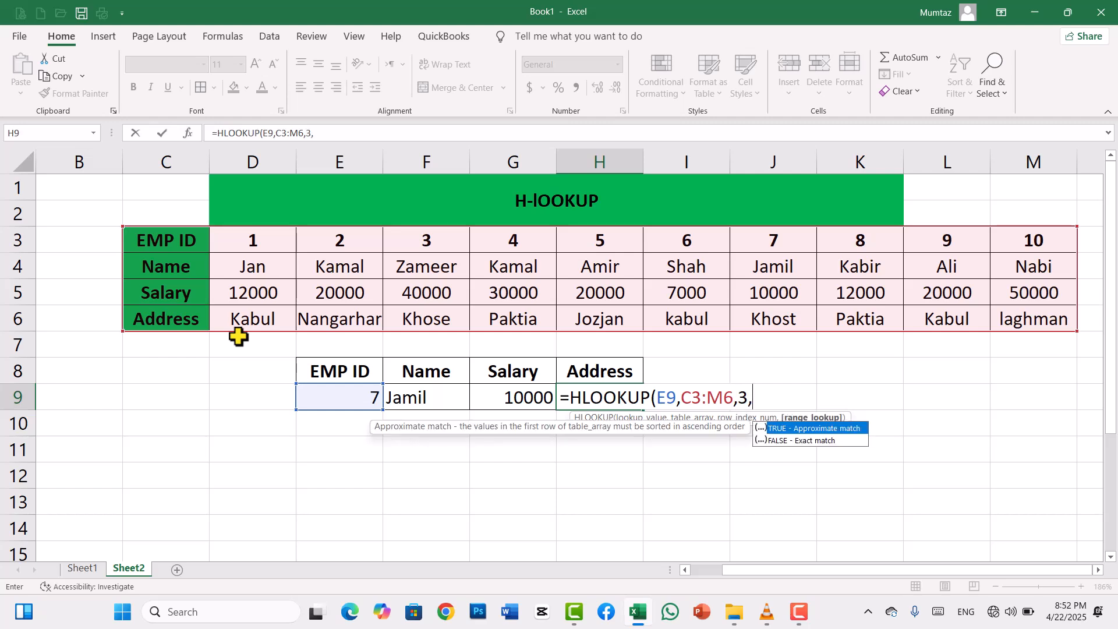
type("0)")
key("Return")
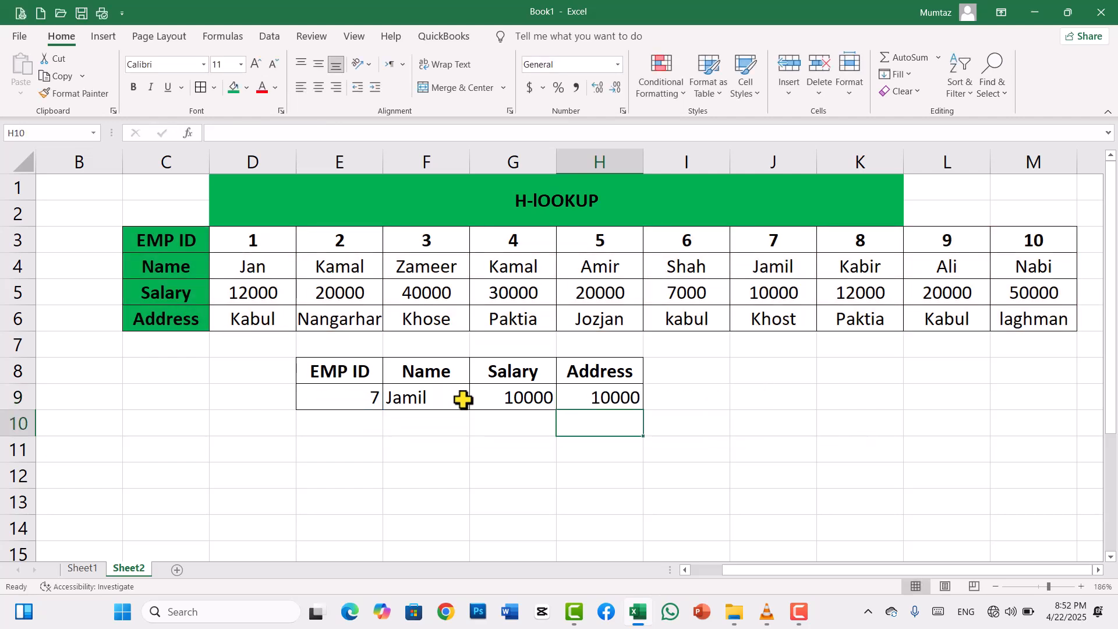
- Change the row index in the H9 HLOOKUP formula to 4 so it retrieves the address
left_click(611, 392)
double_click(611, 391)
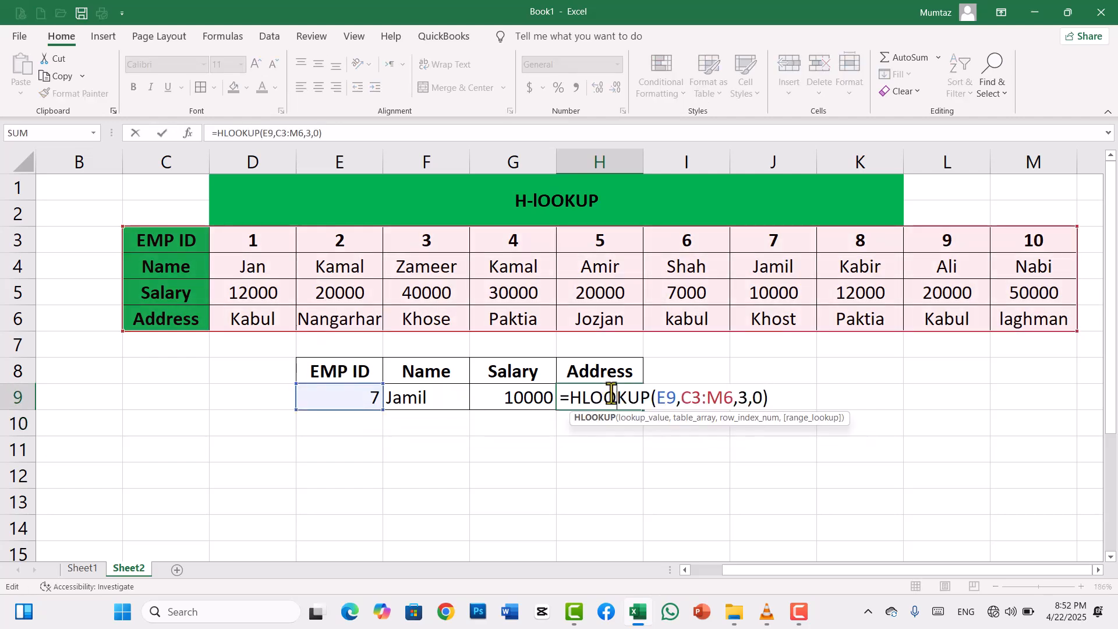
left_click(748, 400)
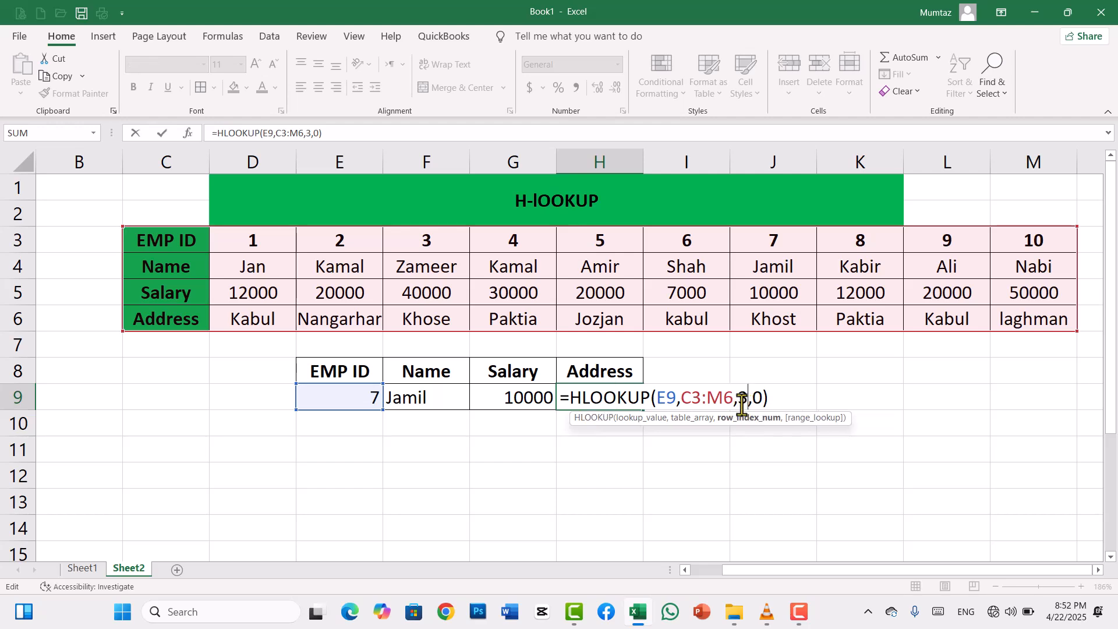
key("BackSpace")
type("4")
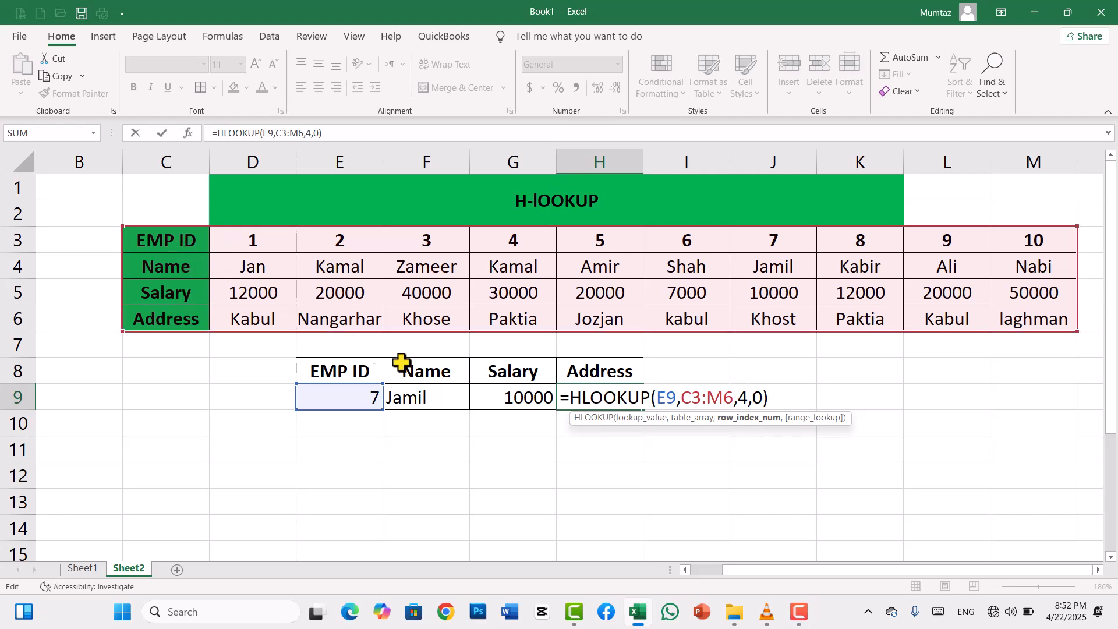
key("Return")
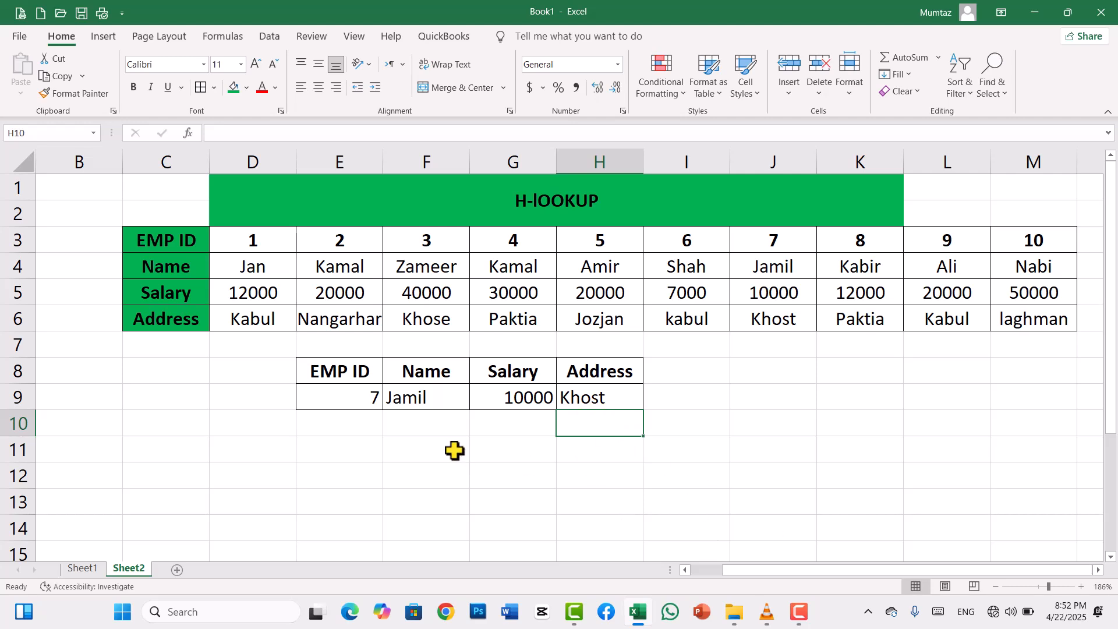
- Test the name, salary and address lookups by setting the EMP ID in E9 to 5, 9, 10 and then 3
left_click(349, 398)
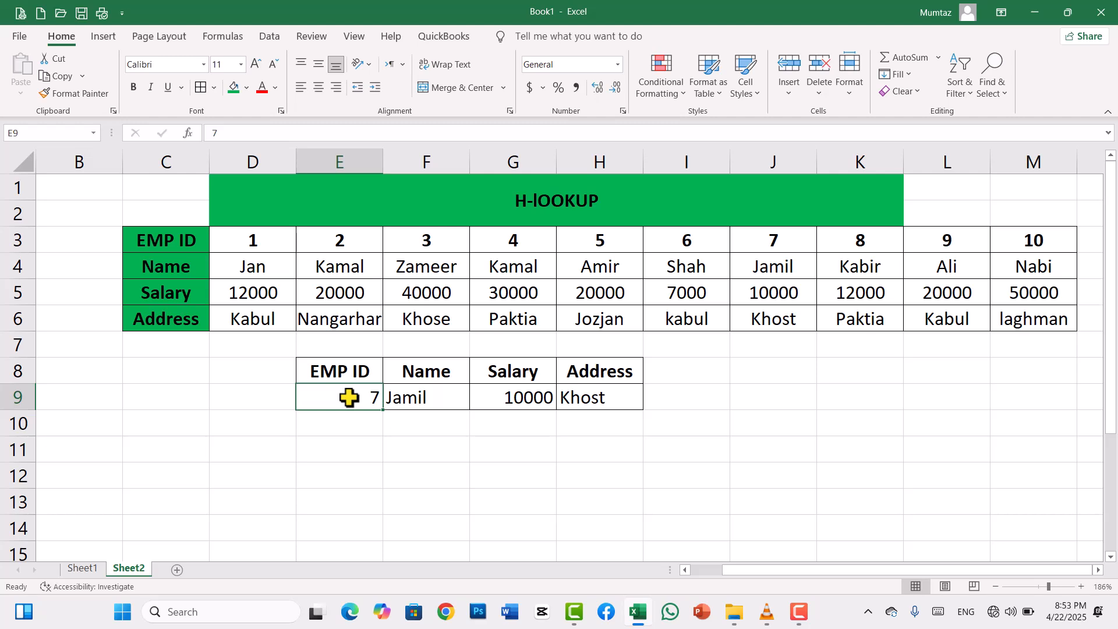
type("5")
key("Return")
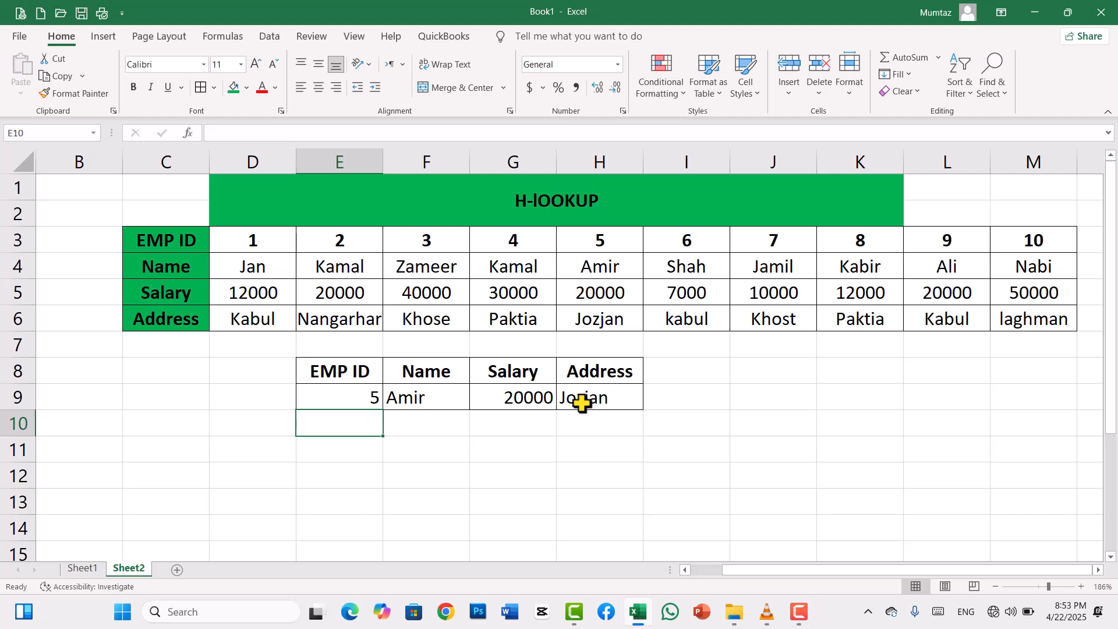
left_click(360, 390)
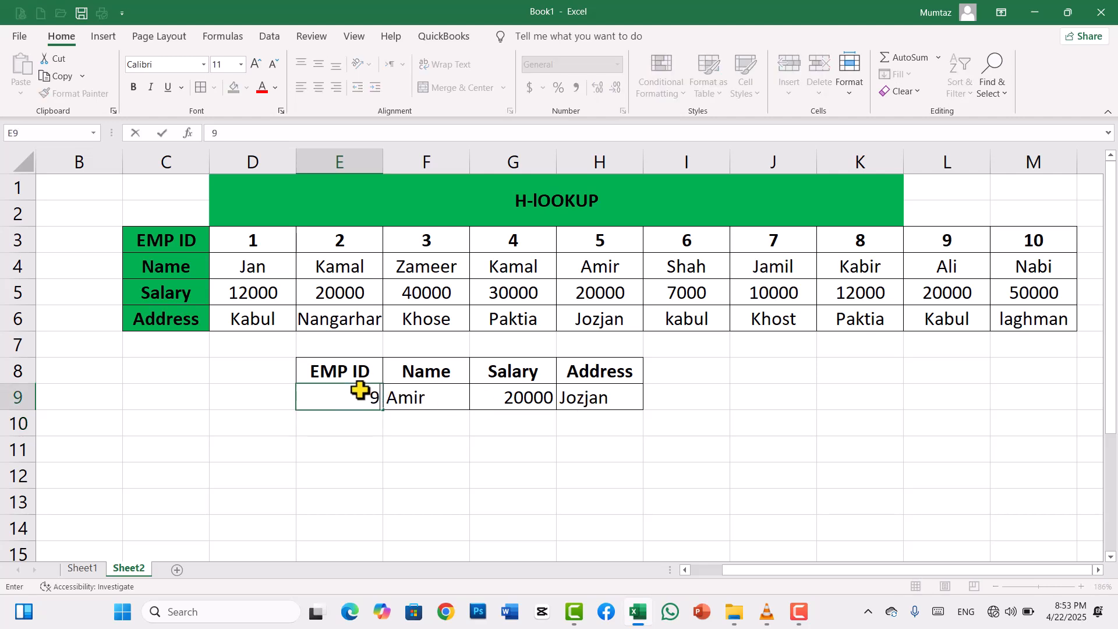
type("9")
key("Return")
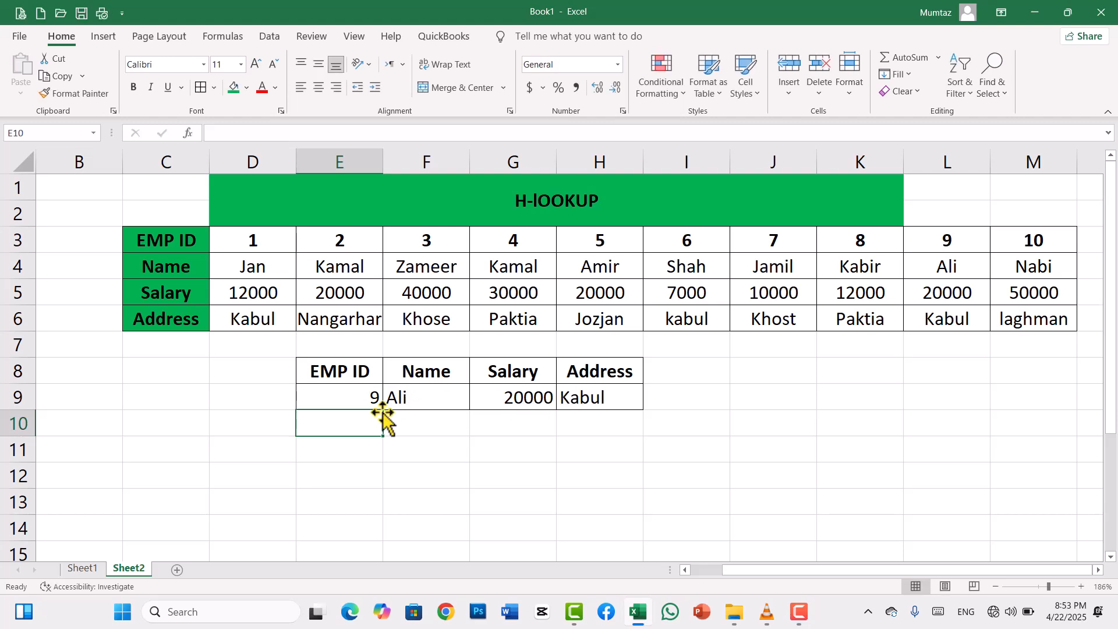
left_click(365, 397)
type("10")
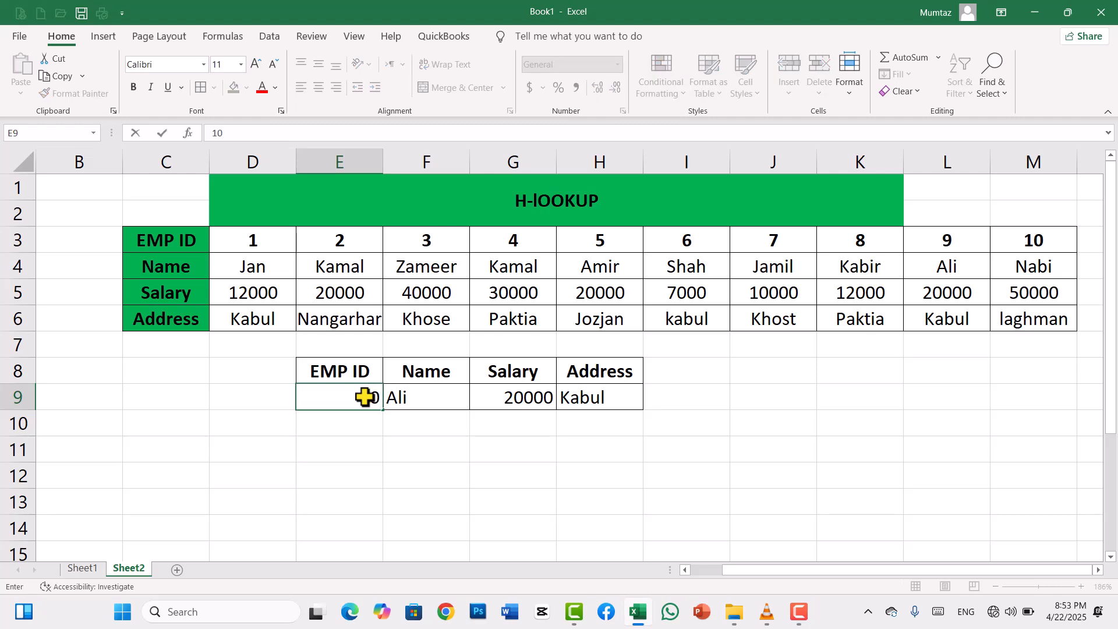
key("Return")
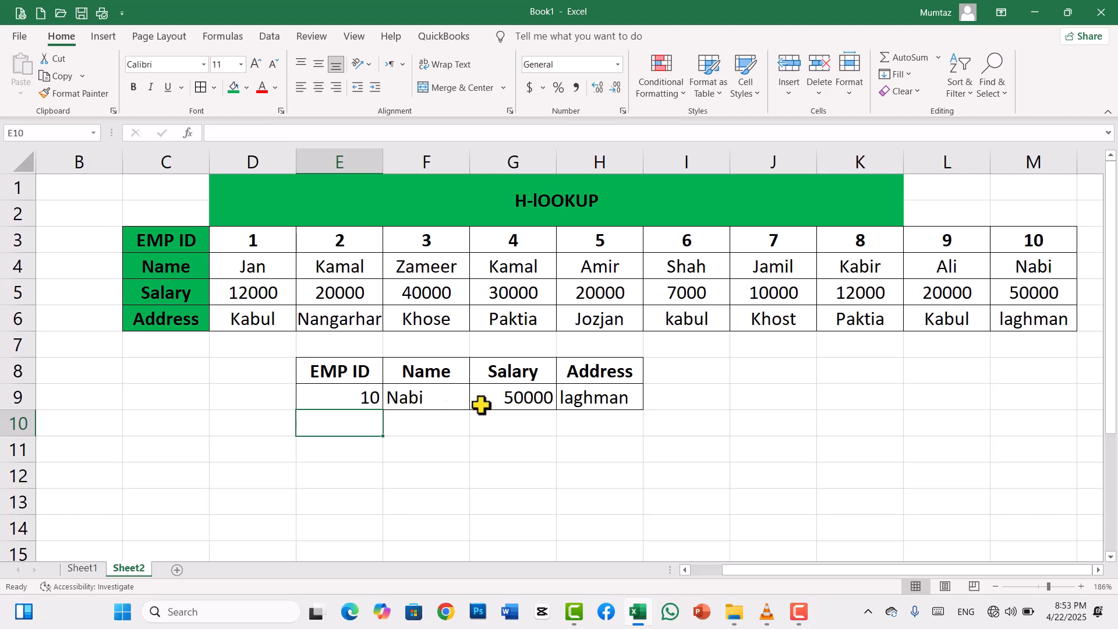
left_click(363, 393)
type("3")
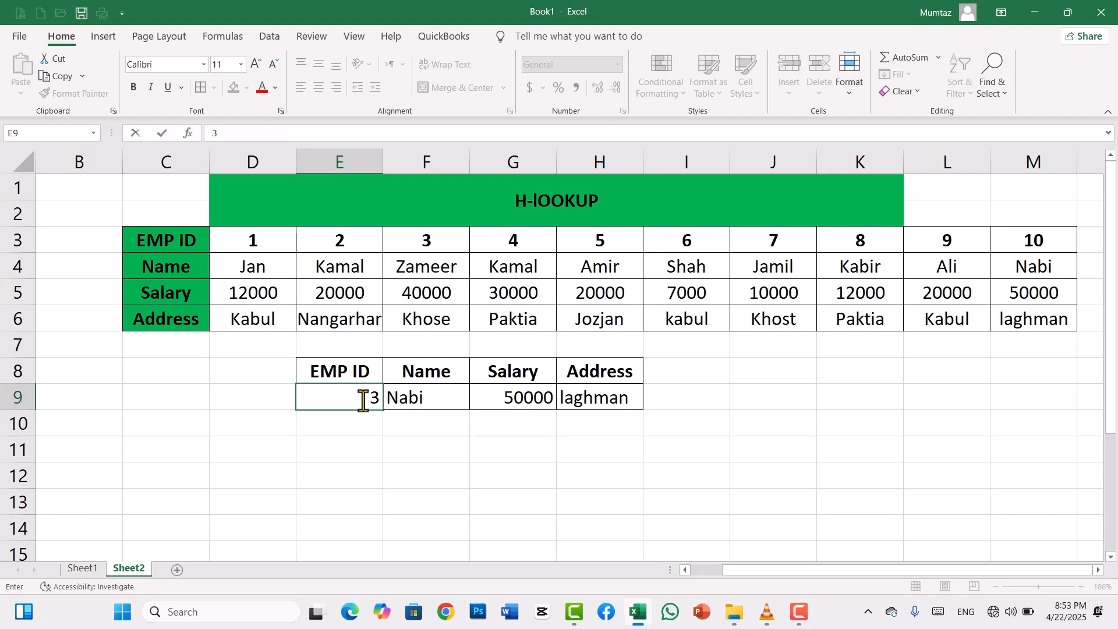
key("Return")
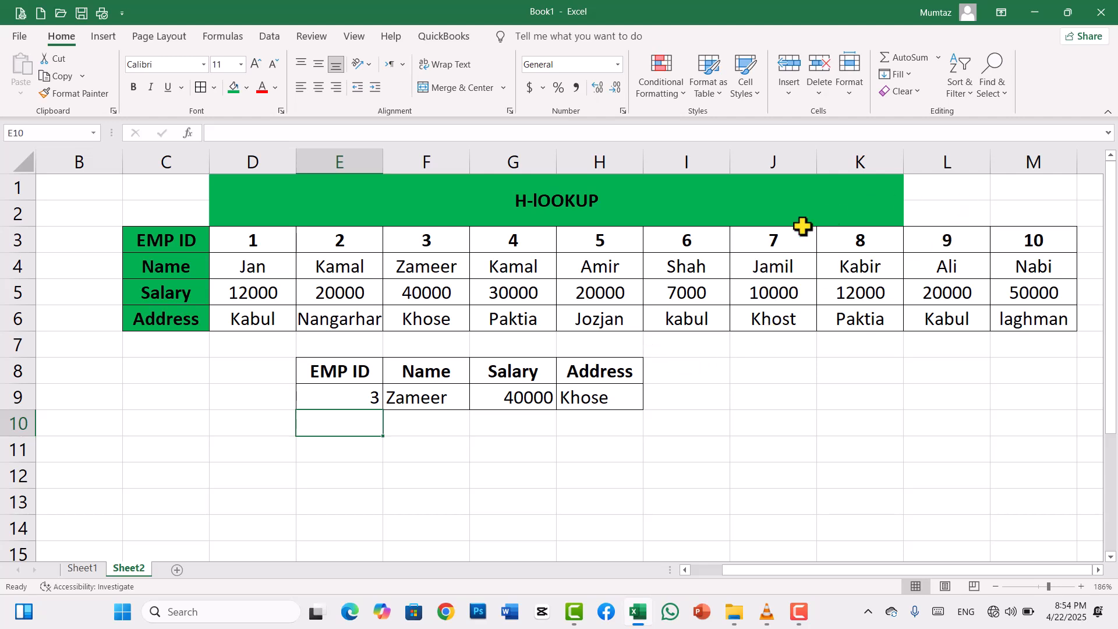
key("F10")
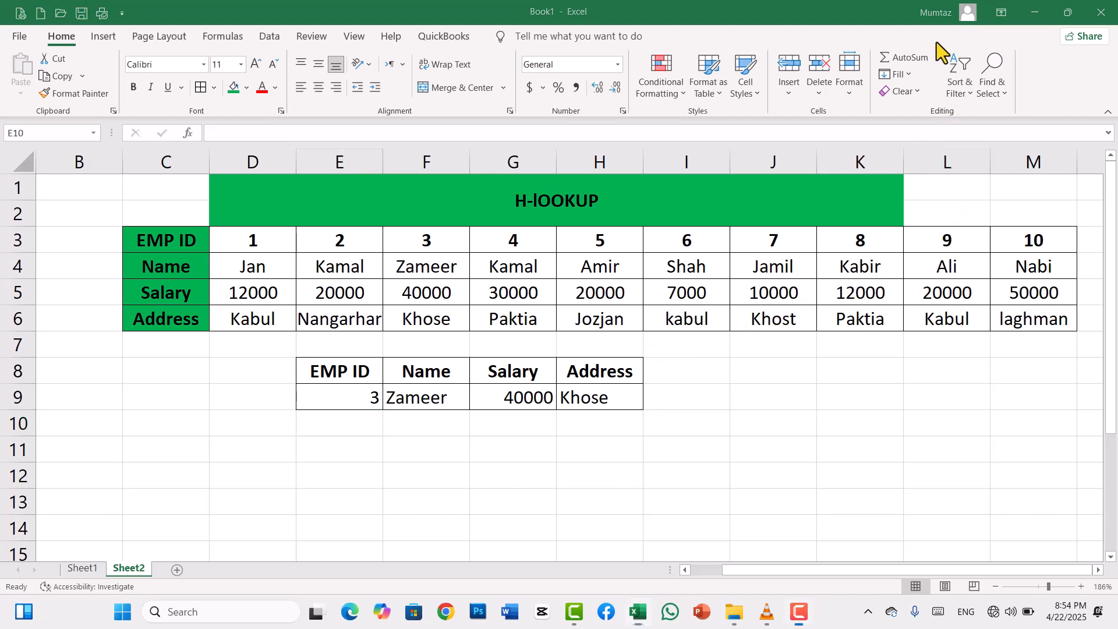